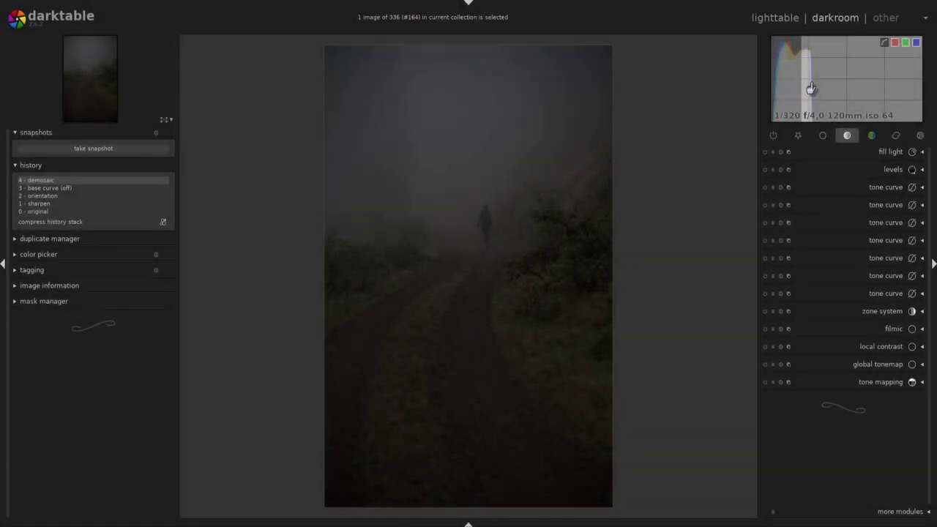
Raise the foggy path photo's exposure from the histogram and enable lens correction
{"action": "left_click_drag", "start_coordinate": [811, 88], "coordinate": [886, 90]}
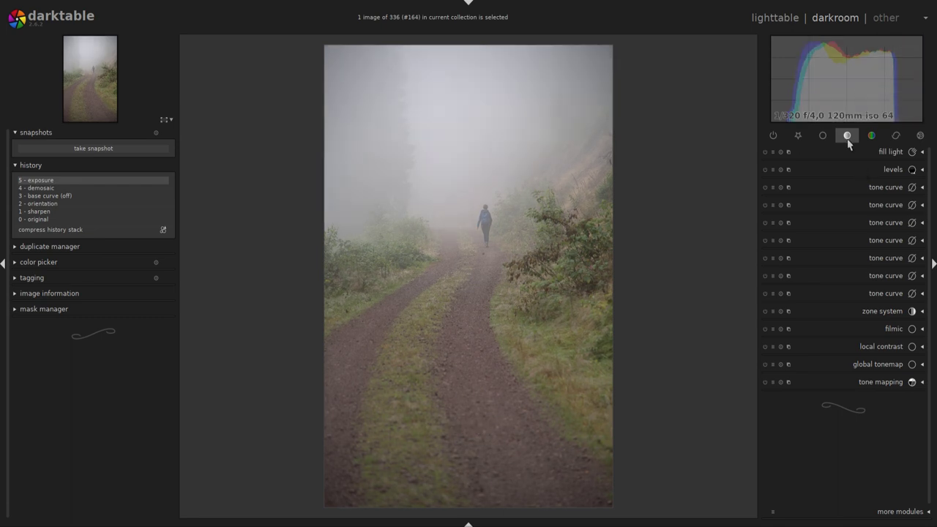
{"action": "left_click", "coordinate": [923, 293]}
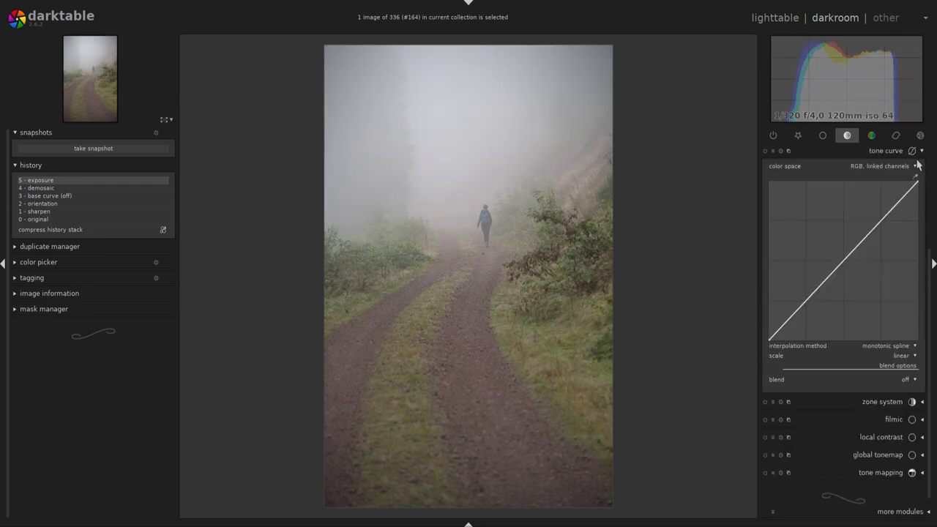
{"action": "left_click", "coordinate": [896, 136]}
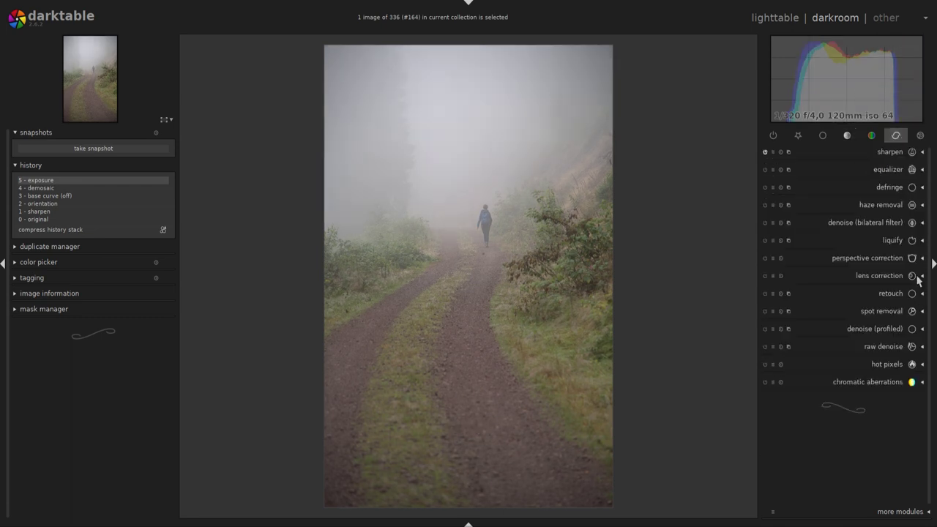
{"action": "left_click", "coordinate": [920, 276]}
{"action": "left_click", "coordinate": [914, 302]}
{"action": "left_click", "coordinate": [904, 316]}
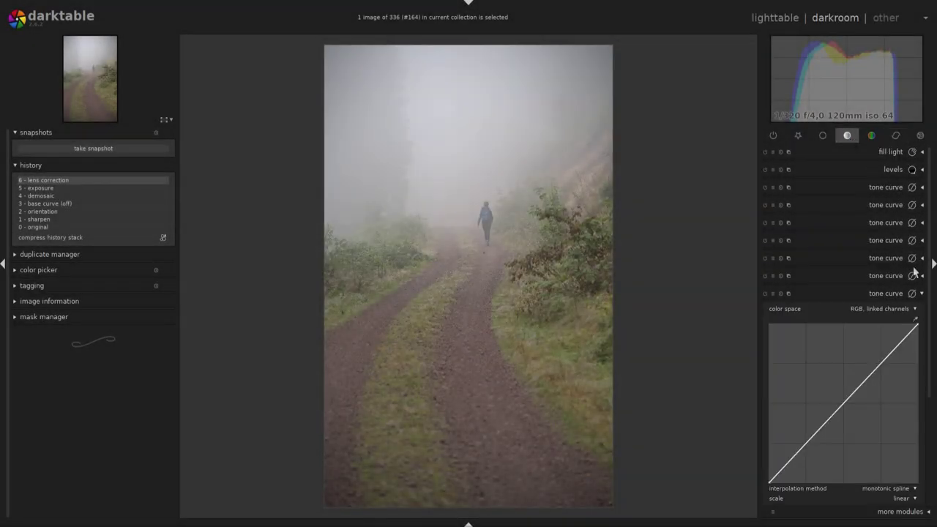
Lift the upper tones and pull the shadows down to form an S-shaped tone curve
{"action": "scroll", "coordinate": [924, 293], "scroll_direction": "down", "scroll_amount": 2}
{"action": "left_click", "coordinate": [886, 275]}
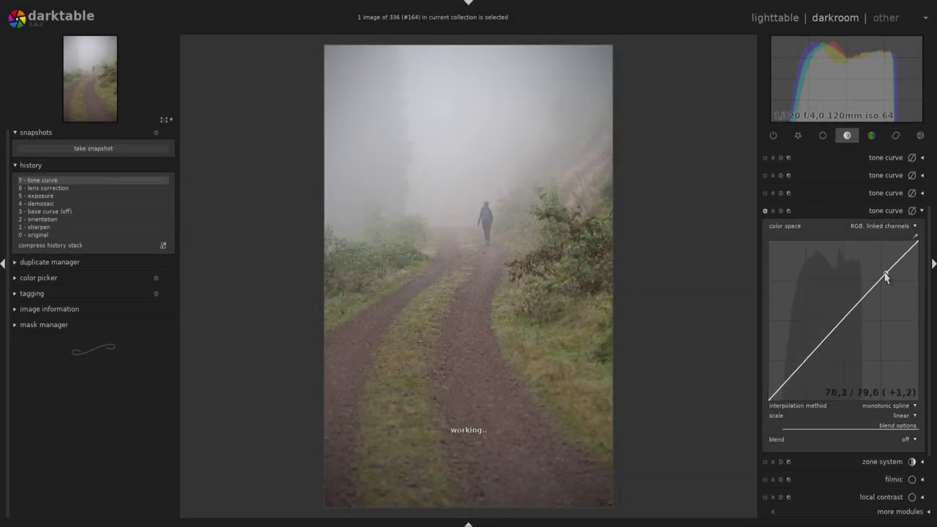
{"action": "mouse_move", "coordinate": [885, 275]}
{"action": "left_mouse_down"}
{"action": "mouse_move", "coordinate": [879, 271]}
{"action": "mouse_move", "coordinate": [916, 267]}
{"action": "left_mouse_up"}
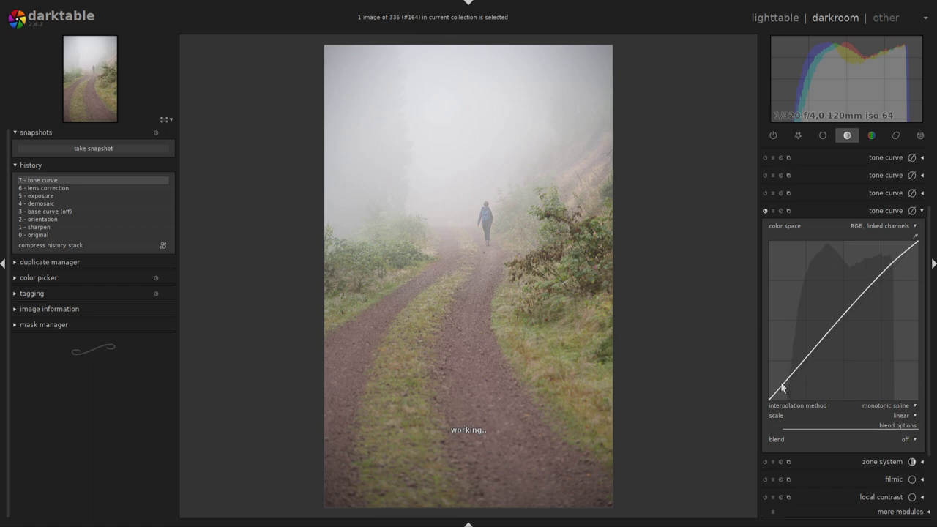
{"action": "left_click_drag", "start_coordinate": [780, 387], "coordinate": [782, 394]}
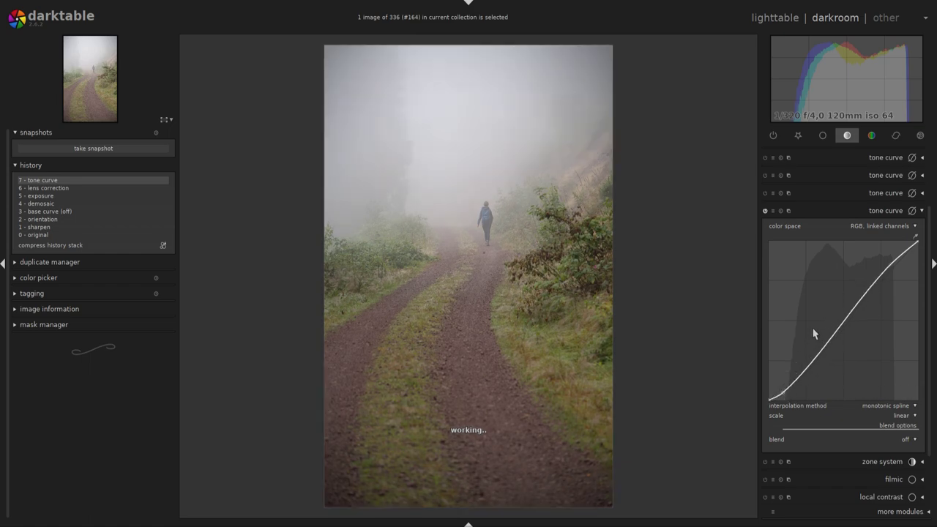
{"action": "left_click", "coordinate": [923, 211]}
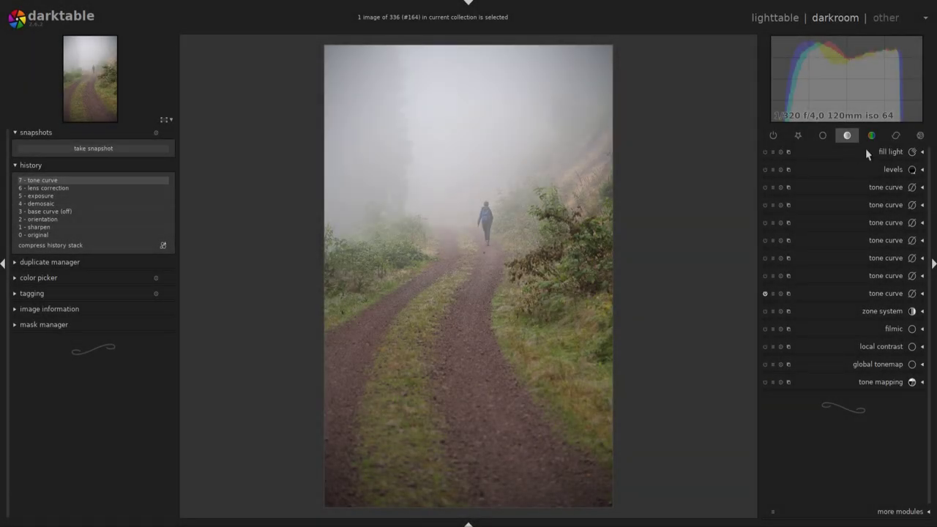
Add a uniformly blended bloom: size 89%, threshold 13%, strength 90%, multiply blend mode
{"action": "left_click", "coordinate": [920, 137]}
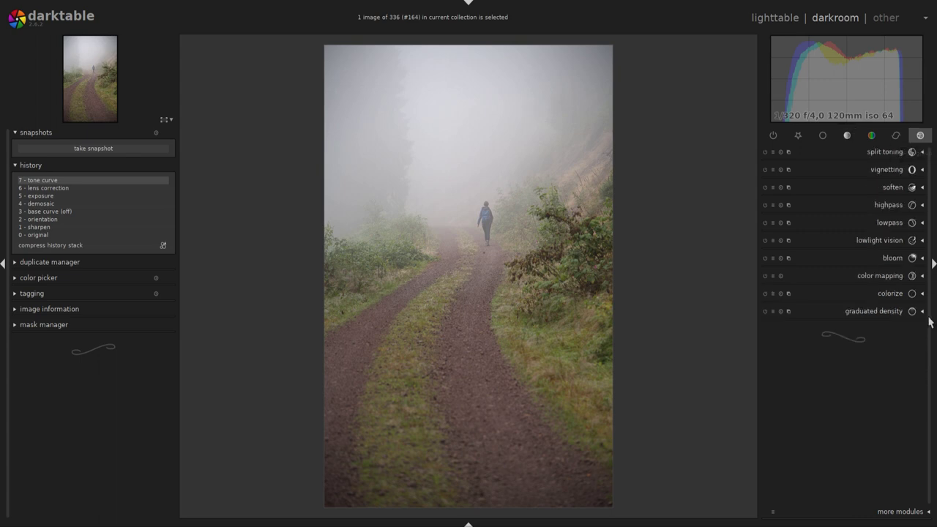
{"action": "left_click", "coordinate": [921, 264]}
{"action": "left_click", "coordinate": [913, 315]}
{"action": "left_click", "coordinate": [907, 329]}
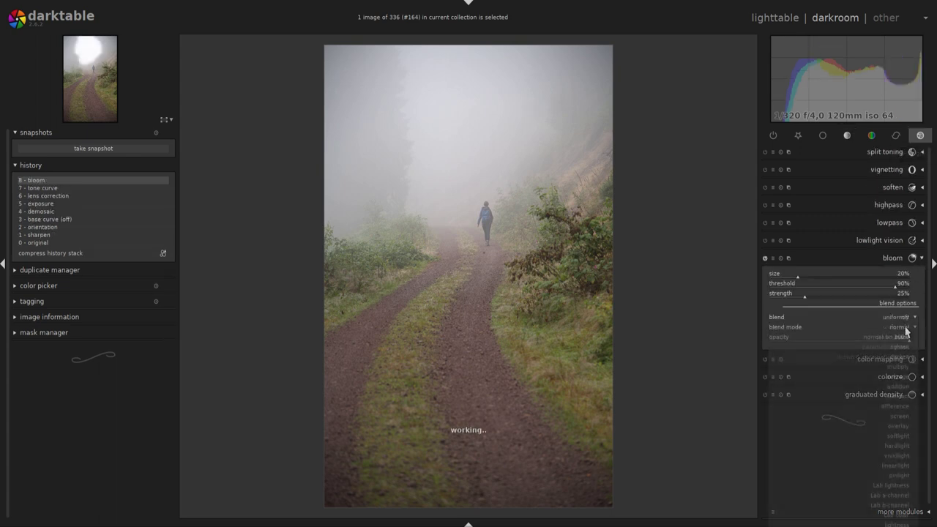
{"action": "left_click", "coordinate": [905, 327]}
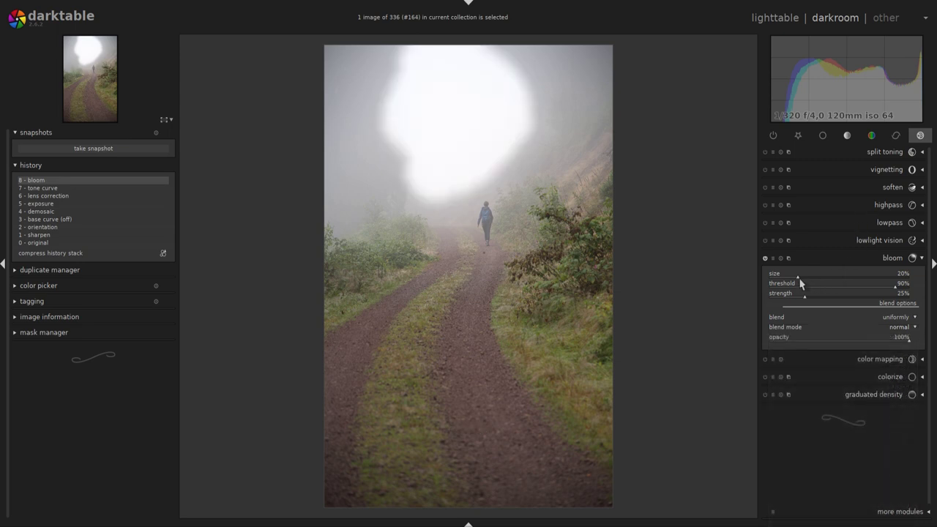
{"action": "mouse_move", "coordinate": [797, 276]}
{"action": "left_mouse_down"}
{"action": "mouse_move", "coordinate": [894, 282]}
{"action": "mouse_move", "coordinate": [897, 291]}
{"action": "left_mouse_up"}
{"action": "left_click_drag", "start_coordinate": [810, 291], "coordinate": [789, 292]}
{"action": "left_click_drag", "start_coordinate": [841, 303], "coordinate": [896, 305]}
{"action": "left_click", "coordinate": [912, 329]}
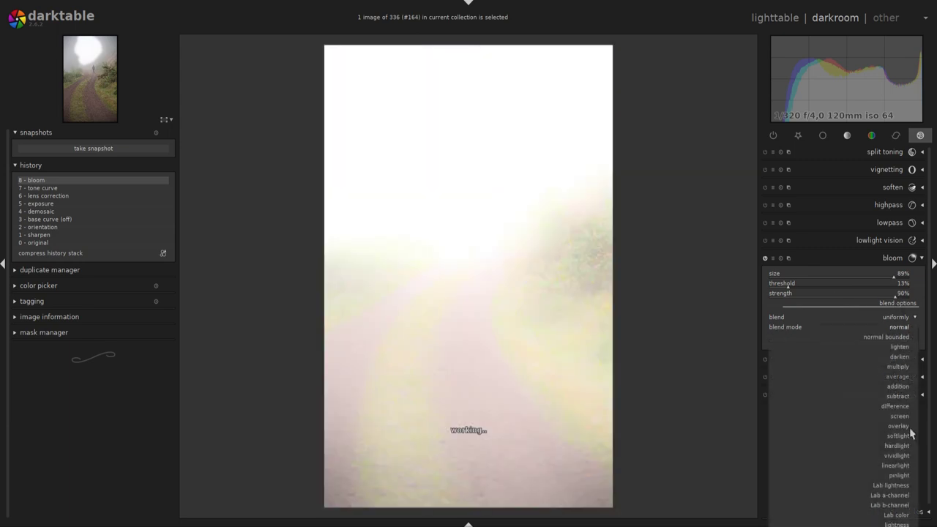
{"action": "left_click", "coordinate": [905, 367]}
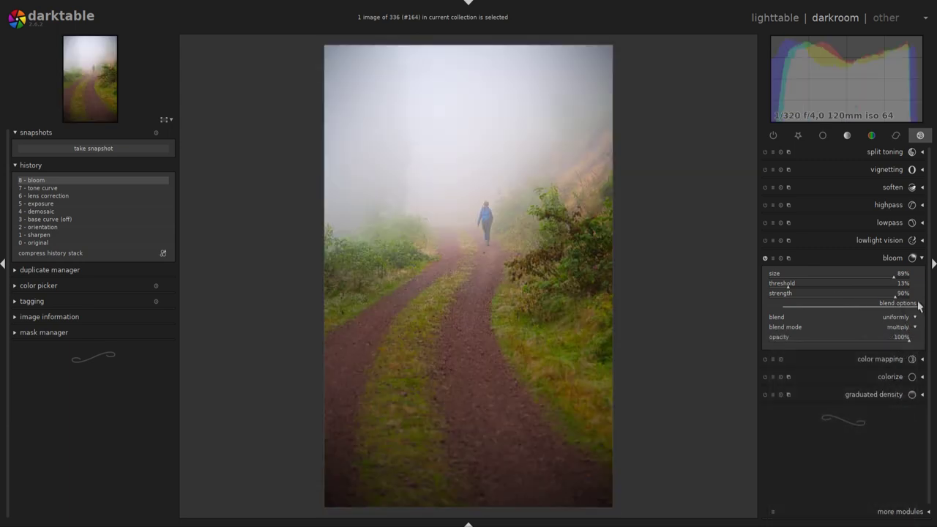
{"action": "left_click", "coordinate": [920, 261]}
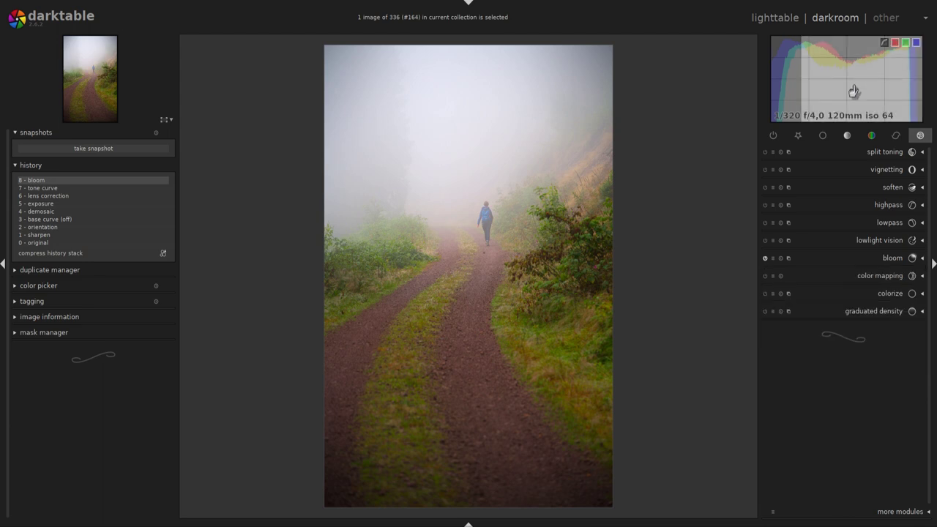
Lower saturation to about -0.19 in contrast brightness saturation
{"action": "left_click", "coordinate": [823, 135]}
{"action": "left_click", "coordinate": [921, 154]}
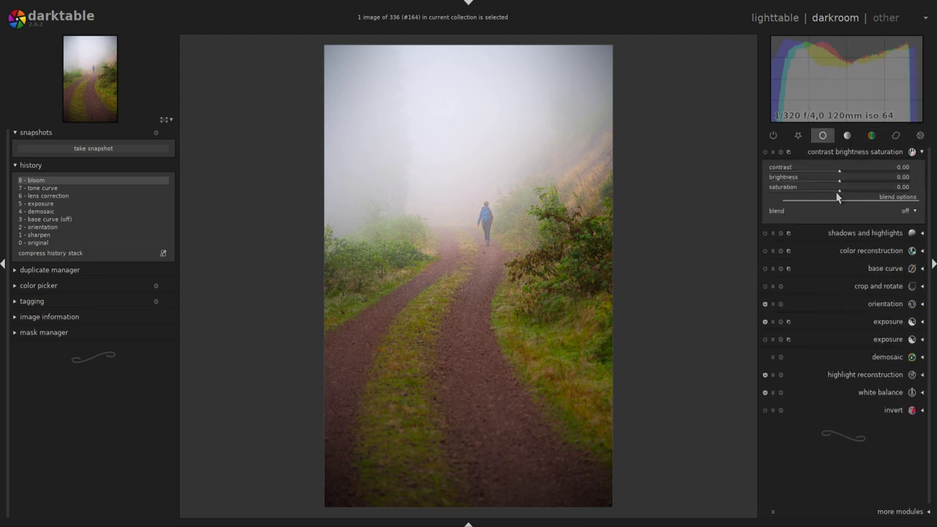
{"action": "left_click_drag", "start_coordinate": [840, 191], "coordinate": [827, 196]}
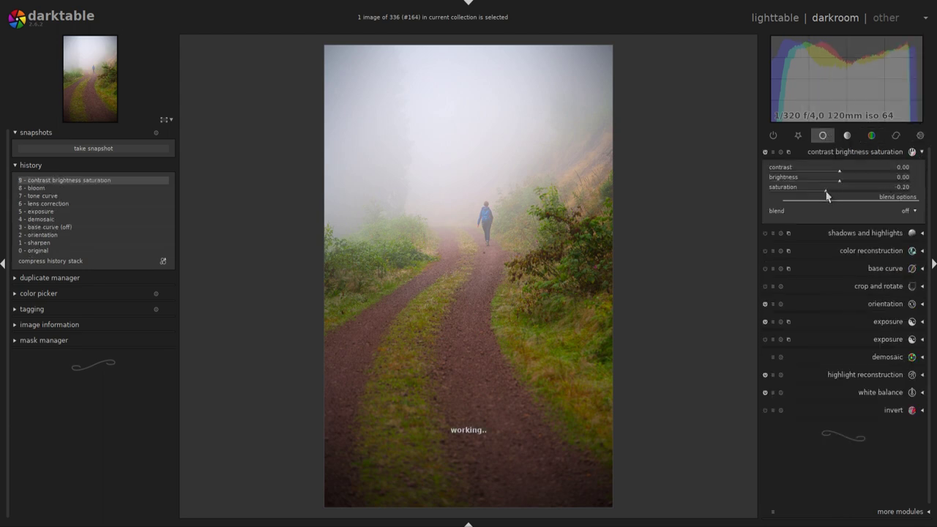
{"action": "scroll", "coordinate": [827, 194], "scroll_direction": "up", "scroll_amount": 1}
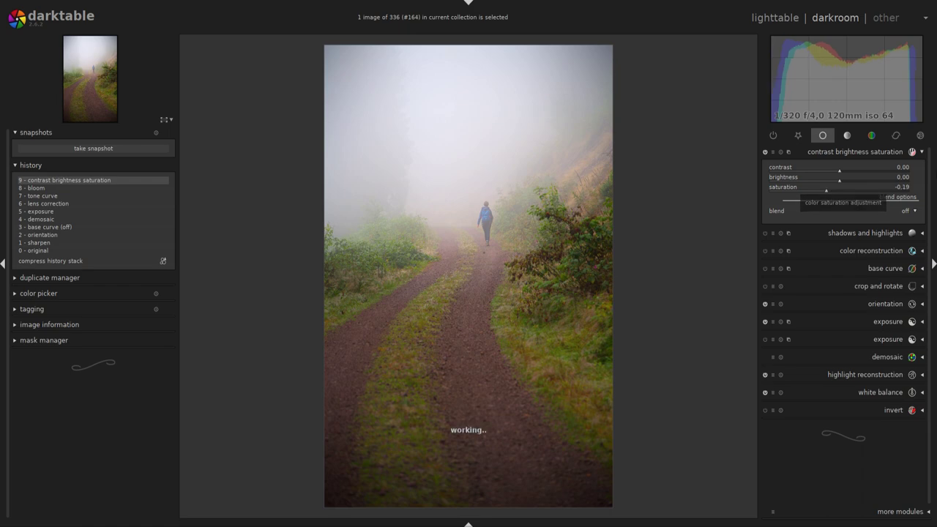
{"action": "left_click", "coordinate": [922, 154]}
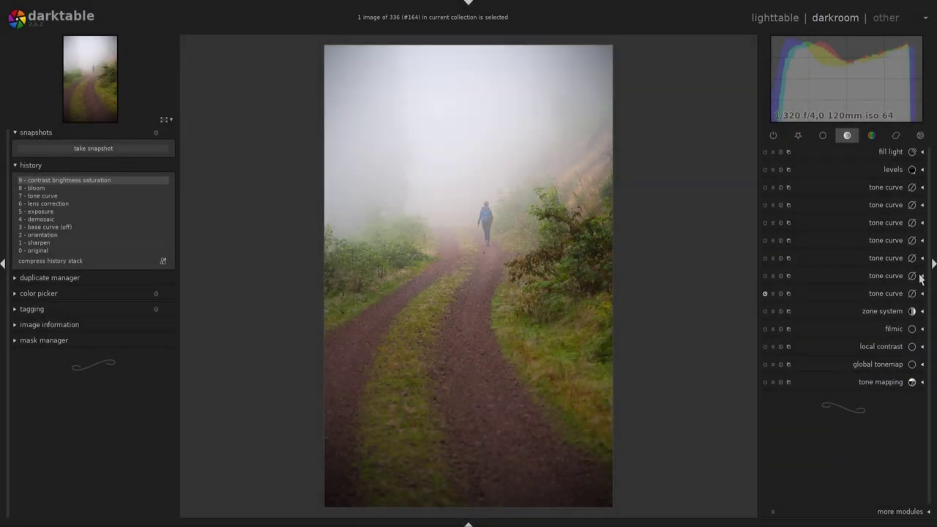
Bow the lower part of a second tone curve down to deepen the shadows
{"action": "left_click", "coordinate": [917, 275]}
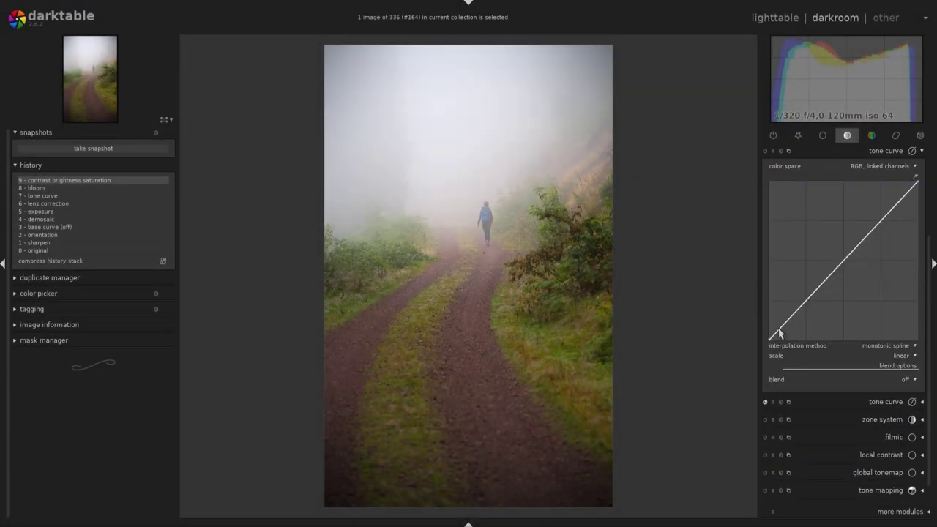
{"action": "scroll", "coordinate": [778, 336], "scroll_direction": "down", "scroll_amount": 3}
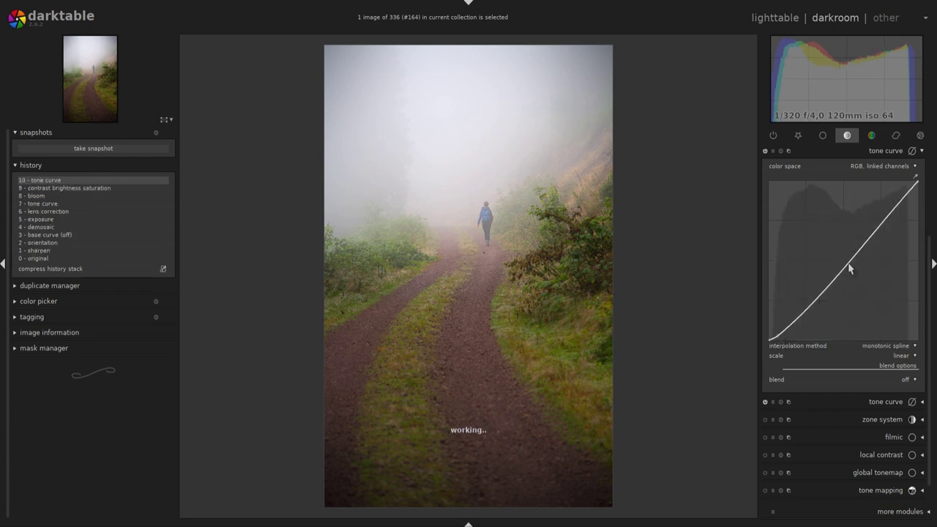
{"action": "left_click", "coordinate": [922, 151]}
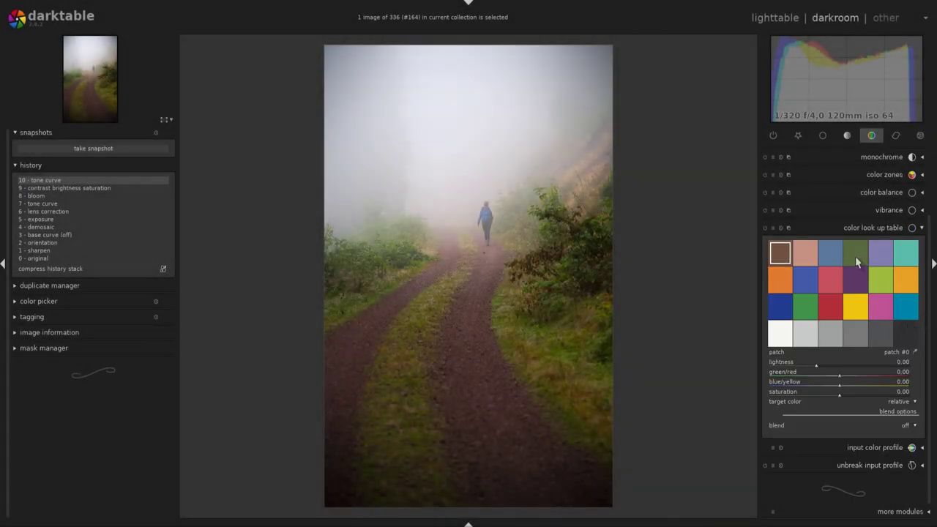
In color look up table, set green patch lightness to -17.8 and brown to +15.57
{"action": "left_click", "coordinate": [856, 258]}
{"action": "left_click_drag", "start_coordinate": [813, 369], "coordinate": [809, 370]}
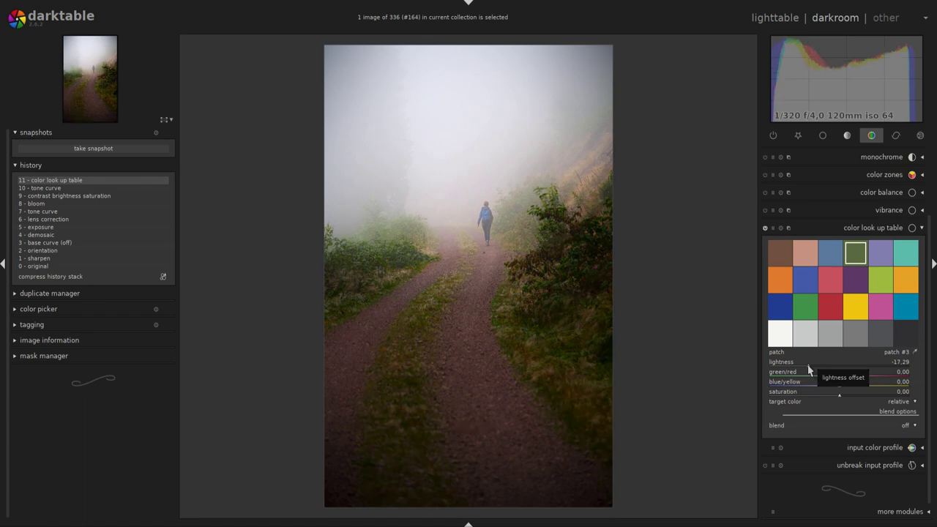
{"action": "scroll", "coordinate": [809, 370], "scroll_direction": "down", "scroll_amount": 1}
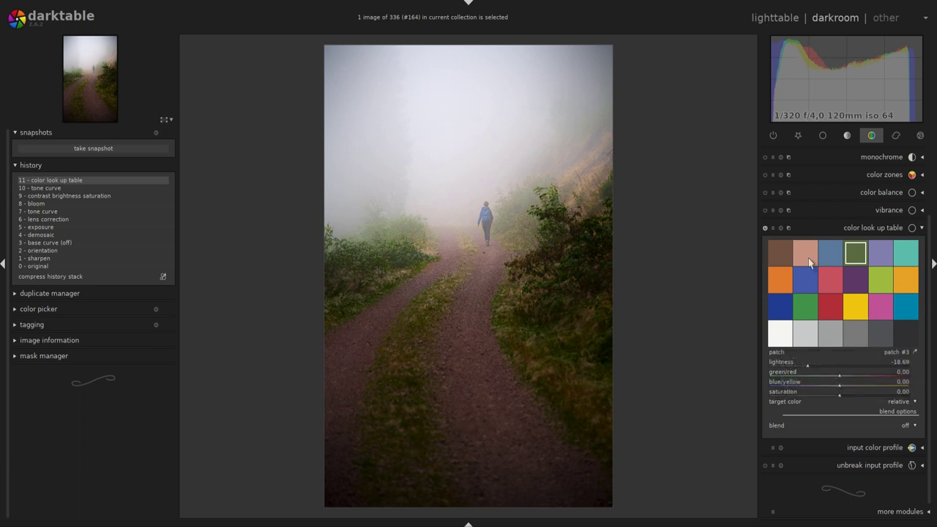
{"action": "left_click", "coordinate": [781, 252]}
{"action": "left_click_drag", "start_coordinate": [815, 363], "coordinate": [822, 363]}
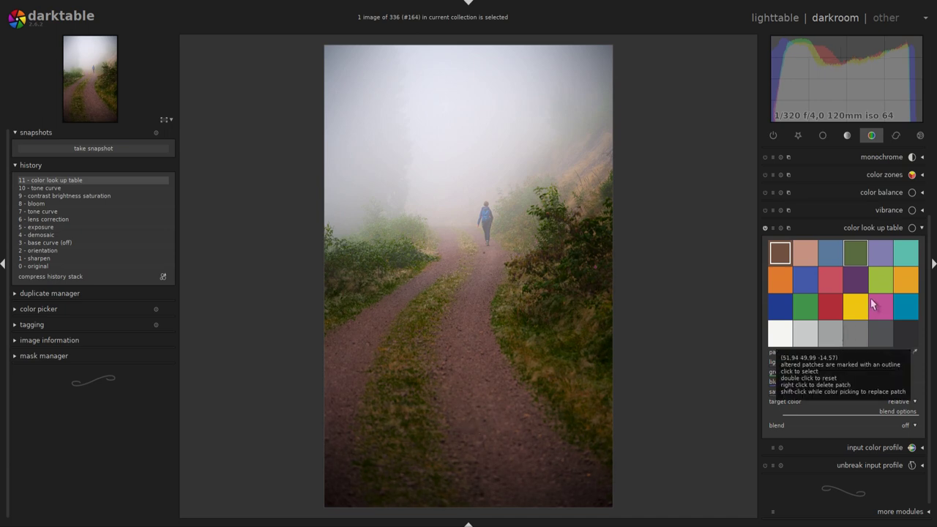
{"action": "left_click", "coordinate": [879, 227]}
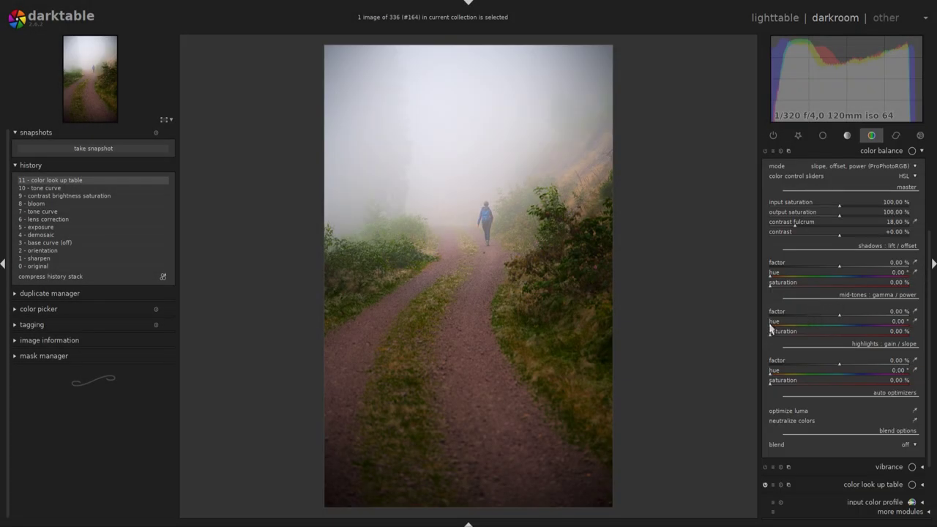
Set color balance mid-tones to 206.14°/1.48% and highlights to 204.60°/0.86% hue/saturation
{"action": "left_click_drag", "start_coordinate": [770, 326], "coordinate": [850, 331]}
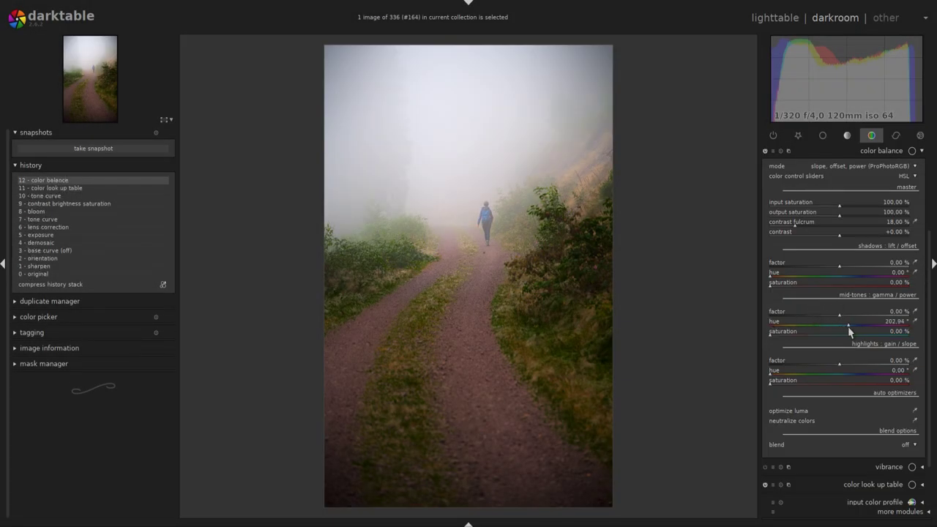
{"action": "left_click", "coordinate": [771, 337]}
{"action": "left_click", "coordinate": [850, 377]}
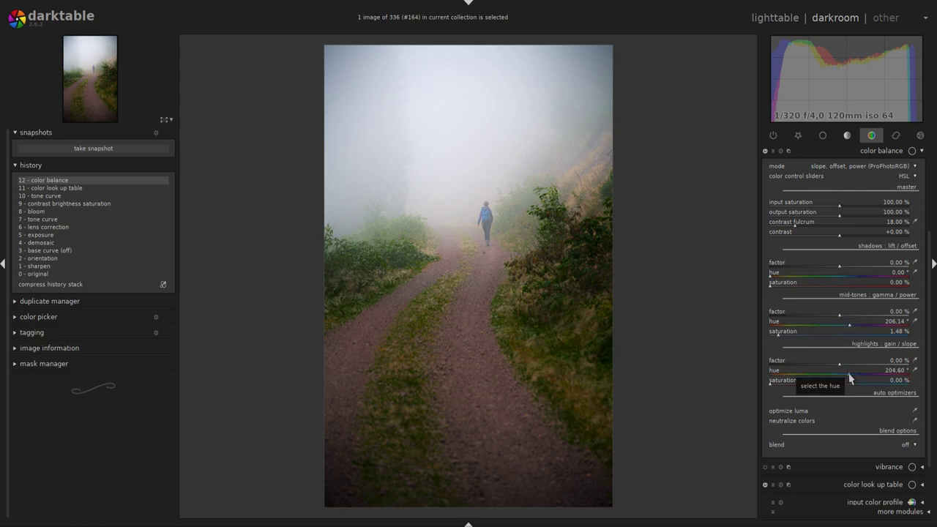
{"action": "left_click", "coordinate": [778, 388]}
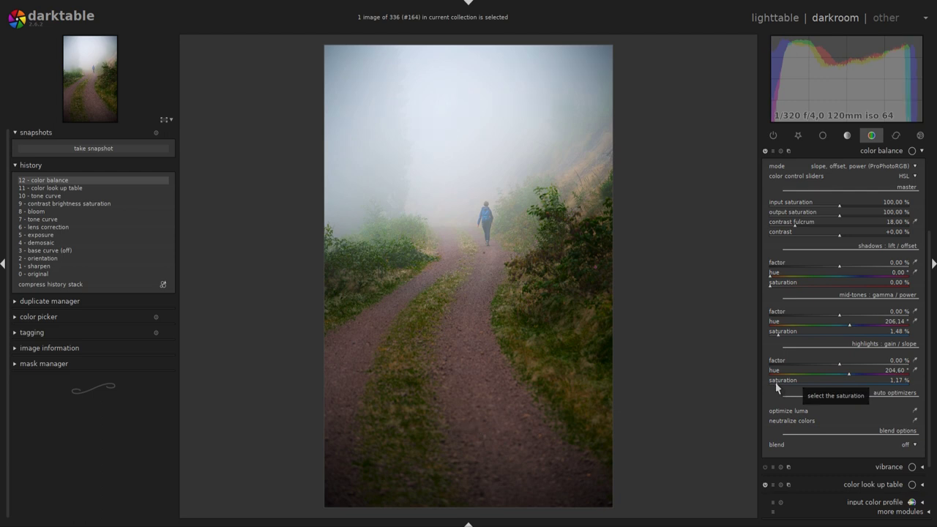
{"action": "left_click", "coordinate": [775, 389]}
{"action": "scroll", "coordinate": [931, 240], "scroll_direction": "up", "scroll_amount": 1}
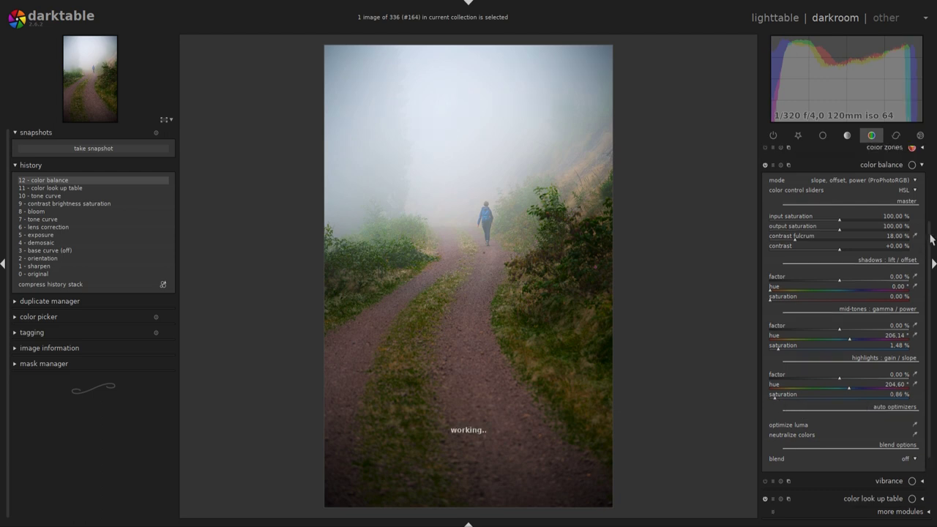
{"action": "scroll", "coordinate": [931, 239], "scroll_direction": "up", "scroll_amount": 1}
{"action": "left_click", "coordinate": [923, 205]}
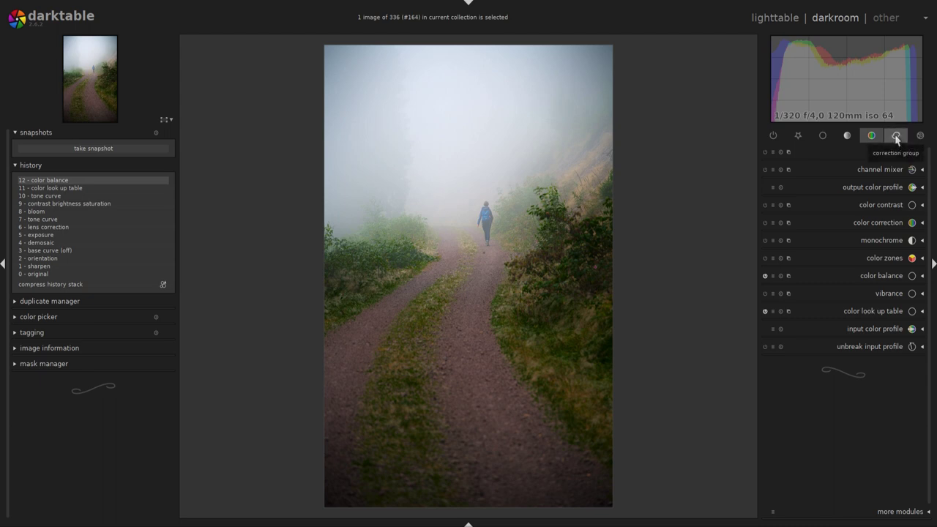
Set the new tone curve's blend mode to drawn & parametric mask
{"action": "left_click", "coordinate": [846, 137]}
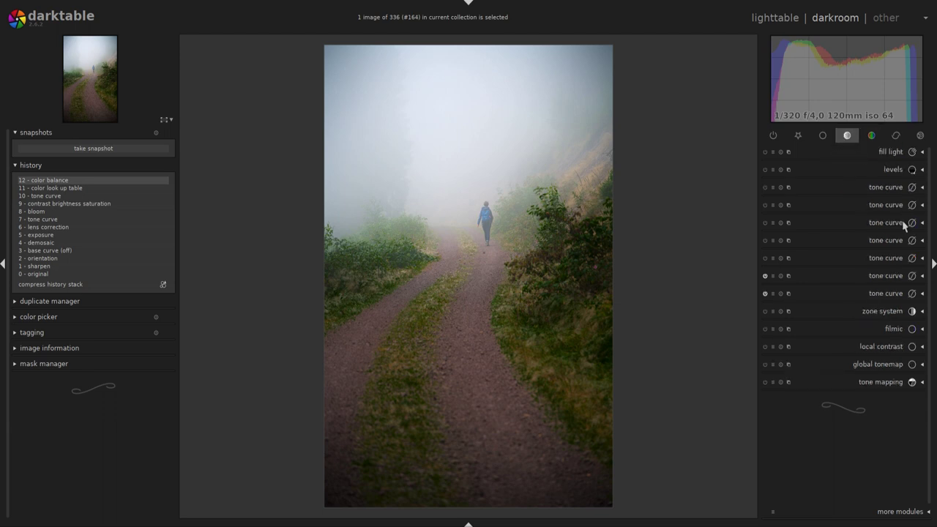
{"action": "left_click", "coordinate": [920, 262]}
{"action": "left_click", "coordinate": [910, 382]}
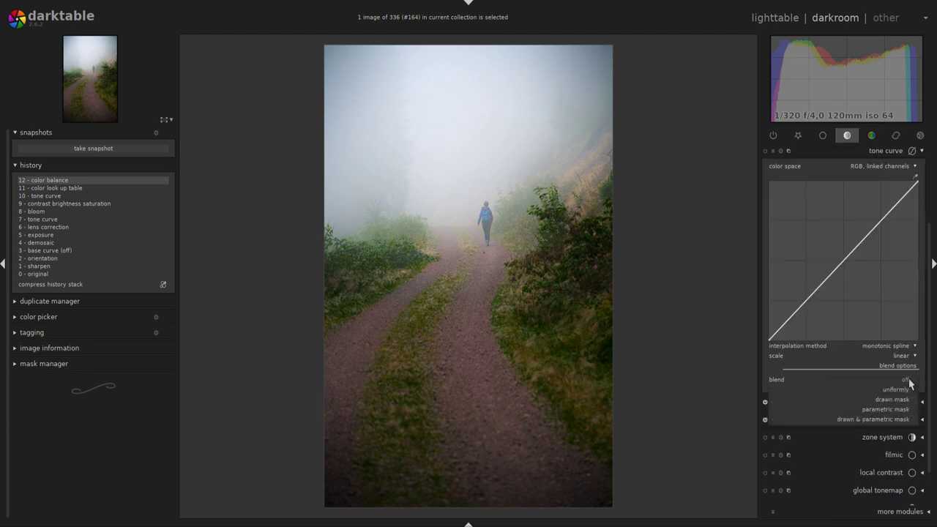
{"action": "left_click", "coordinate": [900, 419]}
{"action": "left_click_drag", "start_coordinate": [928, 252], "coordinate": [934, 335]}
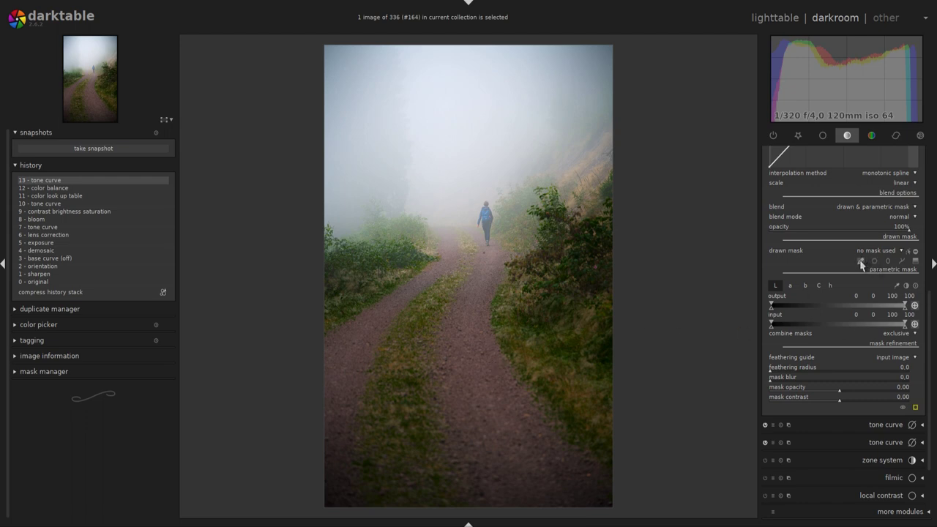
Narrow the parametric mask's a channel to exclude greens, with feather radius ~121 and contrast 0.19
{"action": "left_click", "coordinate": [896, 285]}
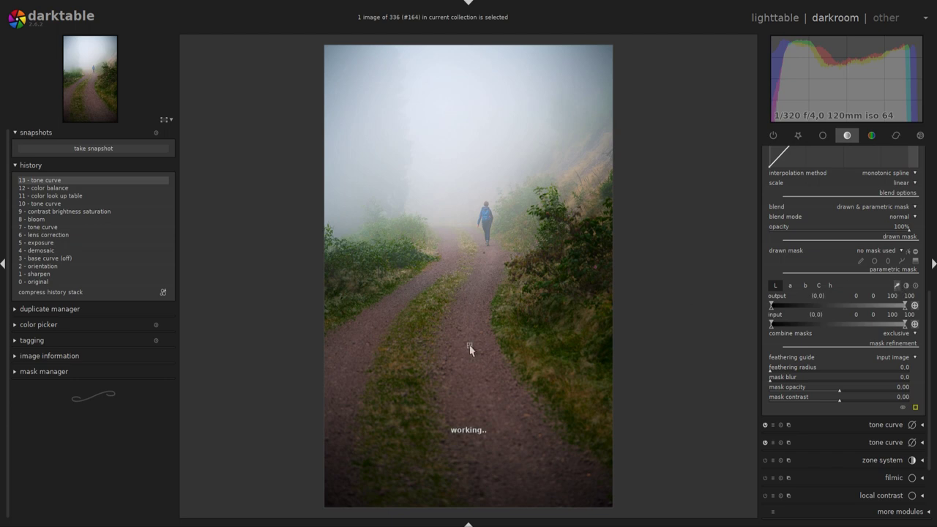
{"action": "left_click", "coordinate": [790, 287]}
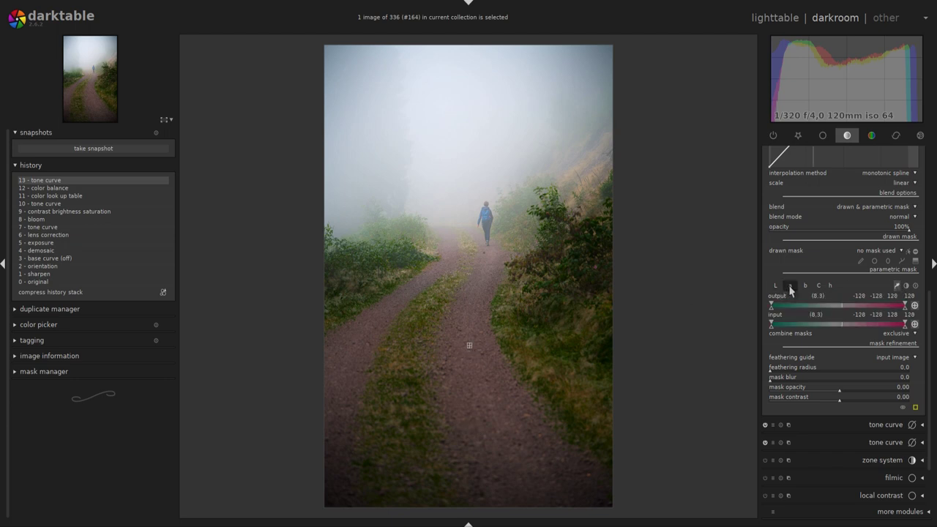
{"action": "left_click", "coordinate": [915, 408]}
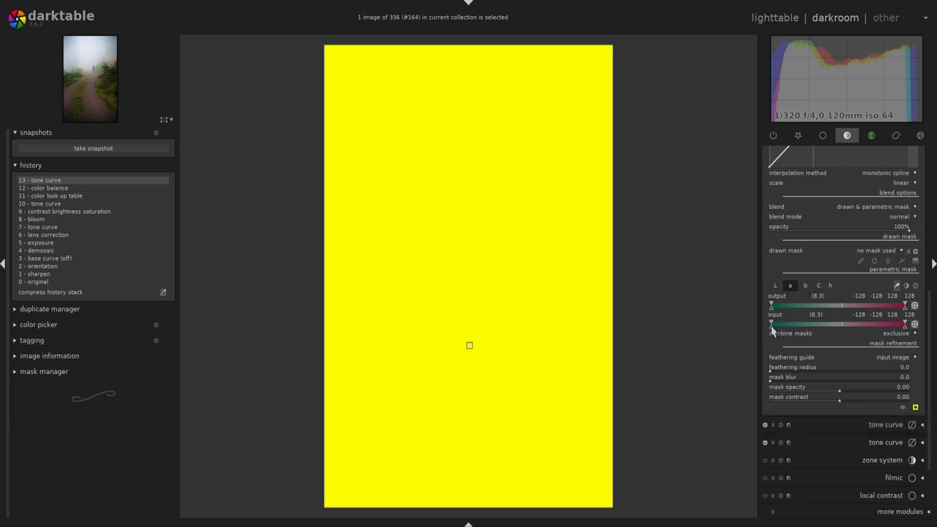
{"action": "left_click_drag", "start_coordinate": [771, 327], "coordinate": [835, 327]}
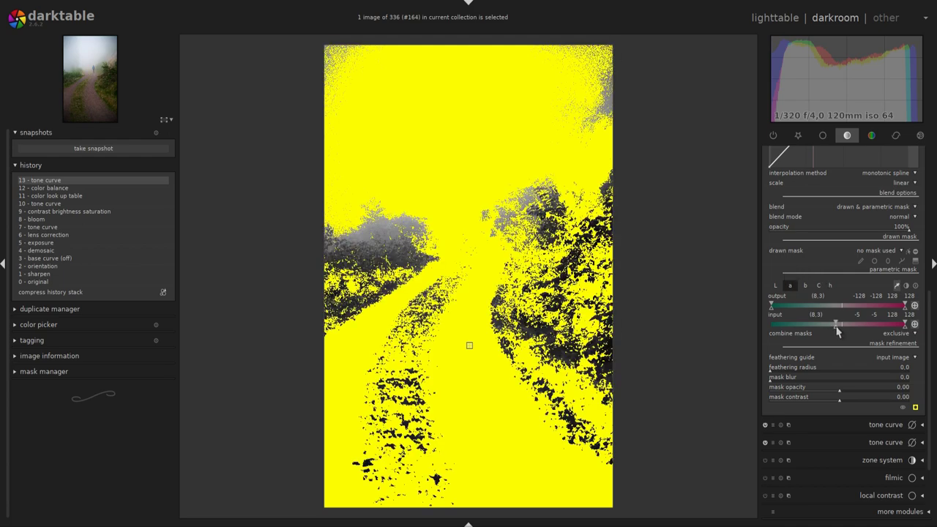
{"action": "left_click_drag", "start_coordinate": [836, 327], "coordinate": [840, 328]}
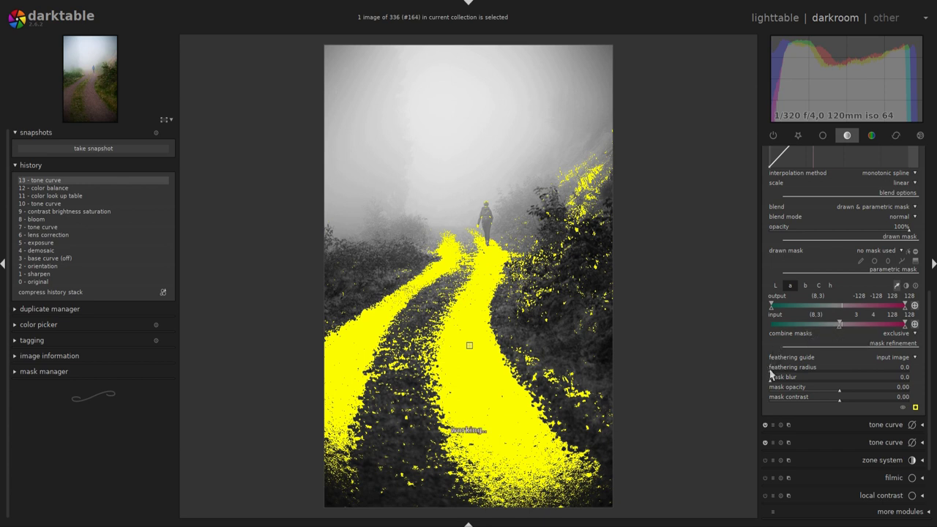
{"action": "left_click_drag", "start_coordinate": [773, 373], "coordinate": [839, 377]}
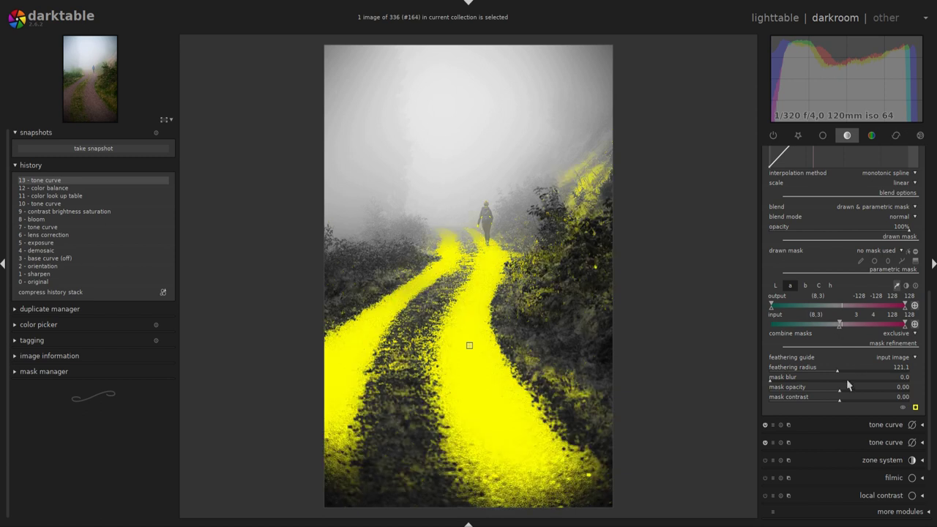
{"action": "left_click_drag", "start_coordinate": [840, 404], "coordinate": [853, 405]}
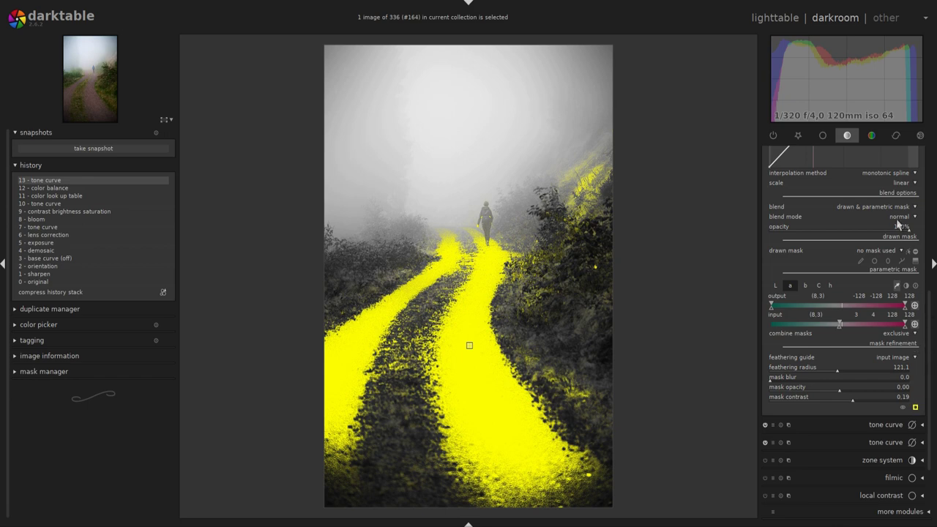
Draw and reshape a path outline around the dirt road to complete the mask
{"action": "left_click", "coordinate": [901, 262]}
{"action": "left_click", "coordinate": [452, 218]}
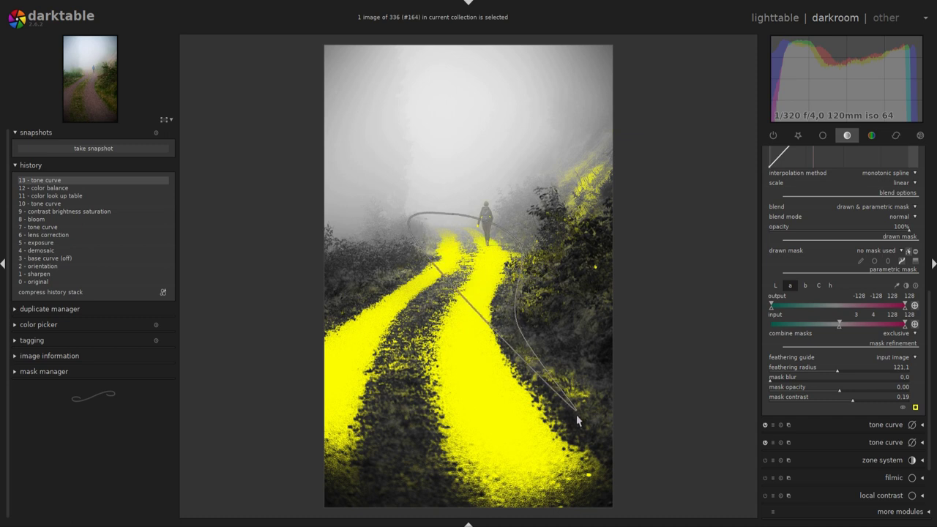
{"action": "left_click", "coordinate": [616, 481]}
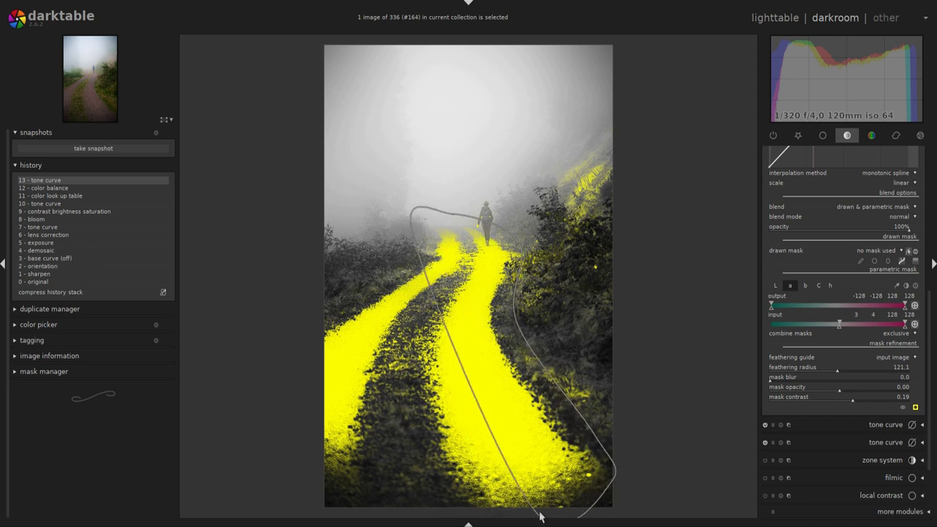
{"action": "left_click", "coordinate": [295, 496]}
{"action": "left_click", "coordinate": [265, 393]}
{"action": "right_click", "coordinate": [265, 393]}
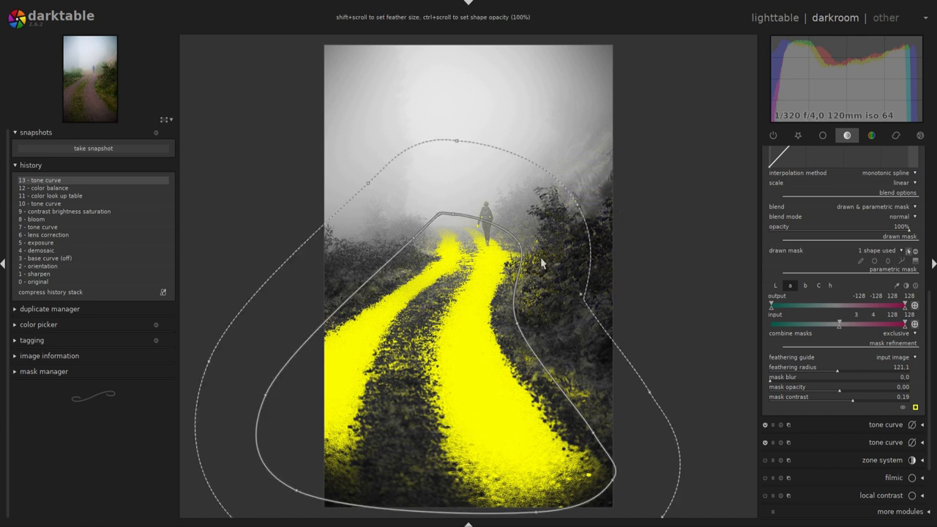
{"action": "scroll", "coordinate": [542, 263], "scroll_direction": "down", "scroll_amount": 3, "text": "shift"}
{"action": "scroll", "coordinate": [541, 263], "scroll_direction": "down", "scroll_amount": 3, "text": "shift"}
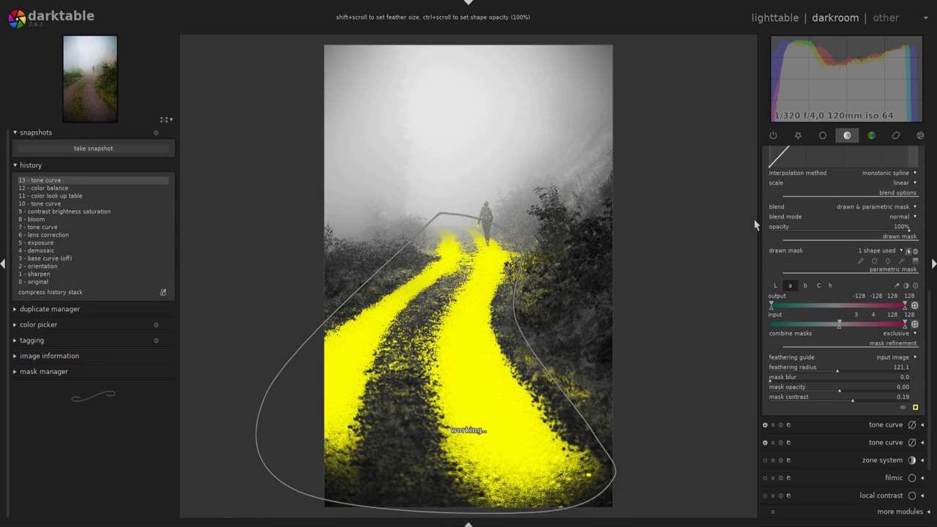
{"action": "scroll", "coordinate": [526, 335], "scroll_direction": "down", "scroll_amount": 2, "text": "shift"}
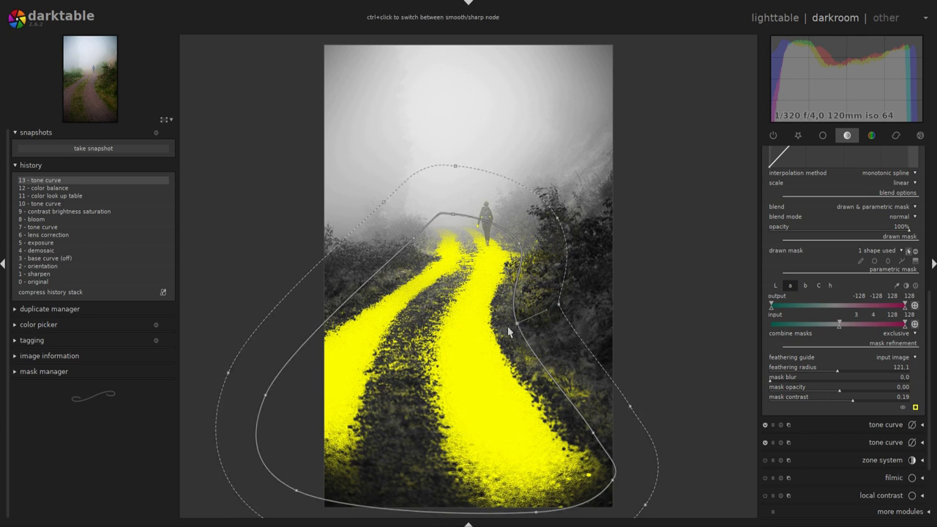
{"action": "left_click_drag", "start_coordinate": [502, 333], "coordinate": [587, 449]}
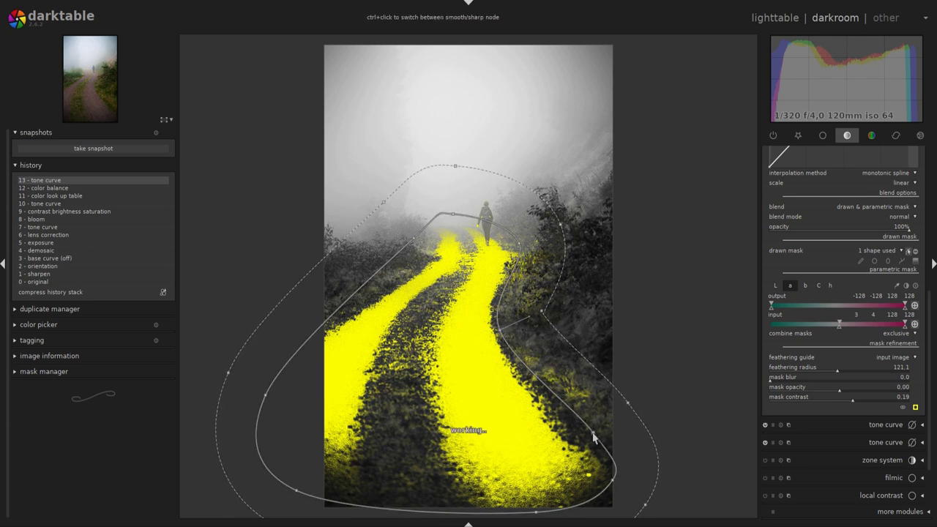
{"action": "left_click", "coordinate": [915, 407]}
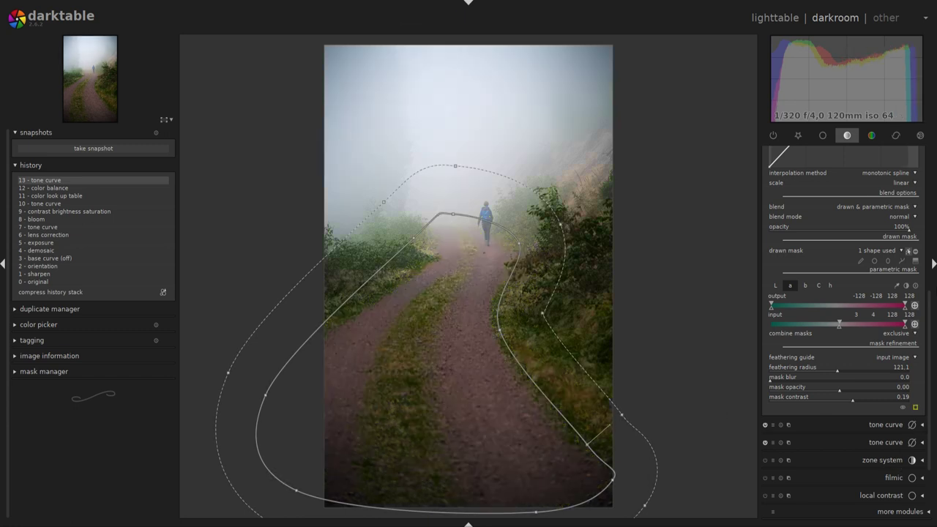
{"action": "left_click", "coordinate": [909, 251]}
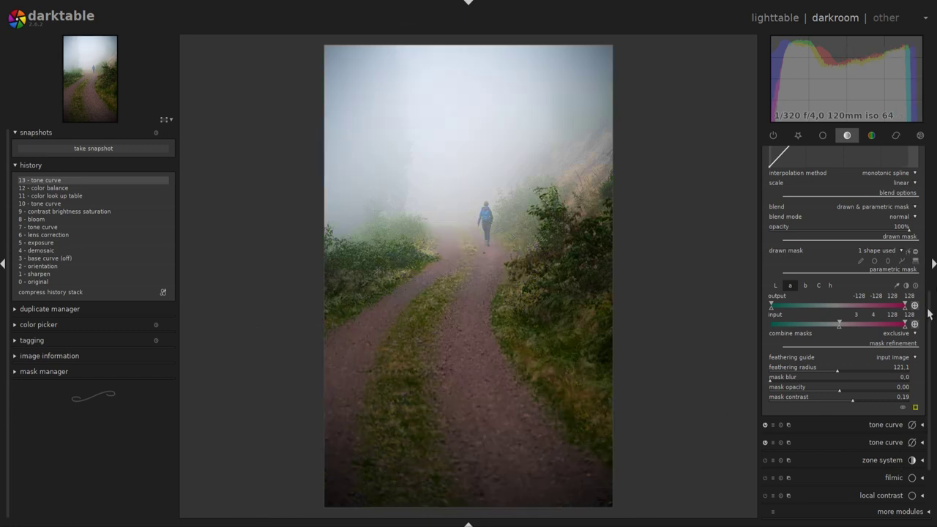
Raise the masked curve's midtone point to about 60/70, then toggle the module off and on to compare
{"action": "left_click_drag", "start_coordinate": [930, 307], "coordinate": [935, 192]}
{"action": "left_click_drag", "start_coordinate": [864, 291], "coordinate": [864, 277]}
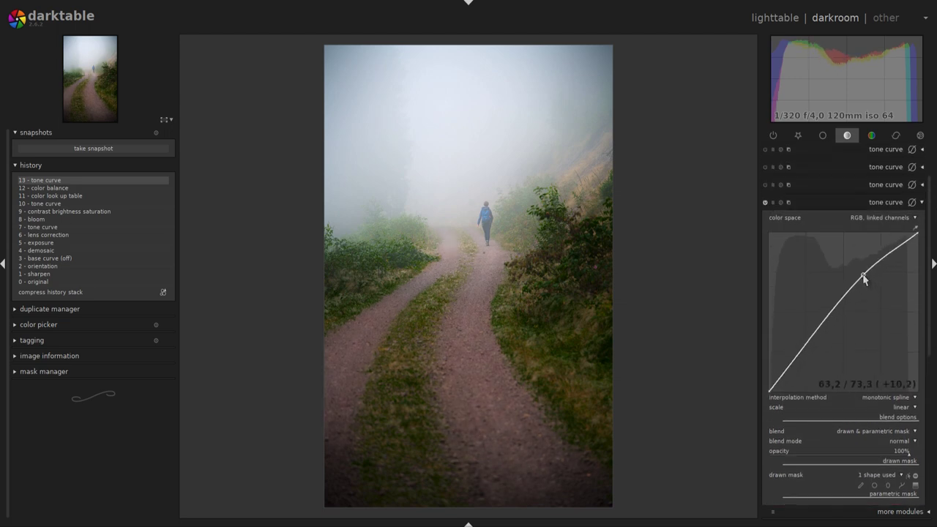
{"action": "left_click_drag", "start_coordinate": [863, 277], "coordinate": [857, 284]}
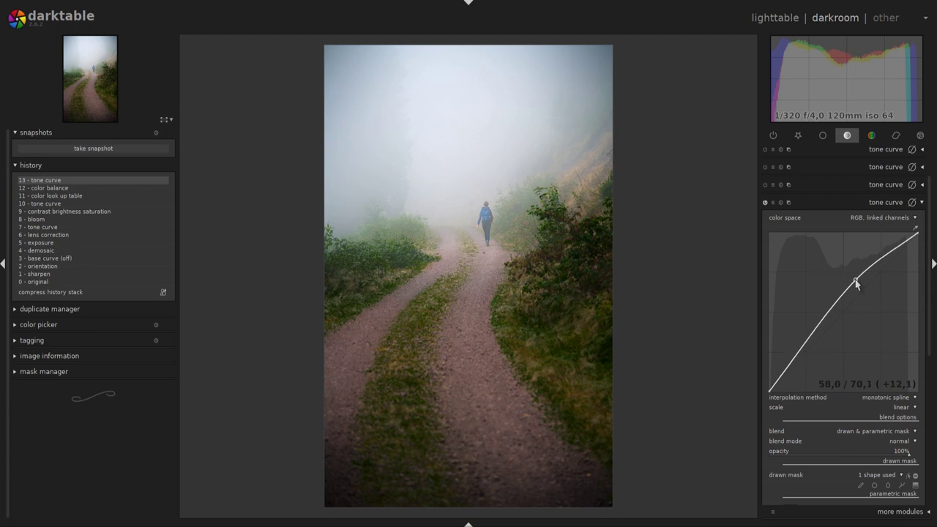
{"action": "left_click_drag", "start_coordinate": [856, 284], "coordinate": [858, 285]}
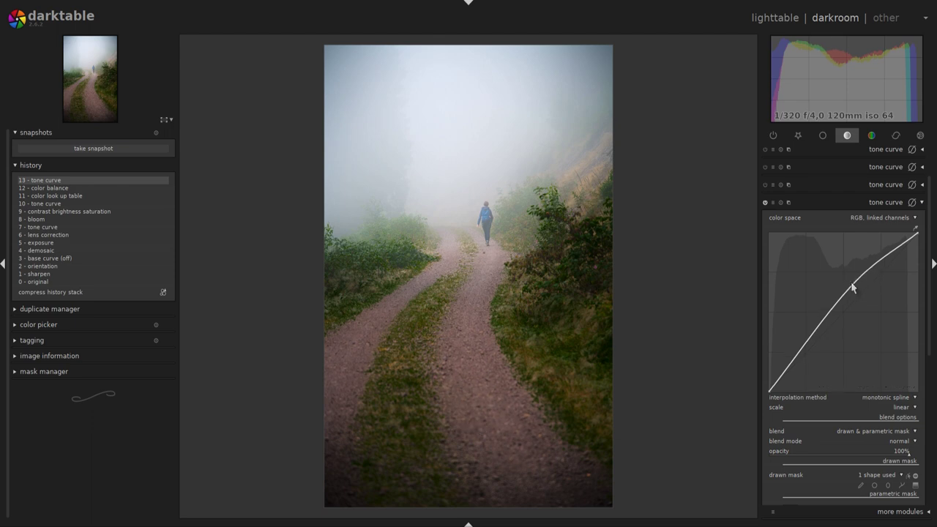
{"action": "left_click_drag", "start_coordinate": [856, 284], "coordinate": [858, 286]}
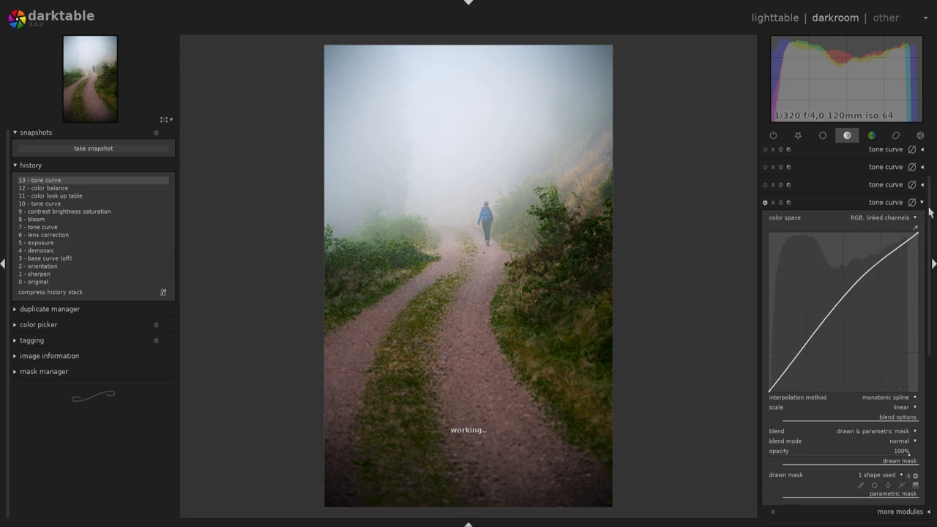
{"action": "left_click", "coordinate": [765, 202]}
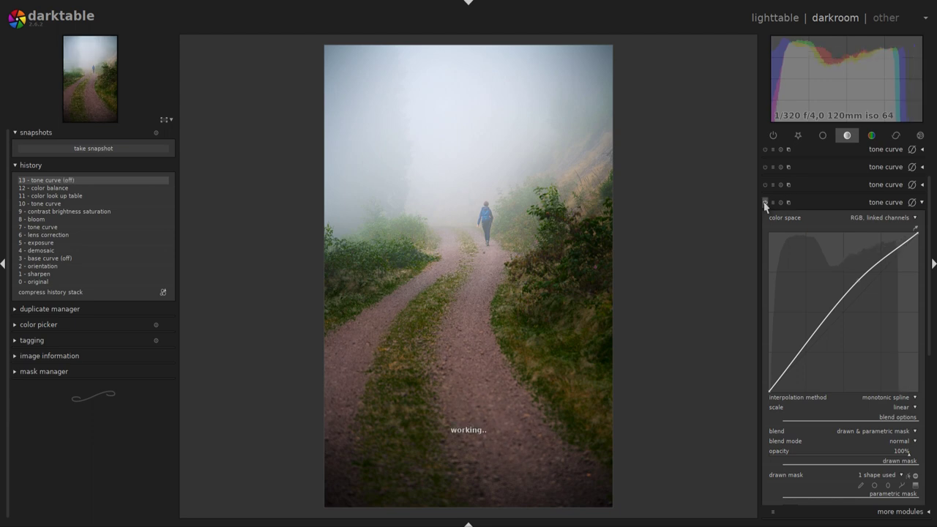
{"action": "left_click", "coordinate": [765, 202]}
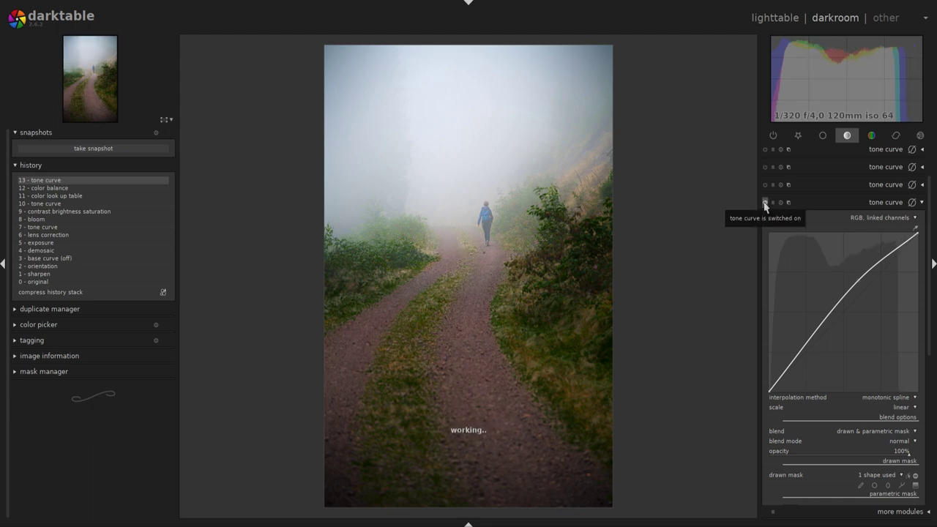
Collapse the finished curve and bring up another tone curve's blending choices
{"action": "left_click", "coordinate": [926, 206]}
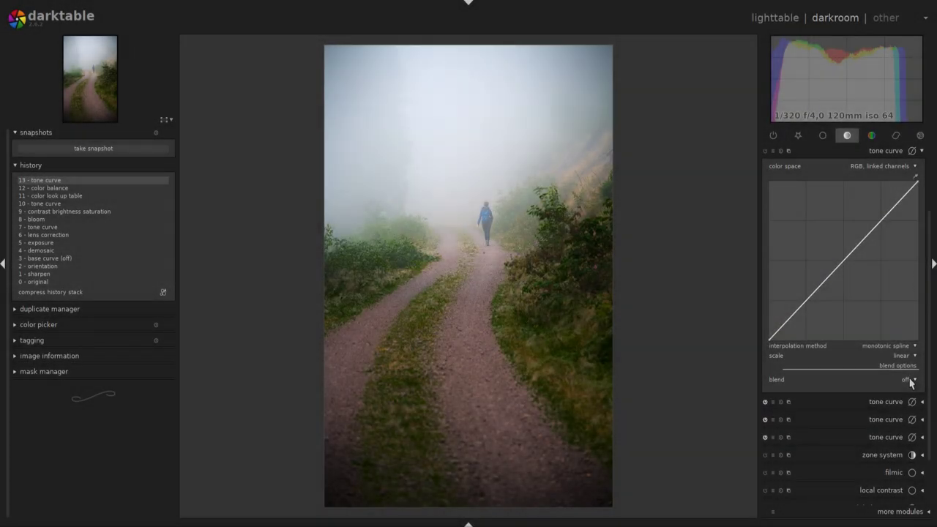
{"action": "left_click", "coordinate": [910, 382]}
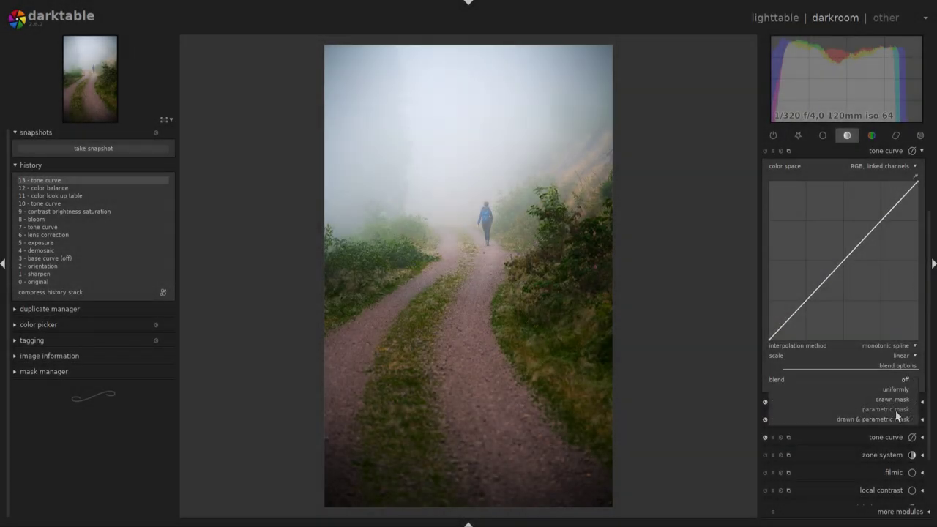
Blend the fourth tone curve through drawn and parametric masks, sampling the hiker's blue backpack colours
{"action": "left_click", "coordinate": [897, 420]}
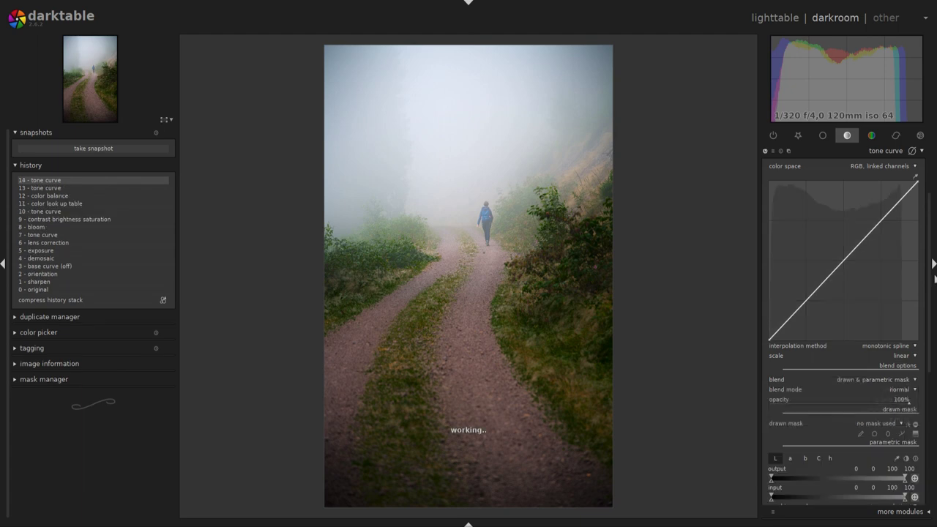
{"action": "scroll", "coordinate": [867, 271], "scroll_direction": "down", "scroll_amount": 5}
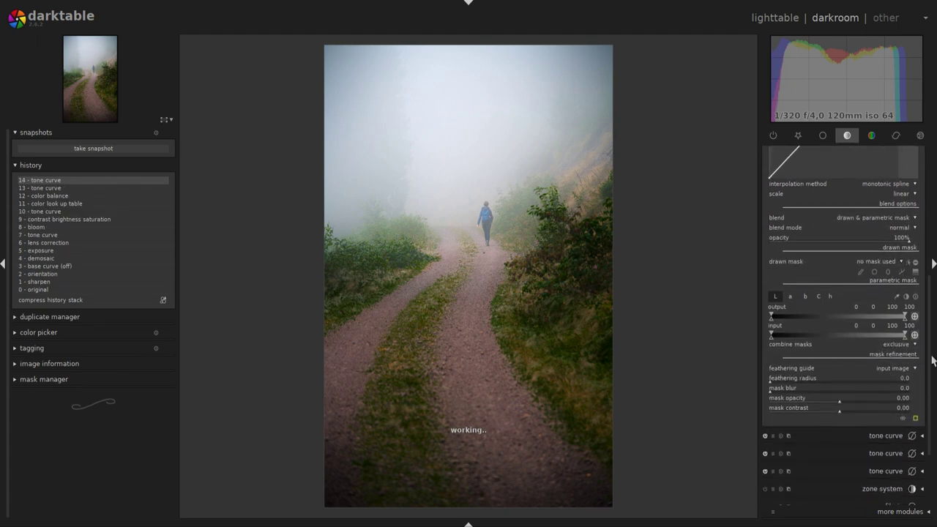
{"action": "left_click", "coordinate": [861, 270]}
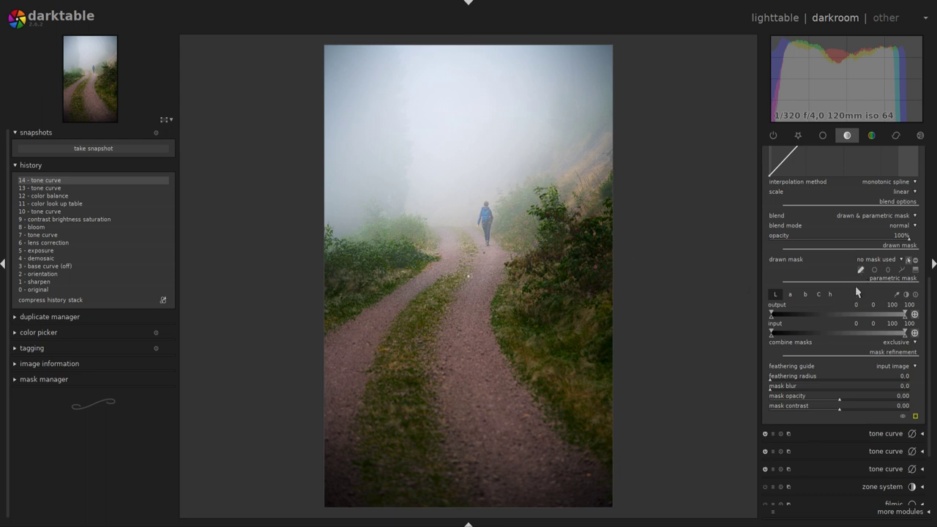
{"action": "left_click", "coordinate": [897, 295]}
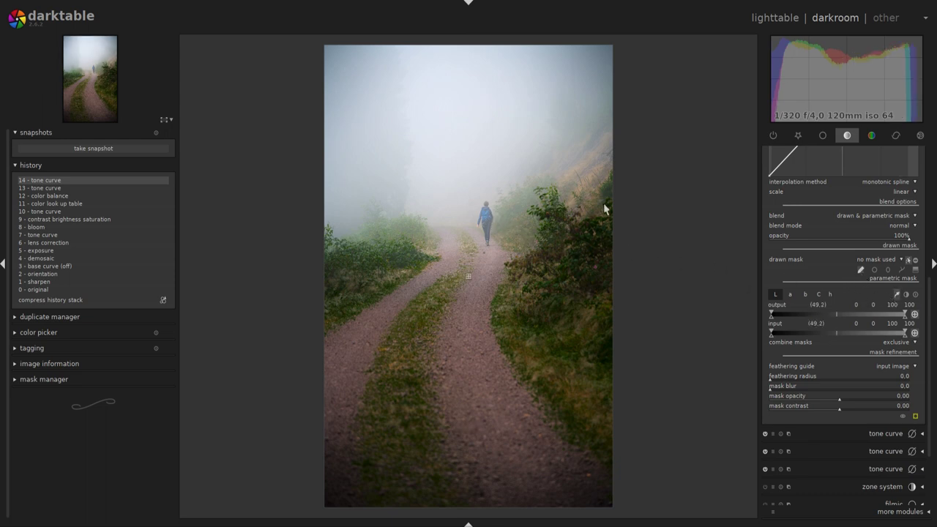
{"action": "scroll", "coordinate": [512, 220], "scroll_direction": "up", "scroll_amount": 5}
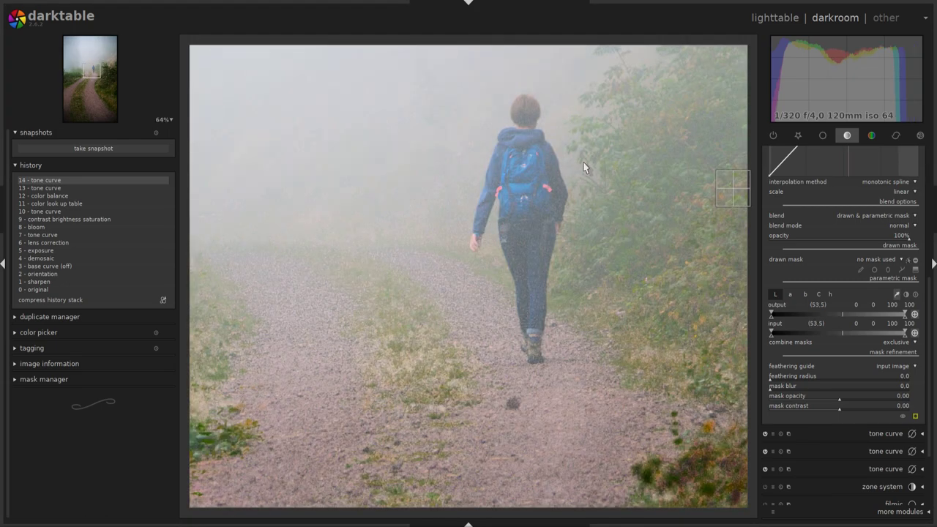
{"action": "left_click_drag", "start_coordinate": [603, 188], "coordinate": [550, 210]}
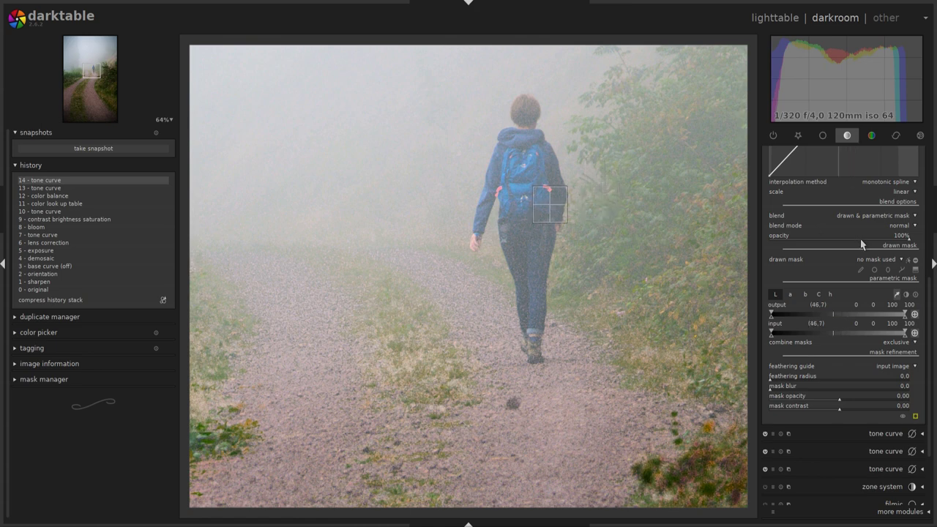
{"action": "left_click", "coordinate": [895, 135]}
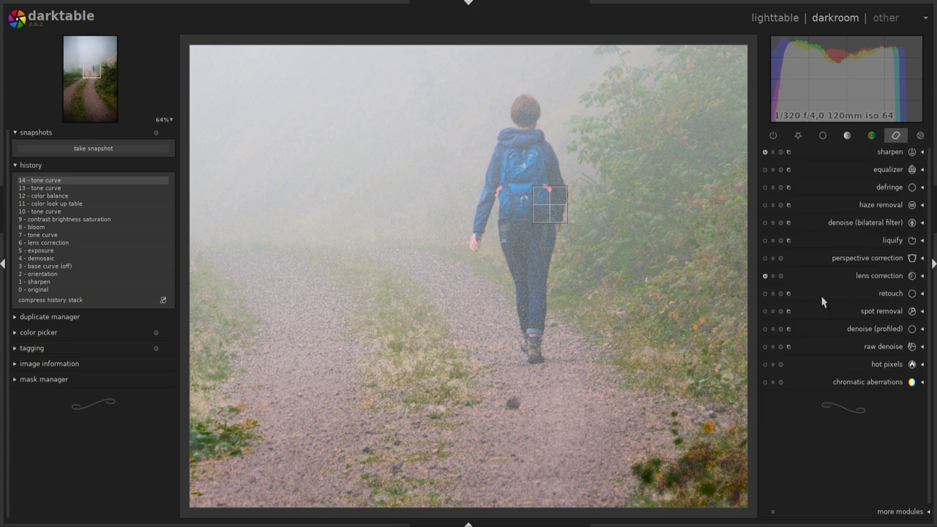
Switch on profiled denoise, then pick the circle drawn-mask tool for the tone curve
{"action": "left_click", "coordinate": [776, 329]}
{"action": "left_click", "coordinate": [776, 342]}
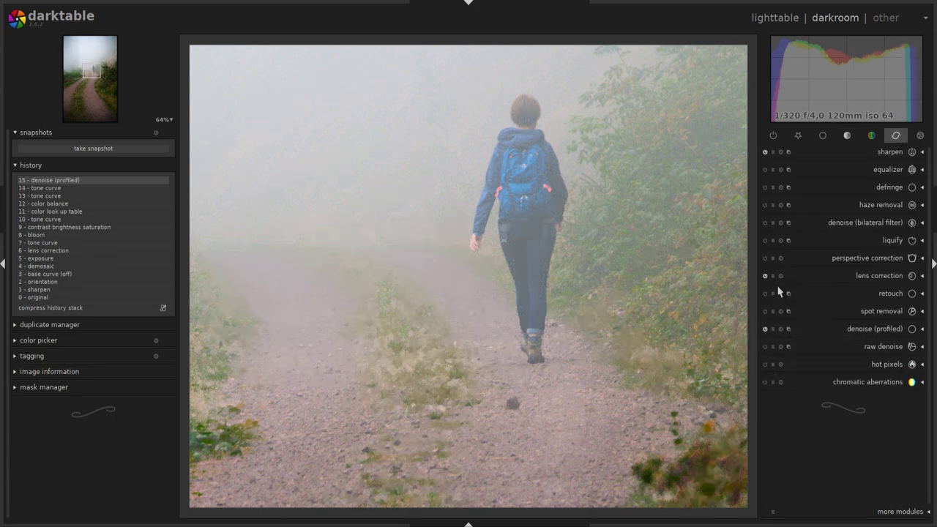
{"action": "left_click", "coordinate": [848, 136]}
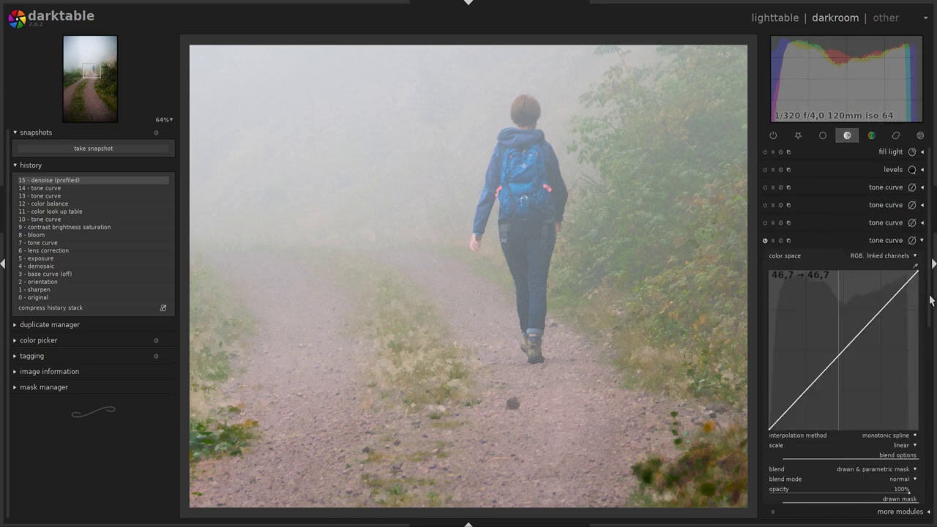
{"action": "left_click_drag", "start_coordinate": [930, 302], "coordinate": [931, 350]}
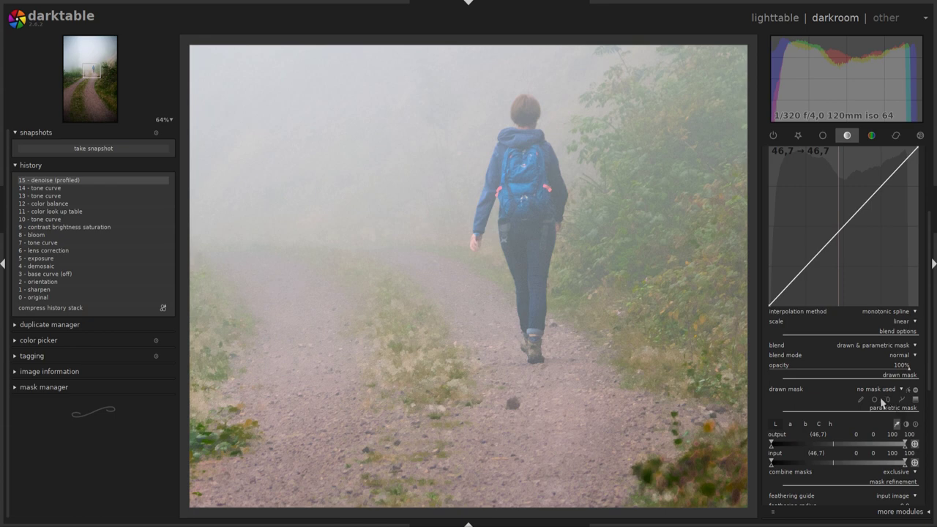
{"action": "left_click", "coordinate": [874, 399]}
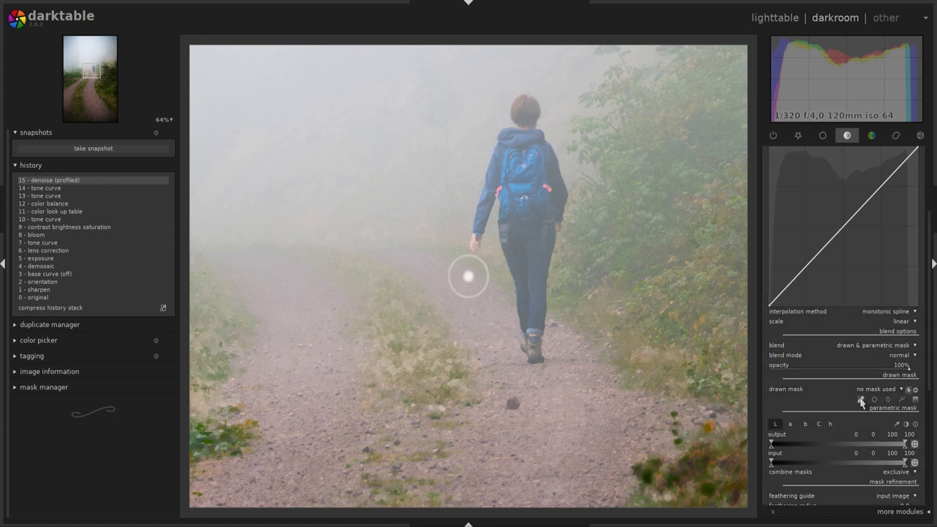
Outline the walking woman with a circle on her head and brush strokes over back, backpack and legs
{"action": "left_click", "coordinate": [524, 111]}
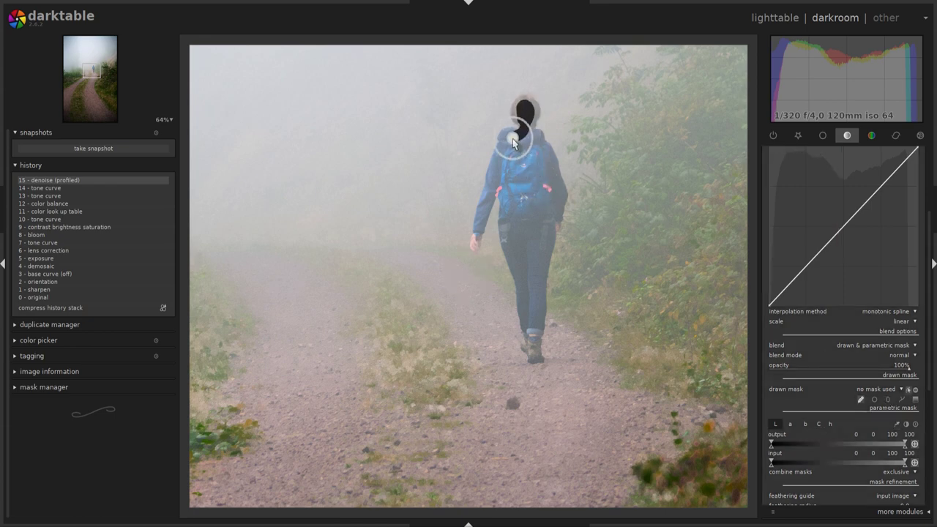
{"action": "mouse_move", "coordinate": [513, 143]}
{"action": "left_mouse_down"}
{"action": "mouse_move", "coordinate": [516, 214]}
{"action": "mouse_move", "coordinate": [527, 151]}
{"action": "mouse_move", "coordinate": [538, 203]}
{"action": "mouse_move", "coordinate": [535, 355]}
{"action": "mouse_move", "coordinate": [535, 336]}
{"action": "mouse_move", "coordinate": [525, 347]}
{"action": "mouse_move", "coordinate": [508, 151]}
{"action": "mouse_move", "coordinate": [480, 232]}
{"action": "mouse_move", "coordinate": [481, 215]}
{"action": "mouse_move", "coordinate": [527, 146]}
{"action": "mouse_move", "coordinate": [554, 210]}
{"action": "mouse_move", "coordinate": [550, 172]}
{"action": "left_mouse_up"}
{"action": "left_click", "coordinate": [860, 401]}
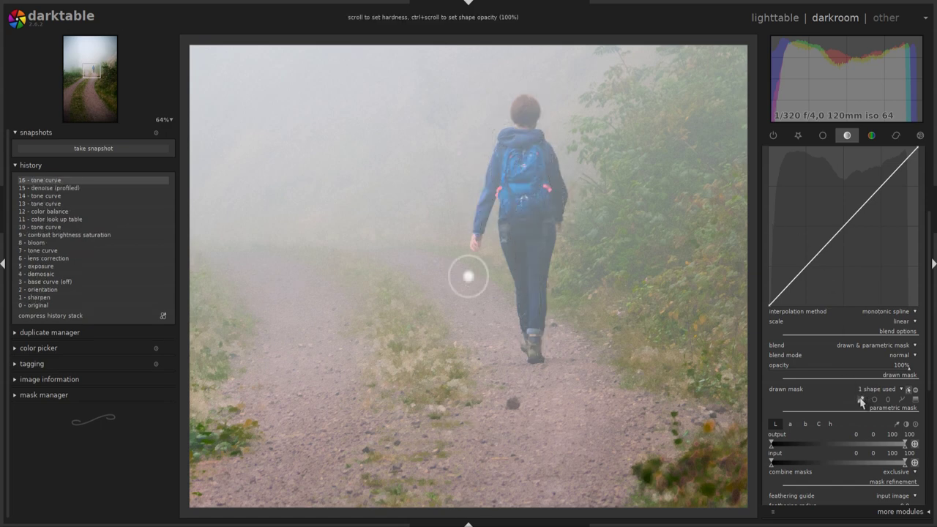
{"action": "scroll", "coordinate": [525, 221], "scroll_direction": "up", "scroll_amount": 2}
{"action": "scroll", "coordinate": [529, 224], "scroll_direction": "up", "scroll_amount": 1}
{"action": "scroll", "coordinate": [524, 205], "scroll_direction": "up", "scroll_amount": 2}
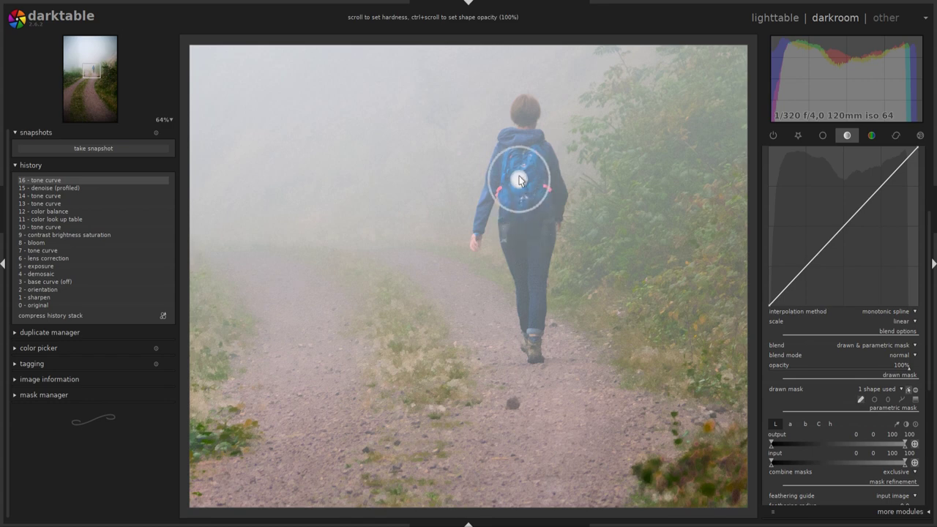
{"action": "left_click_drag", "start_coordinate": [522, 158], "coordinate": [531, 307]}
Set the mask feathering radius to 122.4 and mask contrast to 0.36
{"action": "scroll", "coordinate": [841, 315], "scroll_direction": "down", "scroll_amount": 2}
{"action": "scroll", "coordinate": [842, 315], "scroll_direction": "down", "scroll_amount": 3}
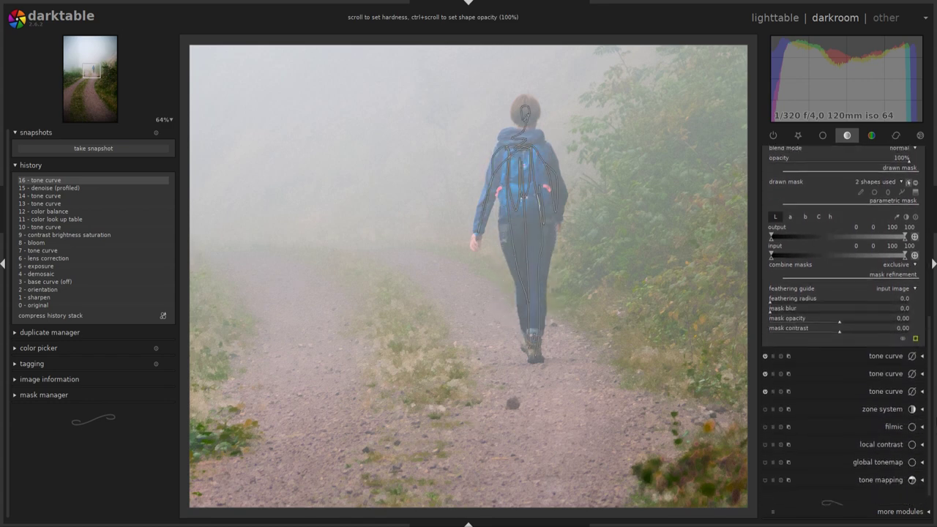
{"action": "scroll", "coordinate": [924, 328], "scroll_direction": "down", "scroll_amount": 1}
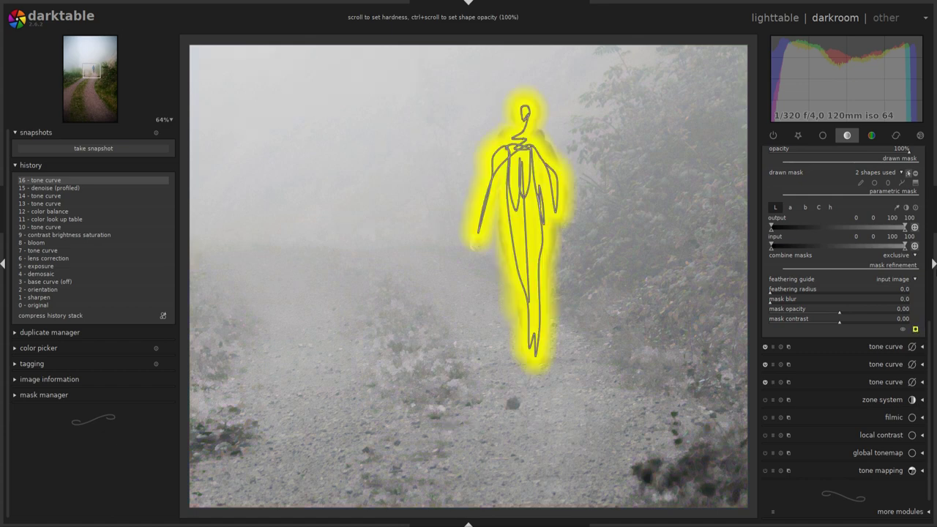
{"action": "left_click_drag", "start_coordinate": [771, 293], "coordinate": [864, 290]}
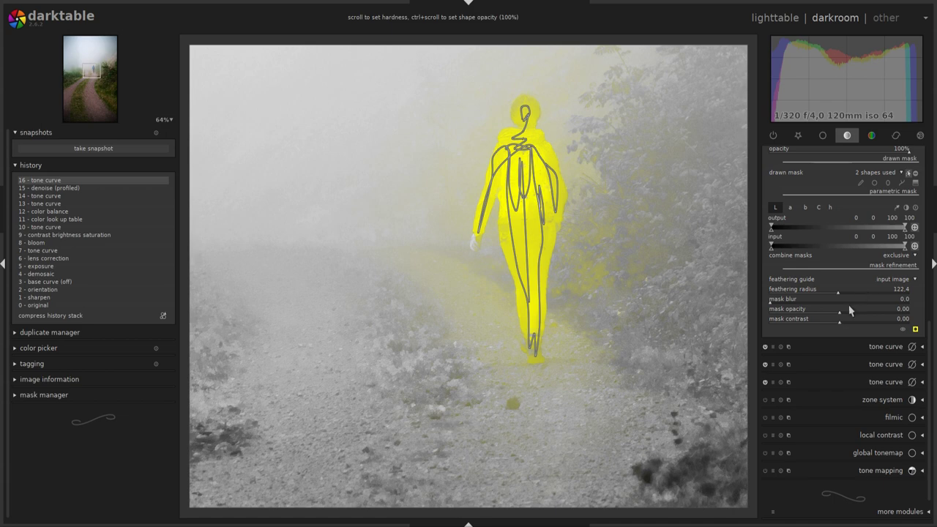
{"action": "left_click_drag", "start_coordinate": [839, 323], "coordinate": [863, 323]}
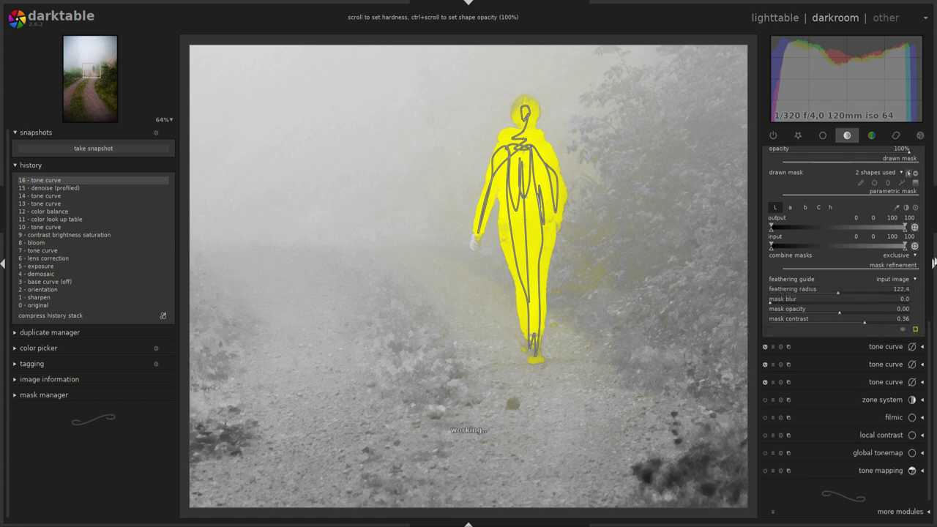
{"action": "scroll", "coordinate": [842, 315], "scroll_direction": "up", "scroll_amount": 4}
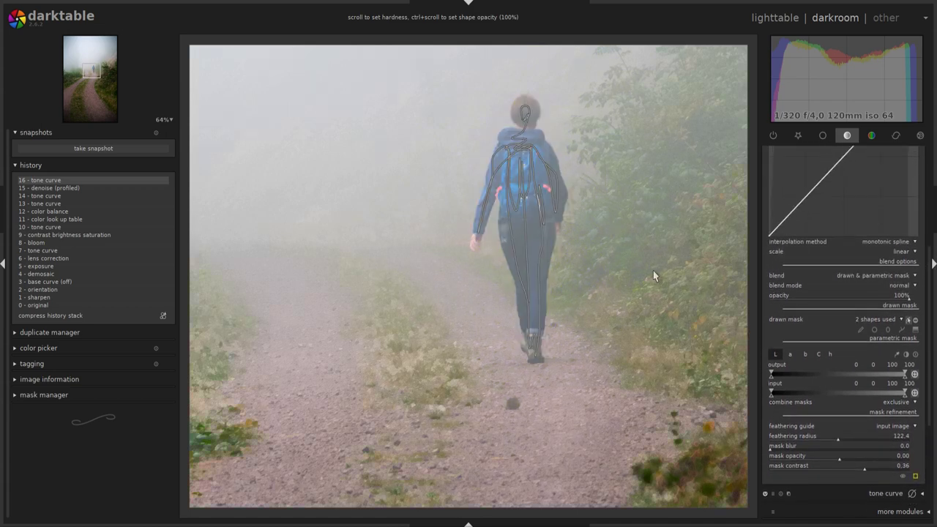
{"action": "scroll", "coordinate": [654, 268], "scroll_direction": "down", "scroll_amount": 1}
{"action": "scroll", "coordinate": [656, 266], "scroll_direction": "down", "scroll_amount": 1}
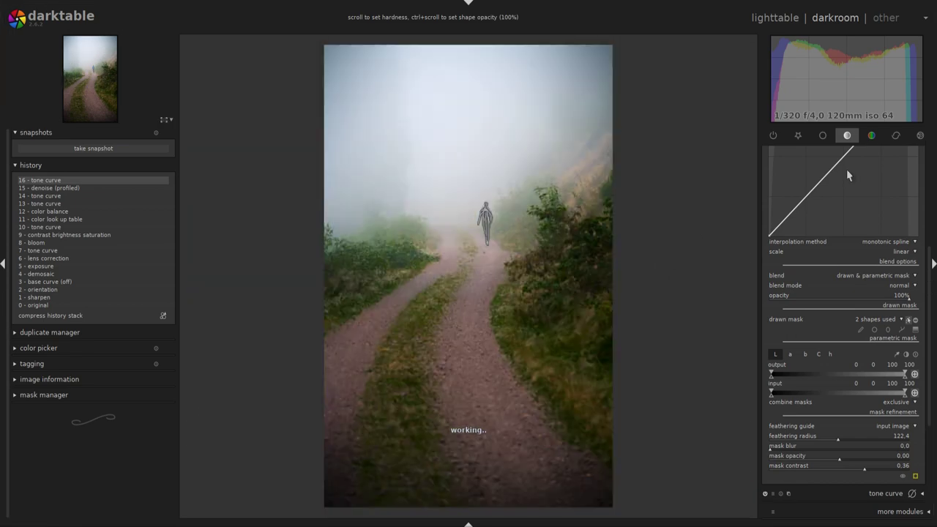
Add a shadow point to the masked tone curve and pull it down to darken the figure
{"action": "left_click", "coordinate": [908, 320]}
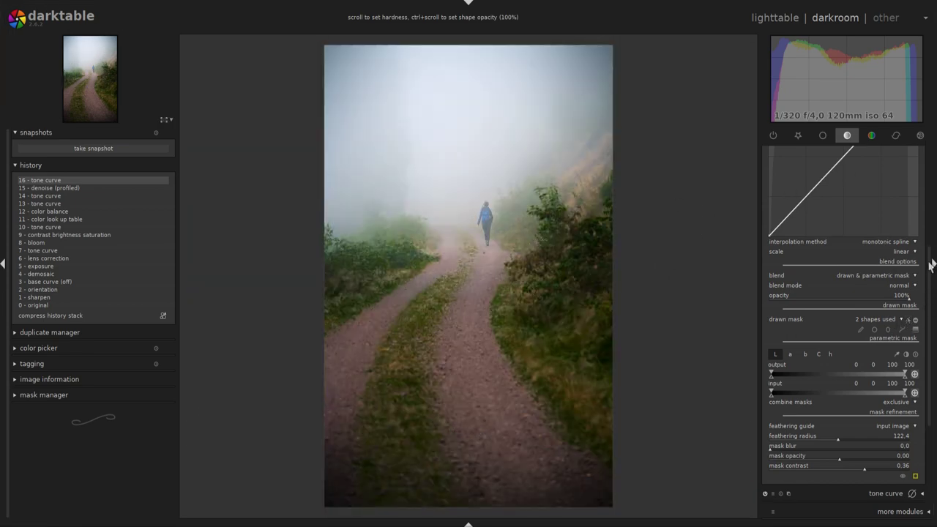
{"action": "scroll", "coordinate": [908, 271], "scroll_direction": "up", "scroll_amount": 4}
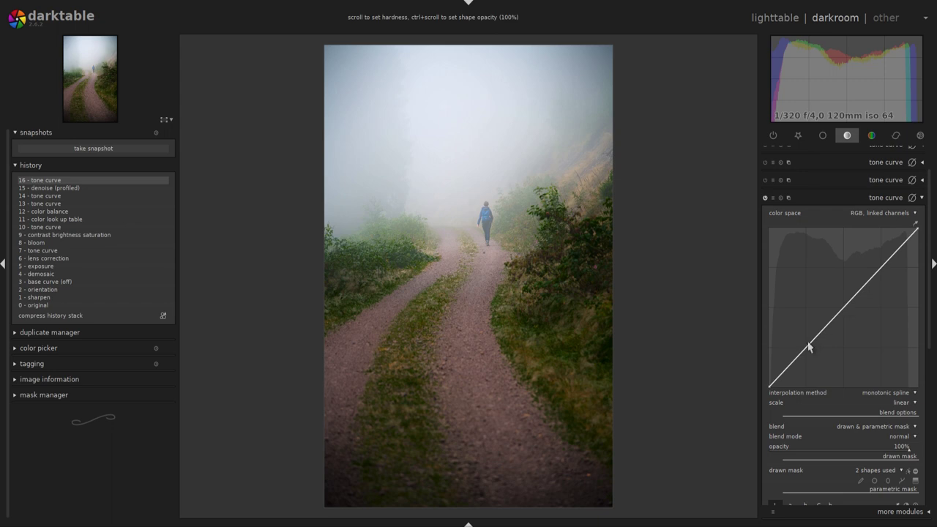
{"action": "left_click_drag", "start_coordinate": [790, 369], "coordinate": [796, 374]}
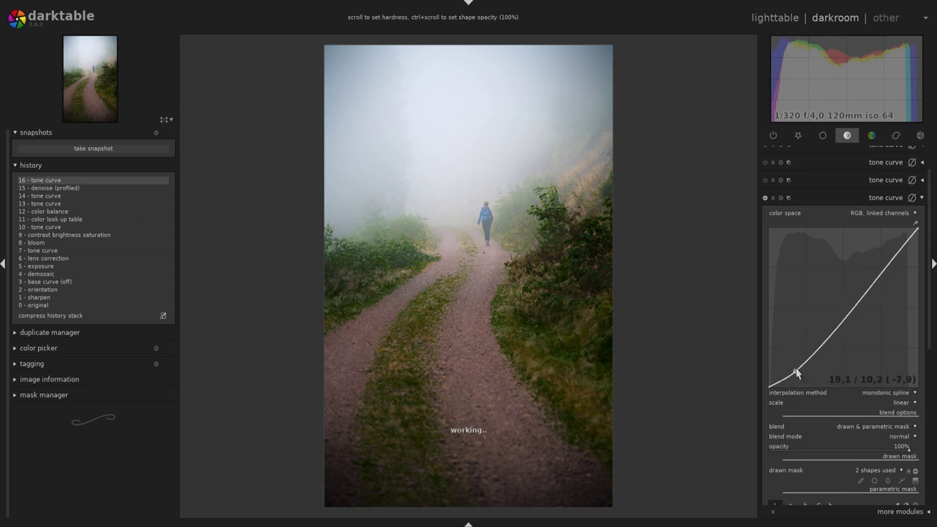
{"action": "left_click_drag", "start_coordinate": [795, 374], "coordinate": [816, 364]}
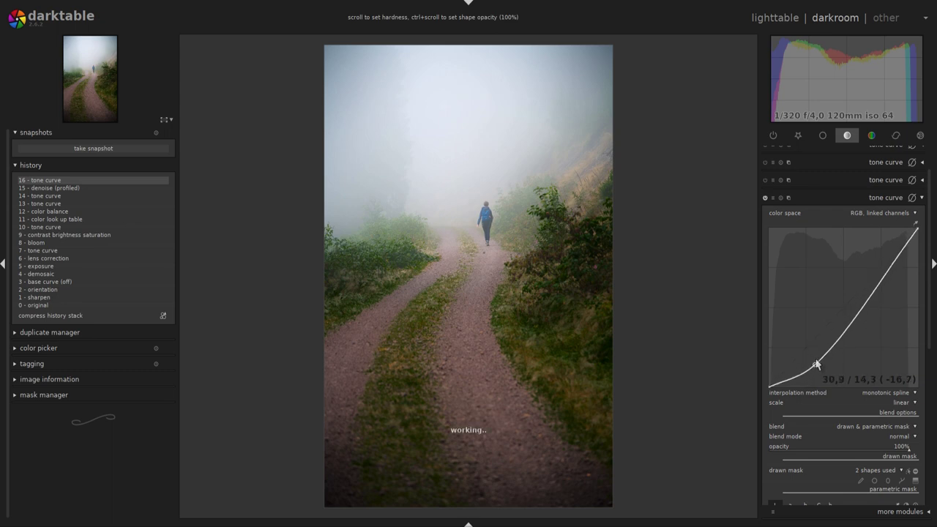
{"action": "left_click_drag", "start_coordinate": [816, 363], "coordinate": [820, 366]}
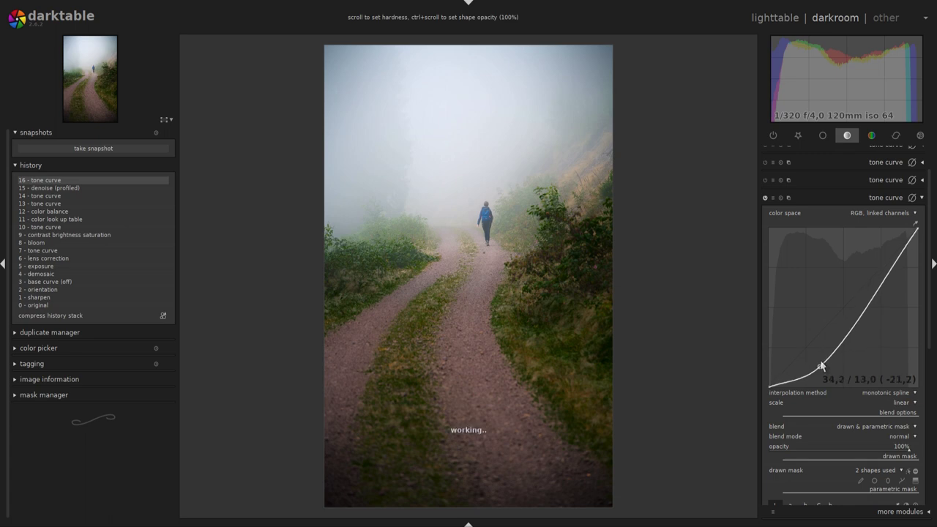
{"action": "left_click_drag", "start_coordinate": [820, 366], "coordinate": [823, 367]}
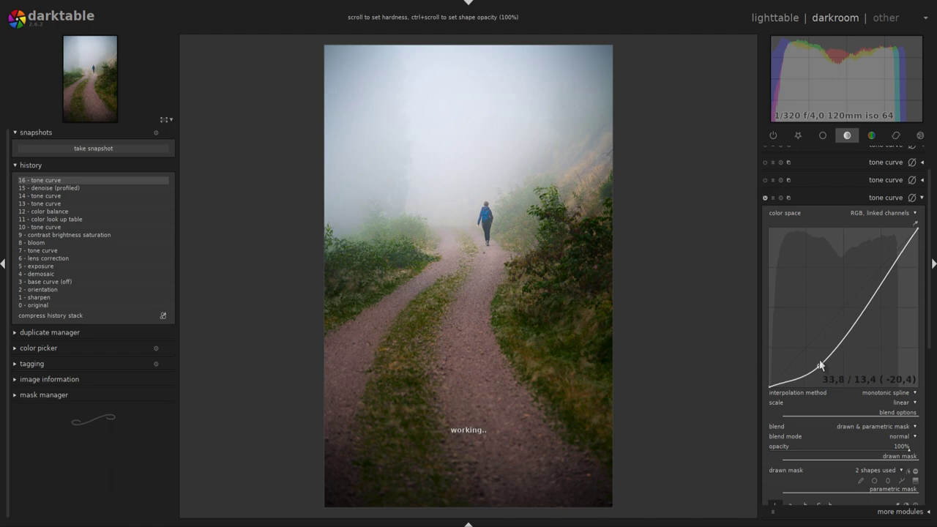
{"action": "left_click", "coordinate": [924, 199]}
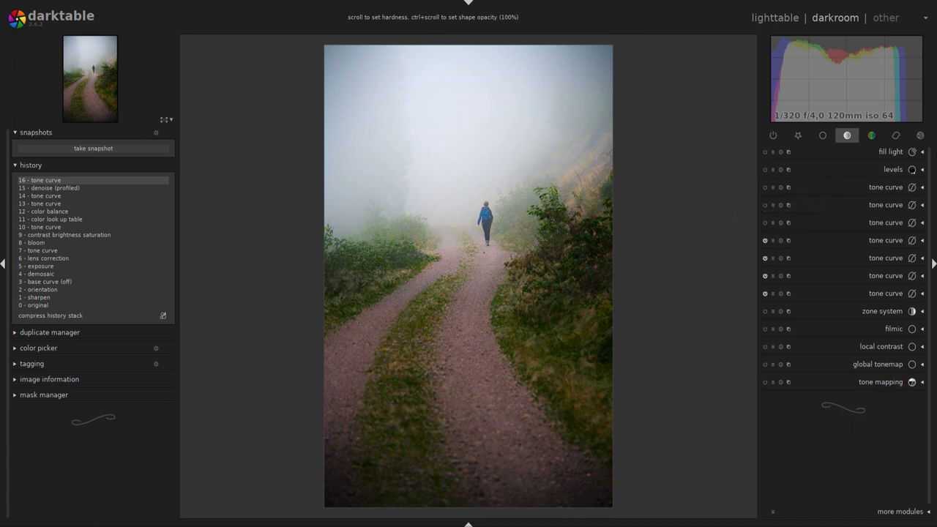
Enable the monochrome module to turn the photo black and white
{"action": "left_click", "coordinate": [873, 136]}
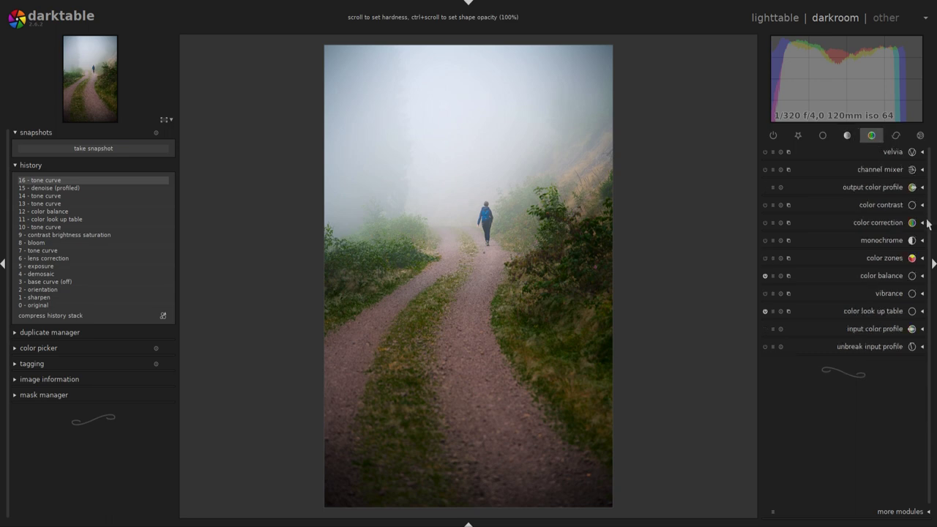
{"action": "left_click", "coordinate": [921, 243]}
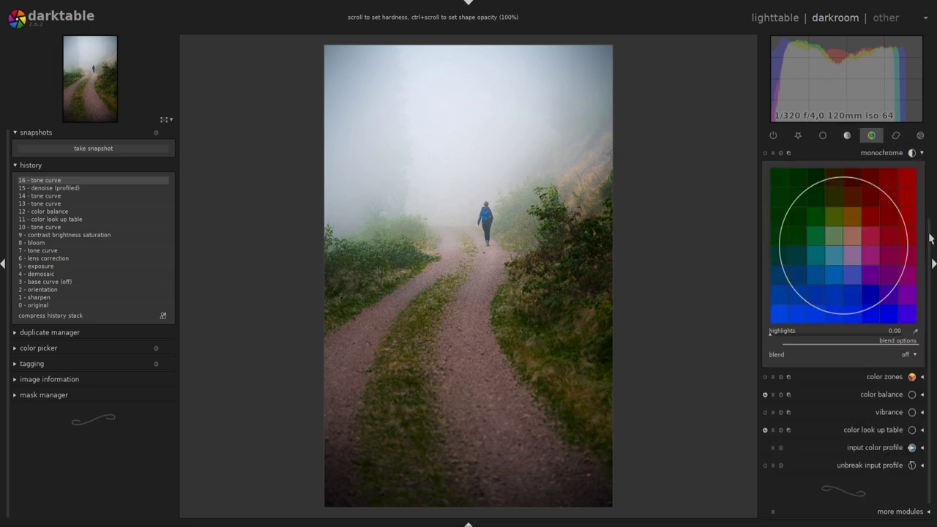
{"action": "left_click", "coordinate": [844, 247]}
{"action": "scroll", "coordinate": [845, 248], "scroll_direction": "down", "scroll_amount": 4}
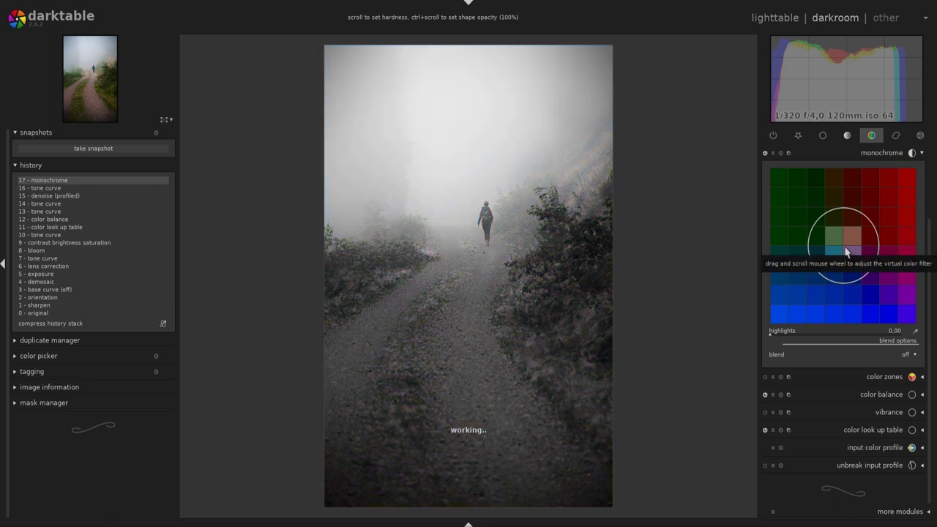
Try blue, magenta, pink, teal and red virtual filter positions, settling on orange
{"action": "left_click_drag", "start_coordinate": [846, 243], "coordinate": [853, 263]}
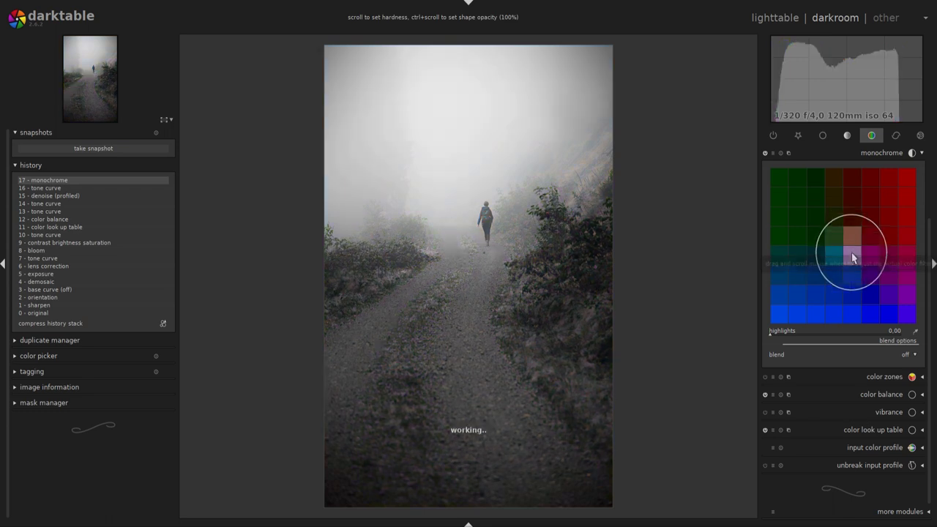
{"action": "scroll", "coordinate": [852, 263], "scroll_direction": "down", "scroll_amount": 2}
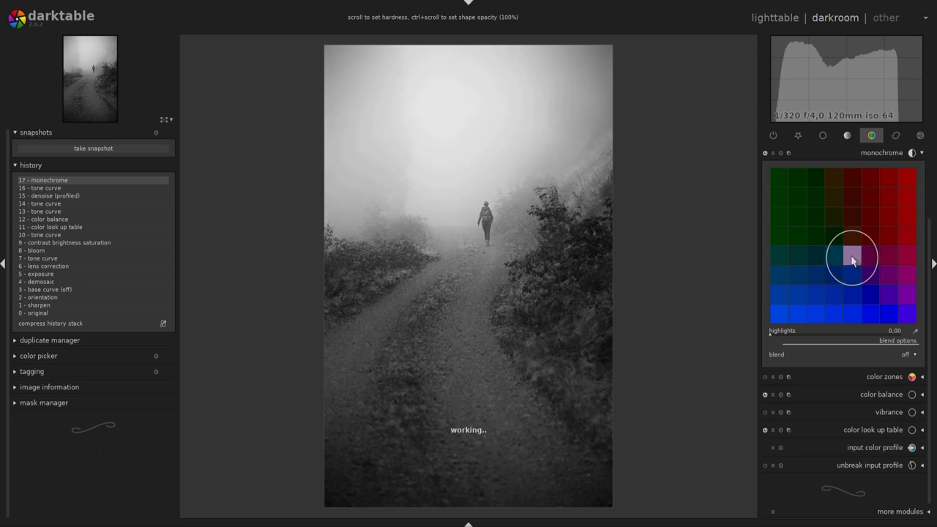
{"action": "mouse_move", "coordinate": [854, 261]}
{"action": "left_mouse_down"}
{"action": "mouse_move", "coordinate": [855, 276]}
{"action": "mouse_move", "coordinate": [834, 282]}
{"action": "left_mouse_up"}
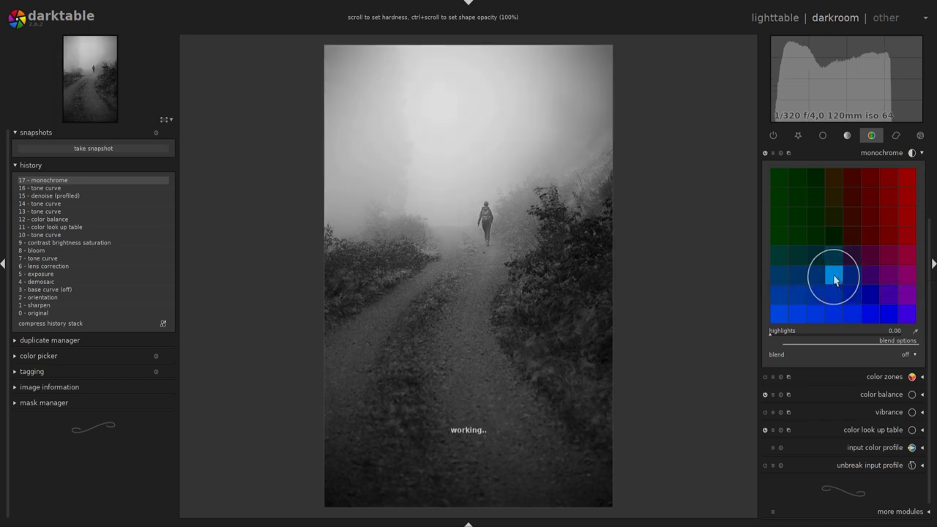
{"action": "left_click_drag", "start_coordinate": [834, 281], "coordinate": [890, 282]}
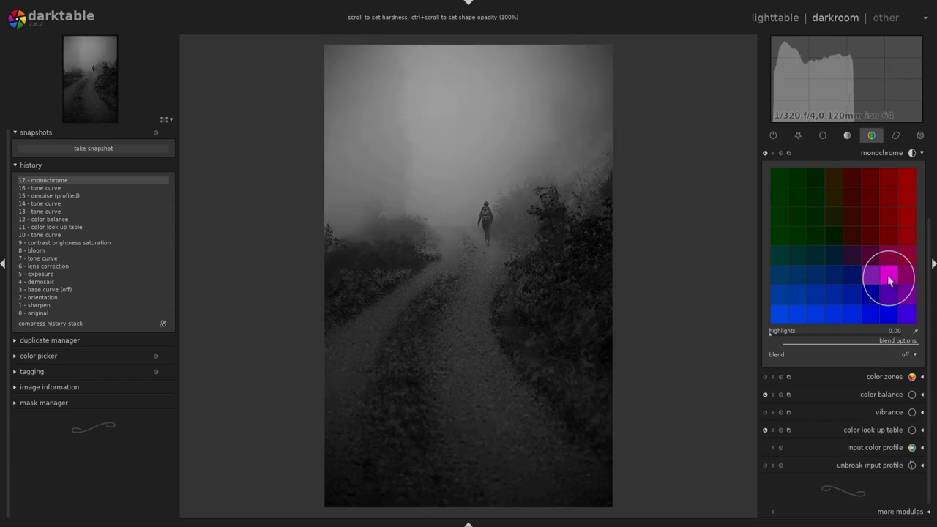
{"action": "left_click_drag", "start_coordinate": [889, 279], "coordinate": [869, 262]}
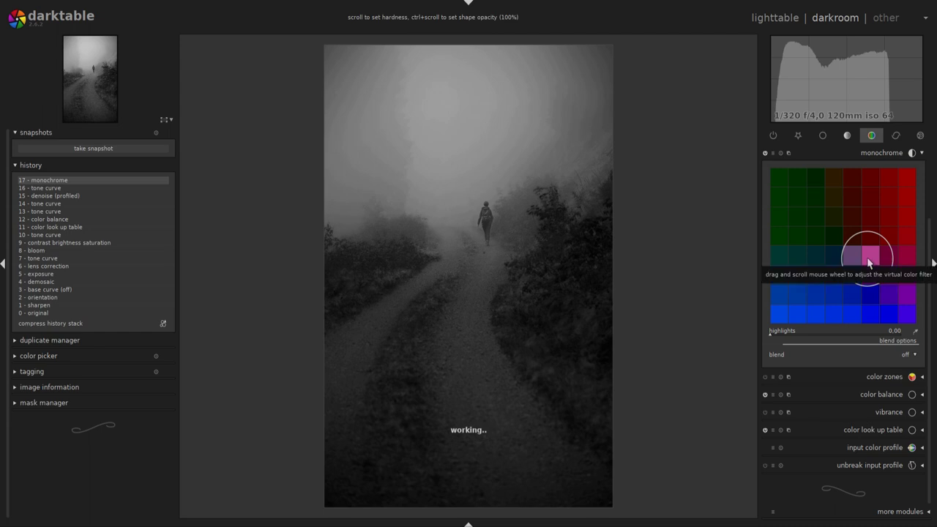
{"action": "left_click_drag", "start_coordinate": [867, 257], "coordinate": [835, 258]}
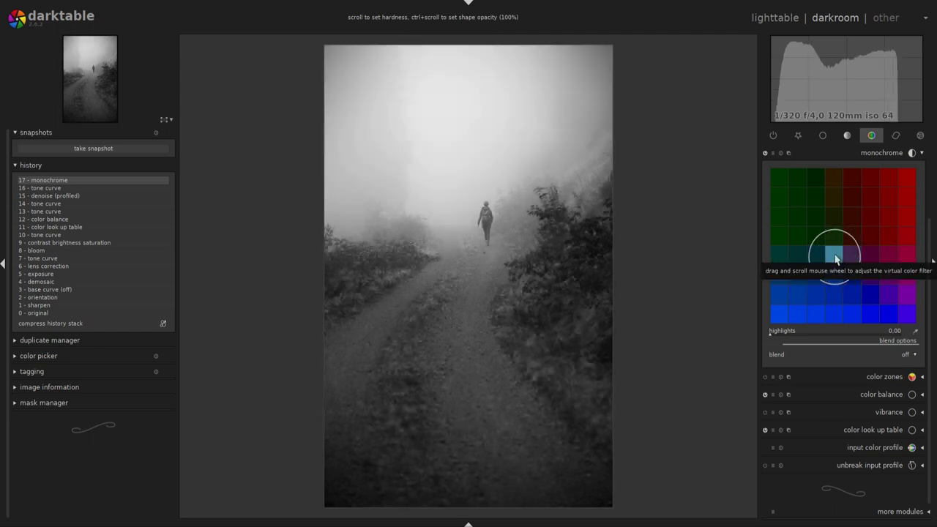
{"action": "left_click_drag", "start_coordinate": [835, 258], "coordinate": [869, 260]}
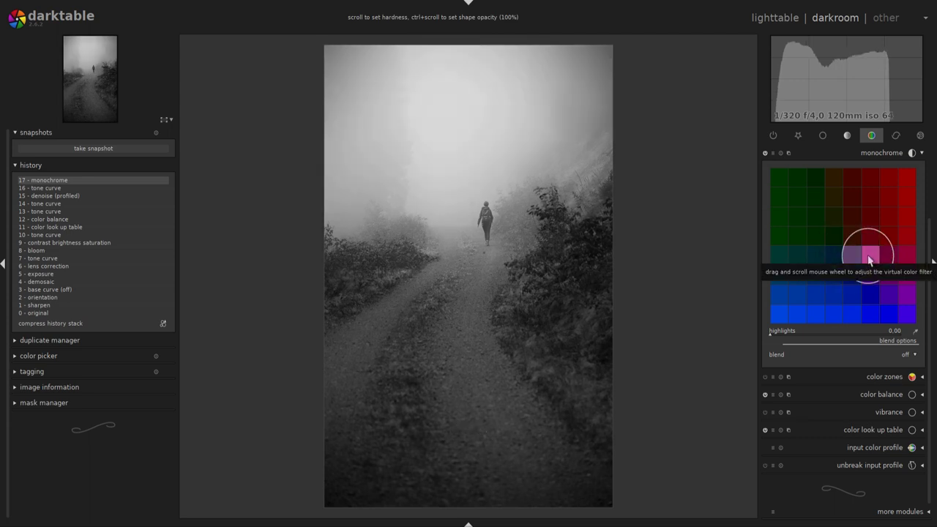
{"action": "left_click_drag", "start_coordinate": [870, 260], "coordinate": [887, 254]}
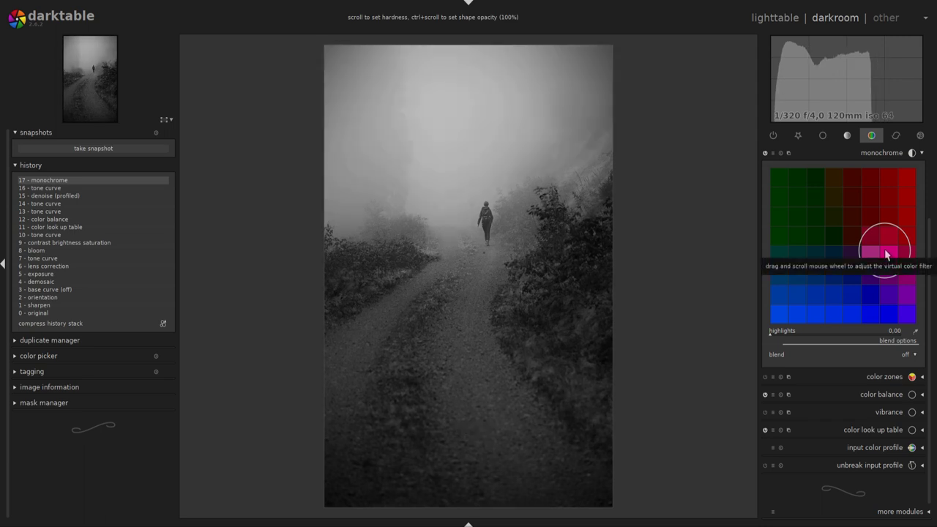
{"action": "left_click_drag", "start_coordinate": [887, 254], "coordinate": [869, 254]}
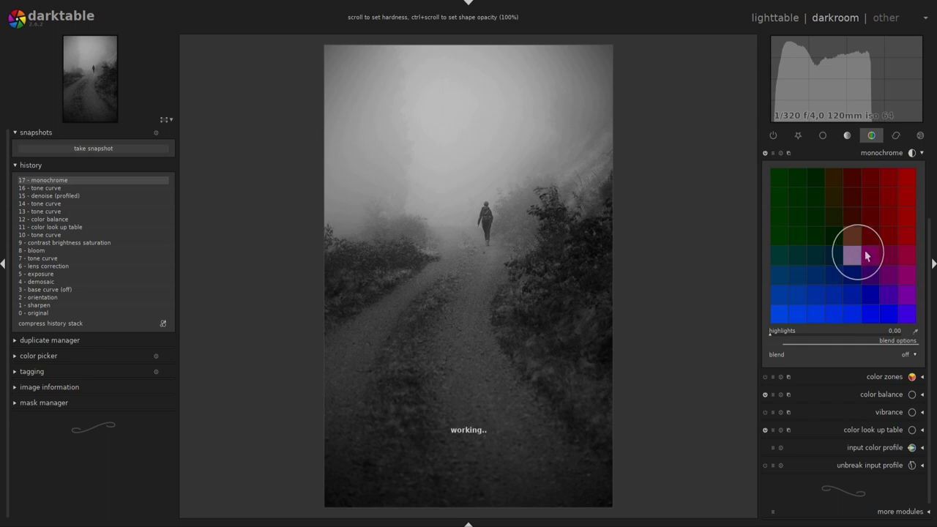
{"action": "left_click_drag", "start_coordinate": [870, 254], "coordinate": [870, 235]}
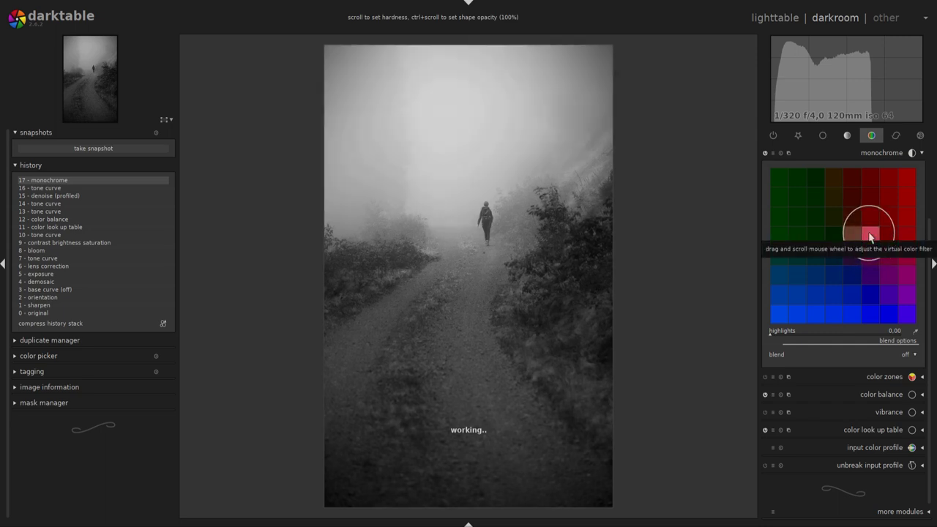
{"action": "left_click_drag", "start_coordinate": [869, 236], "coordinate": [890, 238]}
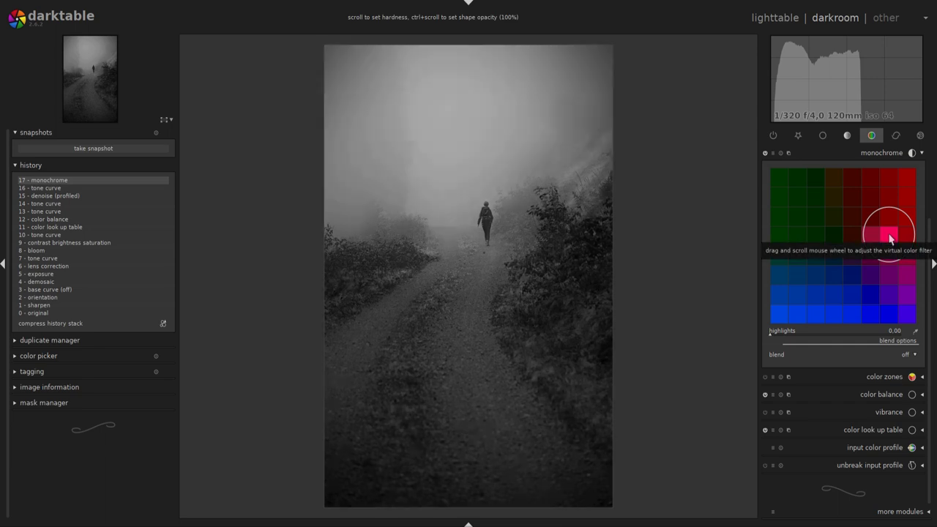
{"action": "left_click_drag", "start_coordinate": [889, 238], "coordinate": [854, 217]}
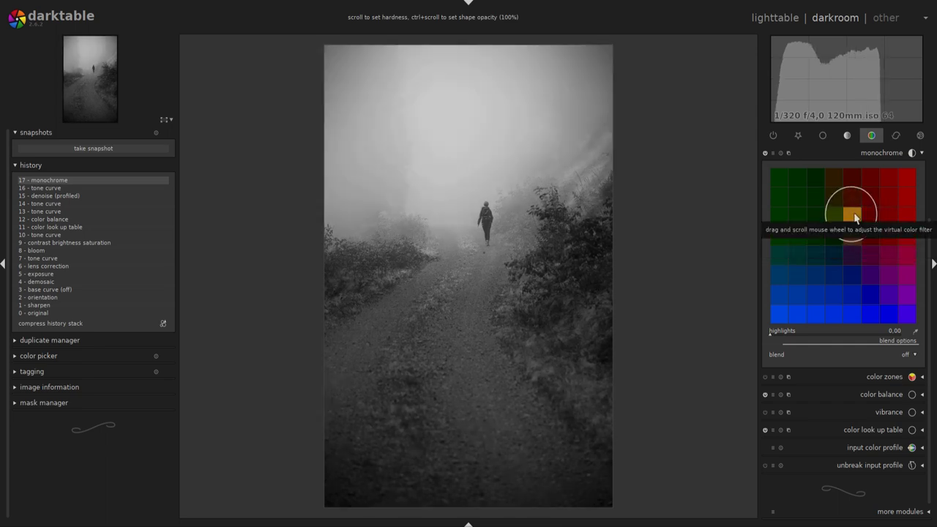
Compare green, red, pink and magenta monochrome filters, ending on a darker magenta-red setting
{"action": "left_click_drag", "start_coordinate": [854, 216], "coordinate": [799, 219]}
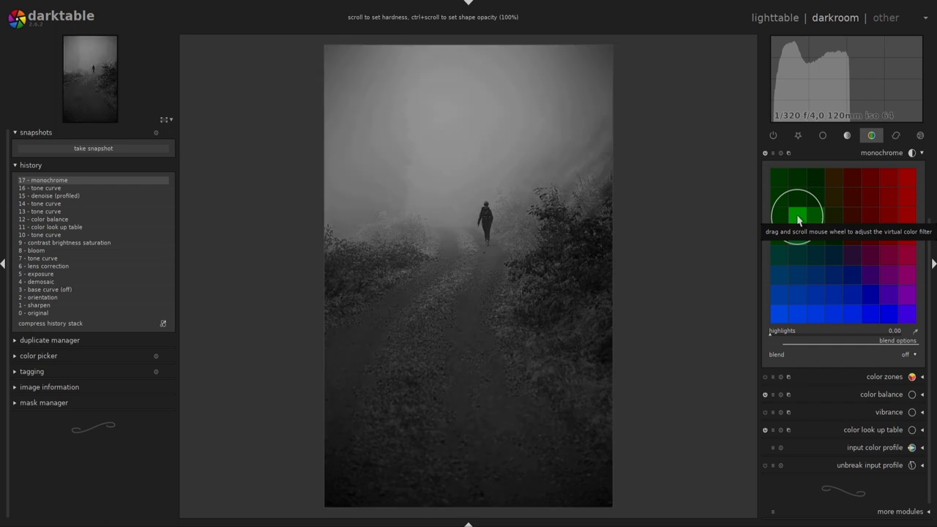
{"action": "left_click_drag", "start_coordinate": [798, 220], "coordinate": [908, 224]}
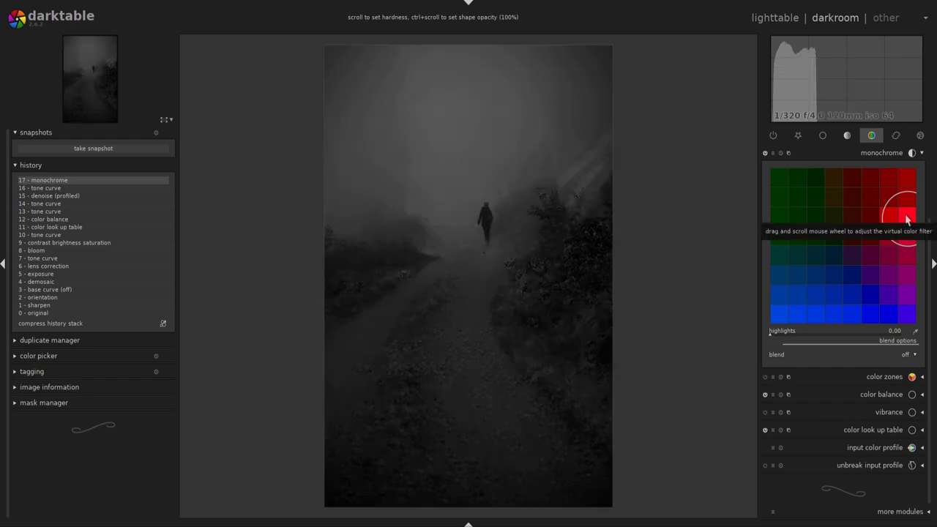
{"action": "left_click_drag", "start_coordinate": [907, 218], "coordinate": [908, 240]}
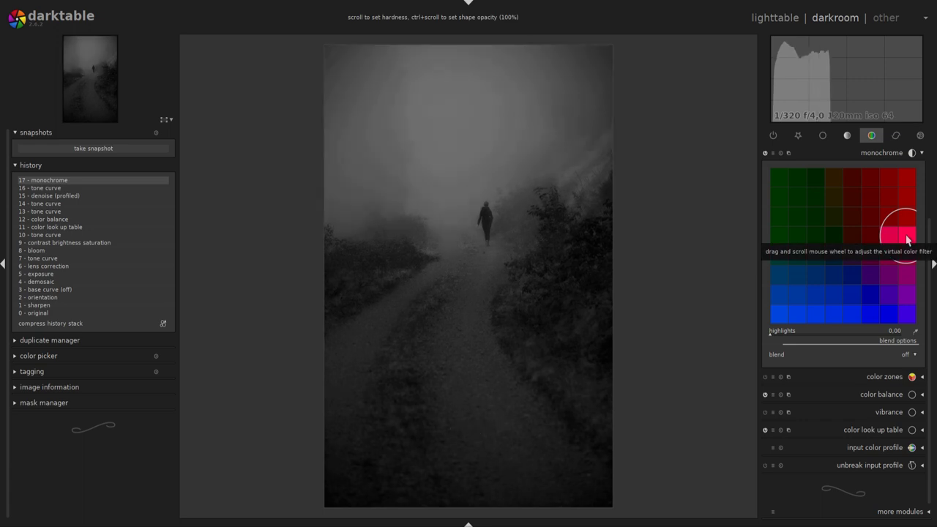
{"action": "left_click_drag", "start_coordinate": [907, 239], "coordinate": [907, 202]}
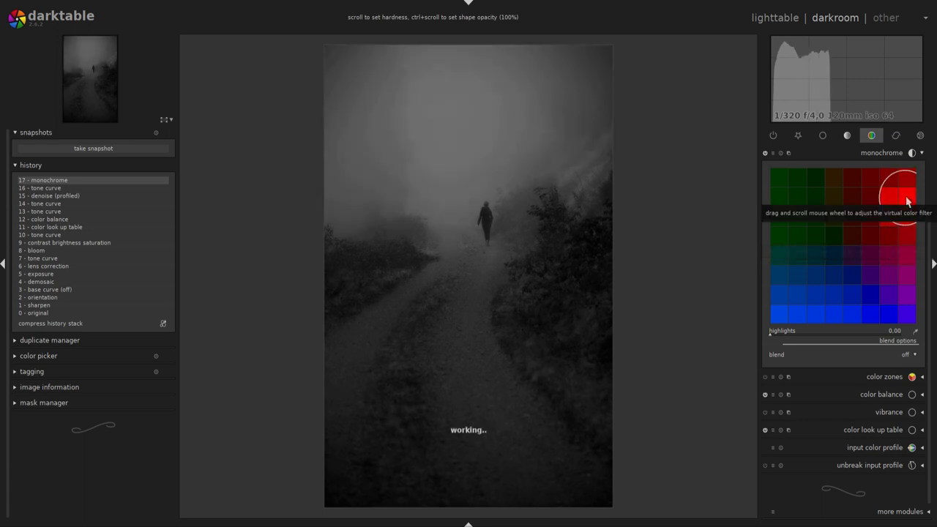
{"action": "left_click_drag", "start_coordinate": [907, 201], "coordinate": [908, 240]}
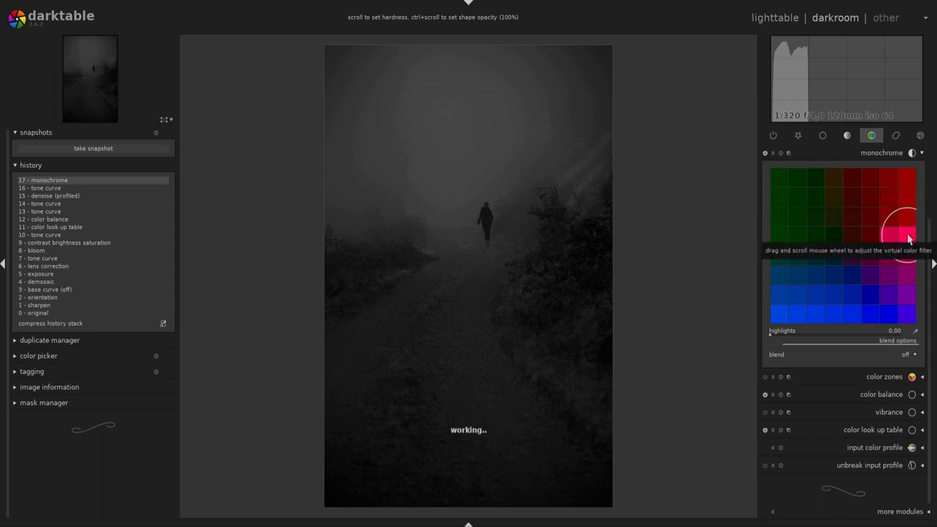
{"action": "left_click_drag", "start_coordinate": [908, 239], "coordinate": [911, 259]}
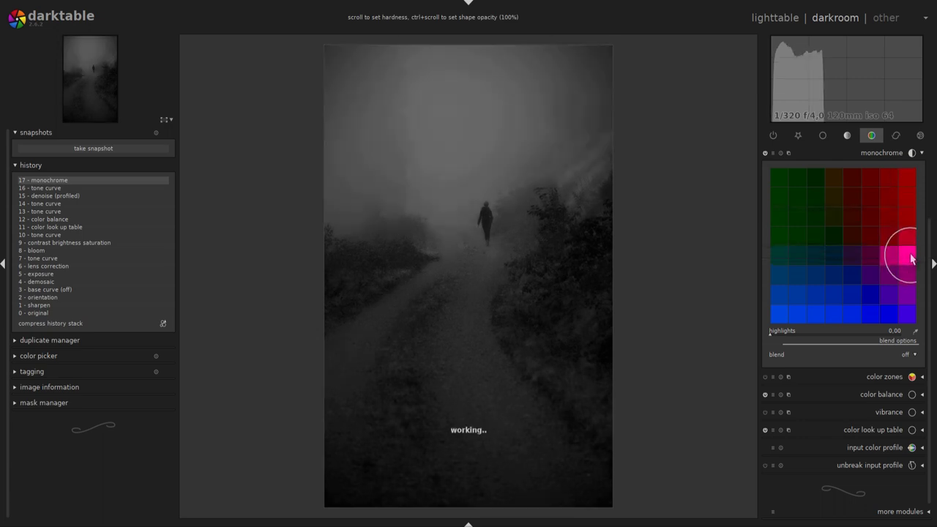
{"action": "left_click", "coordinate": [910, 257]}
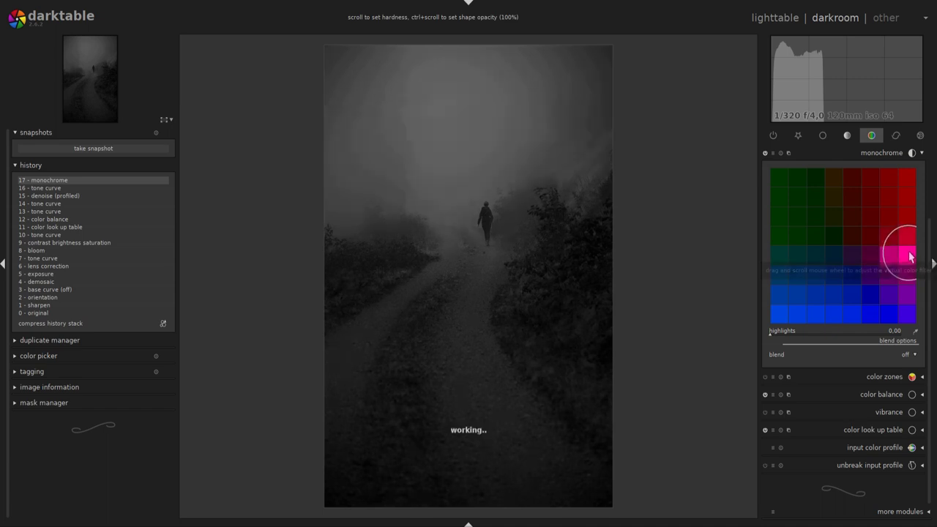
{"action": "mouse_move", "coordinate": [910, 256]}
{"action": "left_mouse_down"}
{"action": "mouse_move", "coordinate": [911, 276]}
{"action": "mouse_move", "coordinate": [911, 258]}
{"action": "left_mouse_up"}
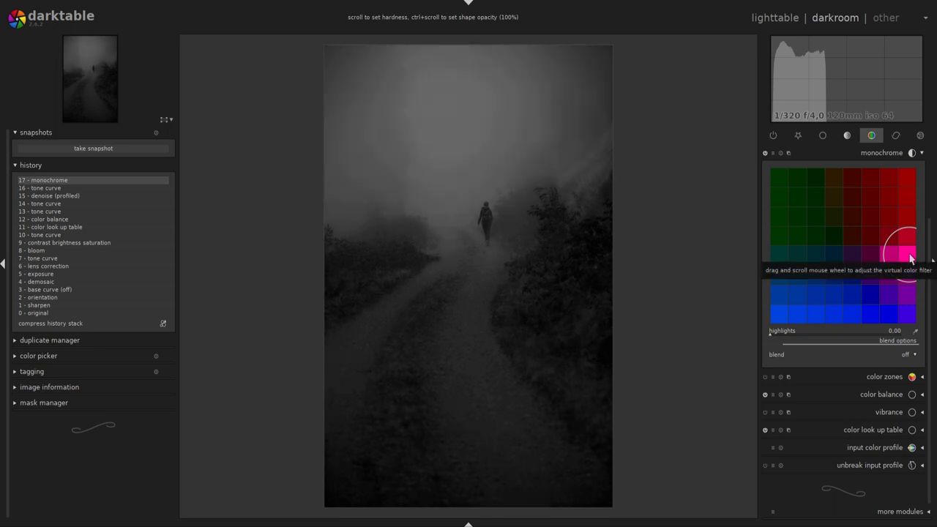
{"action": "left_click_drag", "start_coordinate": [910, 258], "coordinate": [911, 241]}
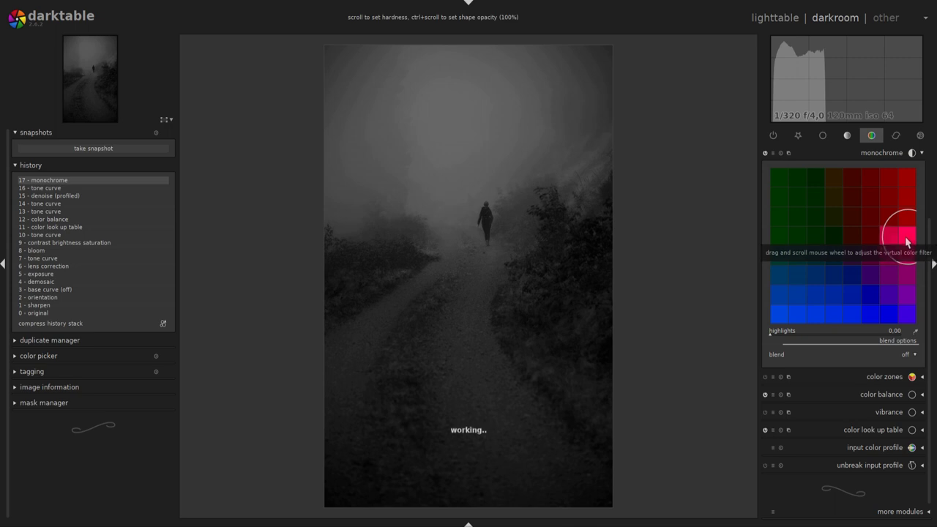
{"action": "mouse_move", "coordinate": [909, 242]}
{"action": "left_mouse_down"}
{"action": "mouse_move", "coordinate": [888, 244]}
{"action": "mouse_move", "coordinate": [890, 260]}
{"action": "left_mouse_up"}
{"action": "scroll", "coordinate": [891, 260], "scroll_direction": "down", "scroll_amount": 2}
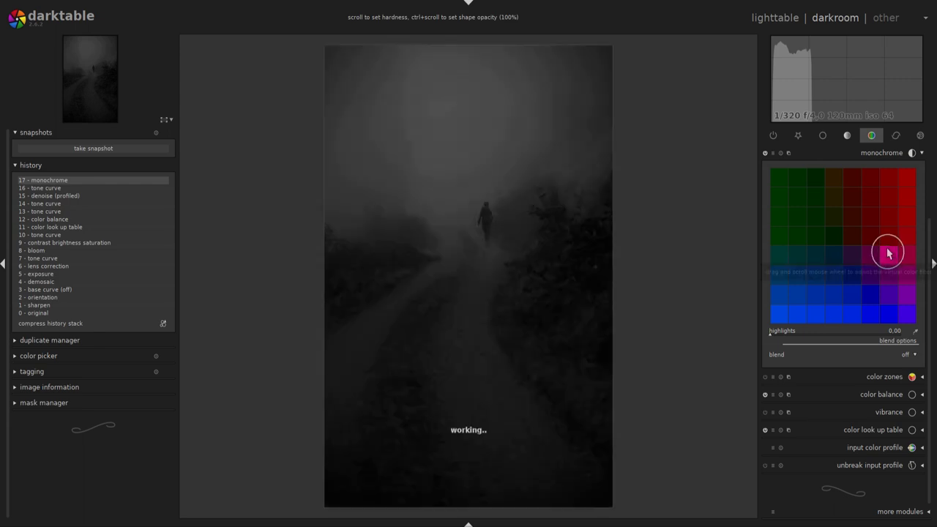
{"action": "left_click_drag", "start_coordinate": [890, 260], "coordinate": [868, 258]}
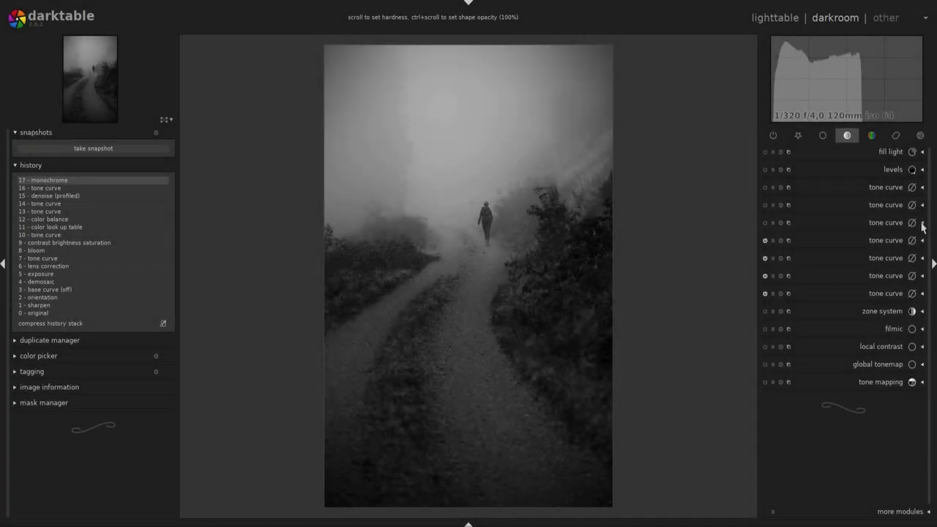
Raise a tone curve's midtone point and add a shadow anchor to brighten the fog
{"action": "left_click", "coordinate": [922, 222]}
{"action": "left_click_drag", "start_coordinate": [876, 228], "coordinate": [872, 214]}
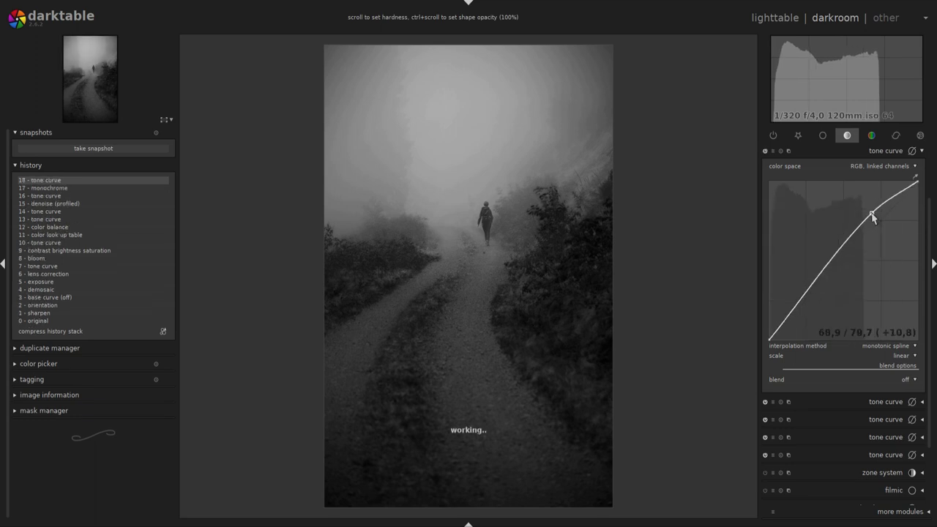
{"action": "left_click_drag", "start_coordinate": [871, 214], "coordinate": [870, 215]}
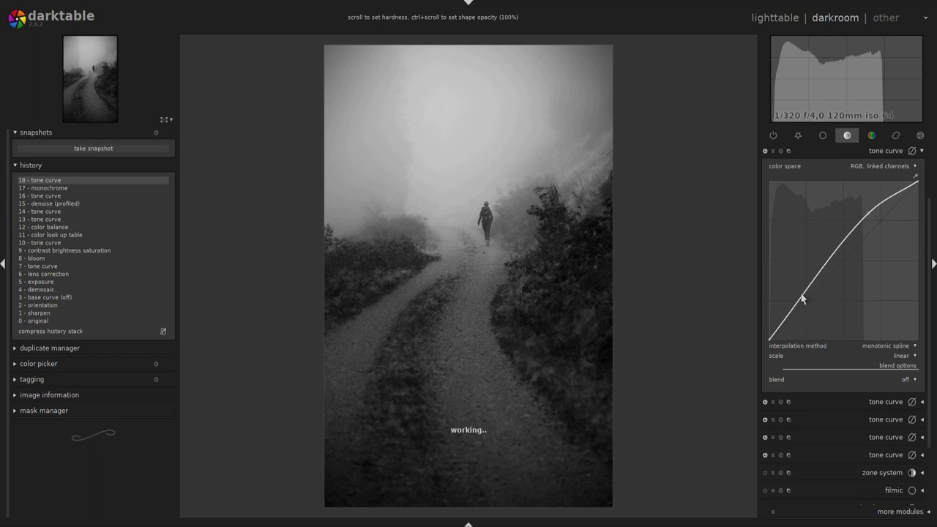
{"action": "left_click", "coordinate": [777, 335]}
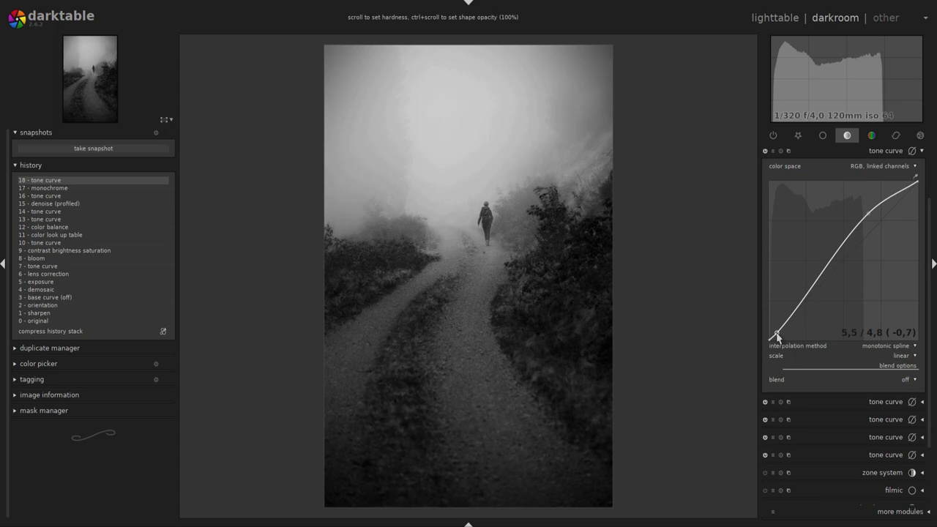
{"action": "left_click_drag", "start_coordinate": [872, 216], "coordinate": [842, 247]}
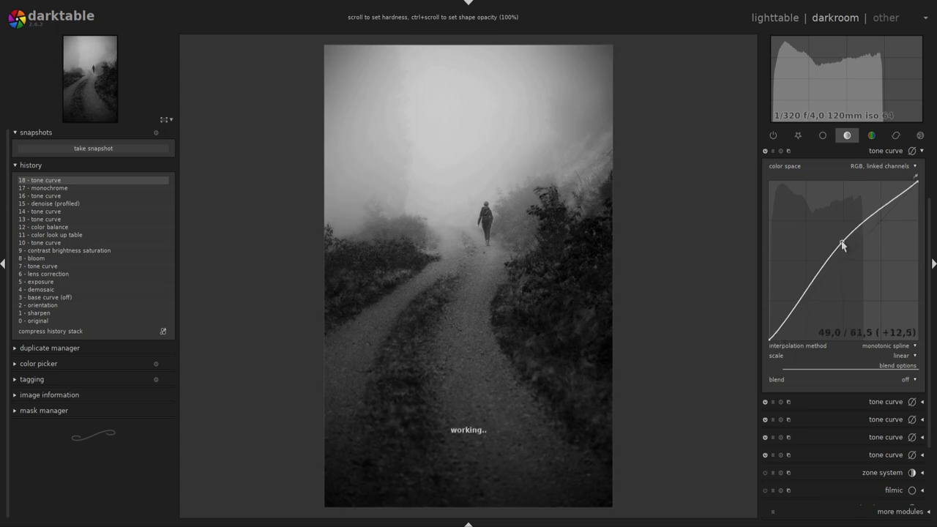
{"action": "left_click_drag", "start_coordinate": [841, 246], "coordinate": [840, 243]}
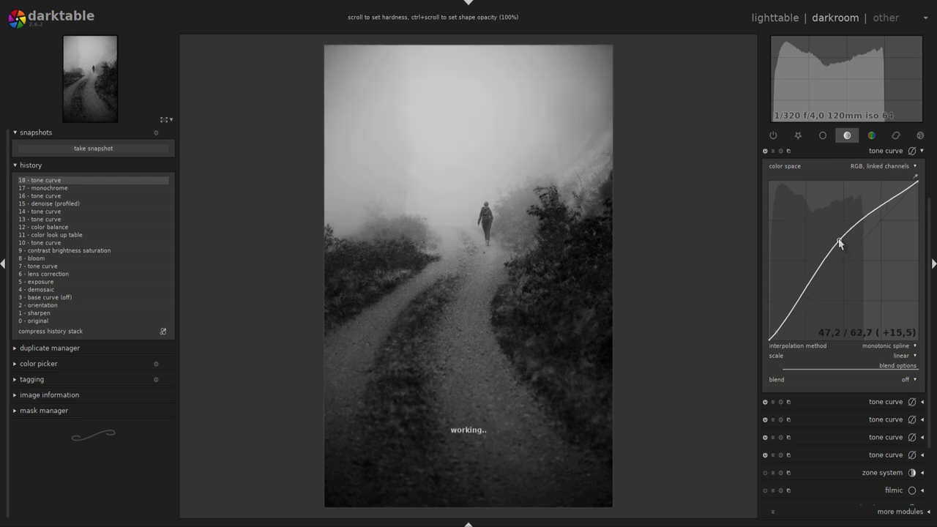
{"action": "left_click", "coordinate": [921, 151]}
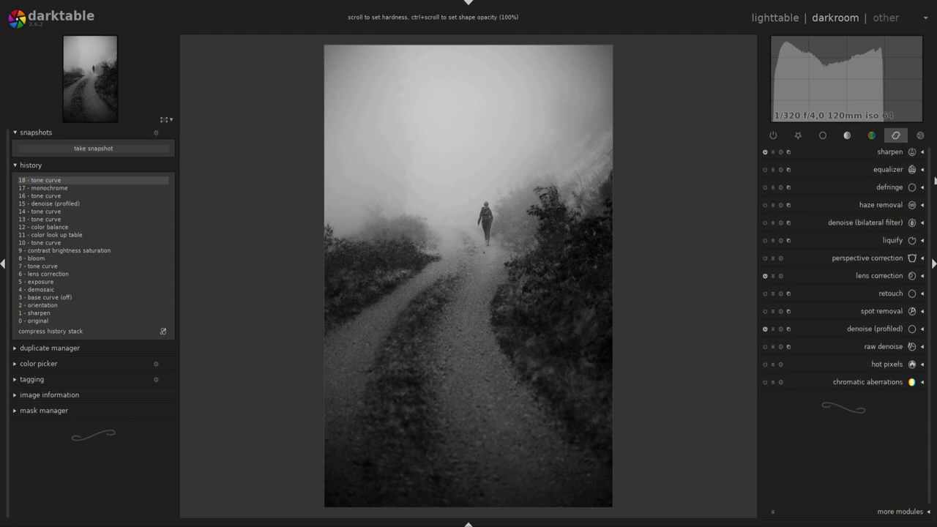
Lower the equalizer luma curve, compare lower mix values and on/off, ending at mix 1.000
{"action": "left_click", "coordinate": [922, 170]}
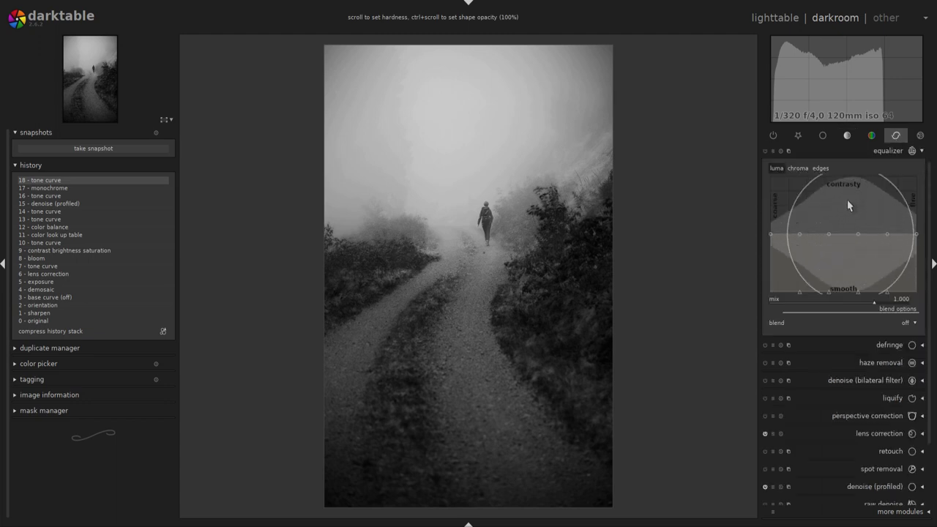
{"action": "mouse_move", "coordinate": [847, 207]}
{"action": "left_mouse_down"}
{"action": "mouse_move", "coordinate": [843, 217]}
{"action": "mouse_move", "coordinate": [842, 206]}
{"action": "left_mouse_up"}
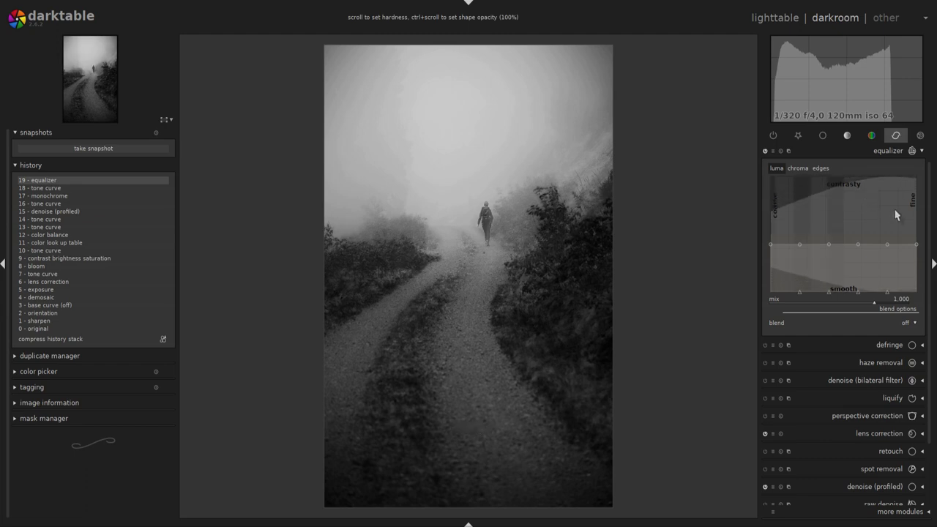
{"action": "left_click_drag", "start_coordinate": [875, 307], "coordinate": [859, 307]}
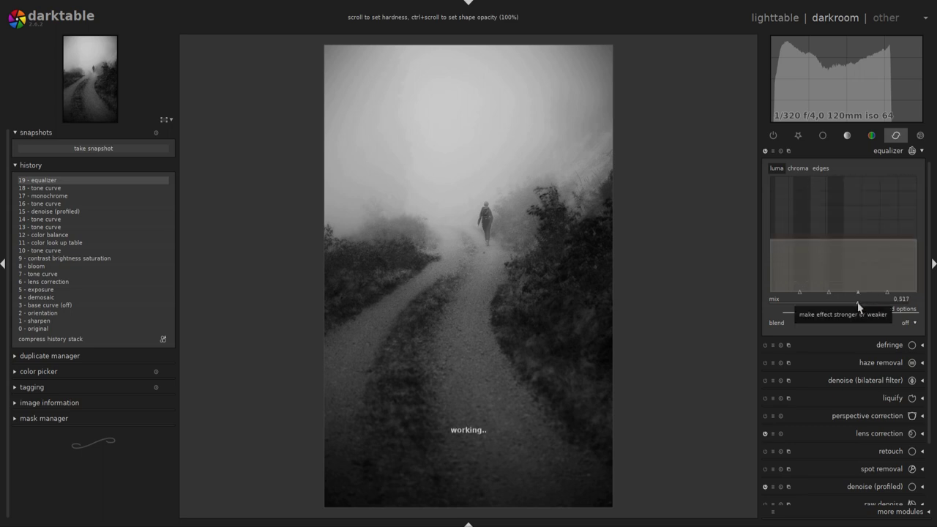
{"action": "left_click_drag", "start_coordinate": [859, 306], "coordinate": [841, 307]}
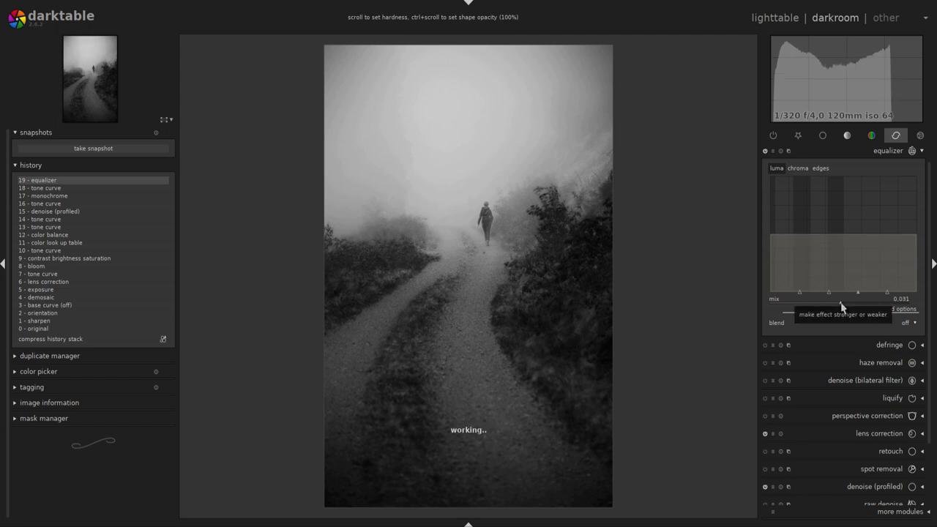
{"action": "left_click", "coordinate": [765, 150]}
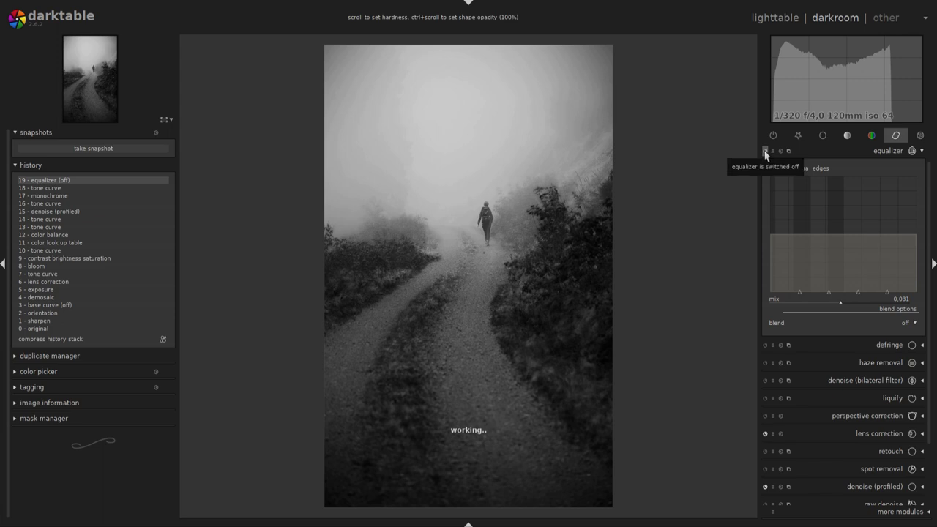
{"action": "left_click", "coordinate": [765, 150]}
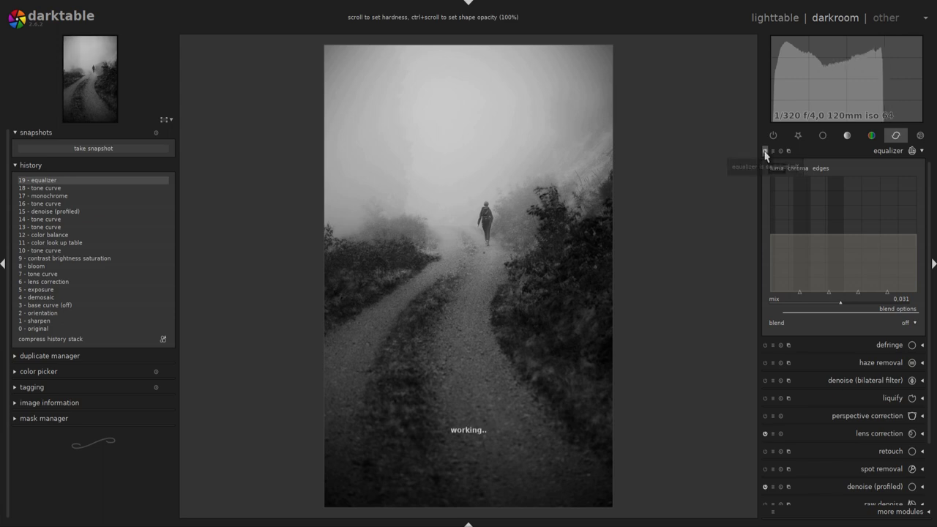
{"action": "left_click", "coordinate": [846, 301]}
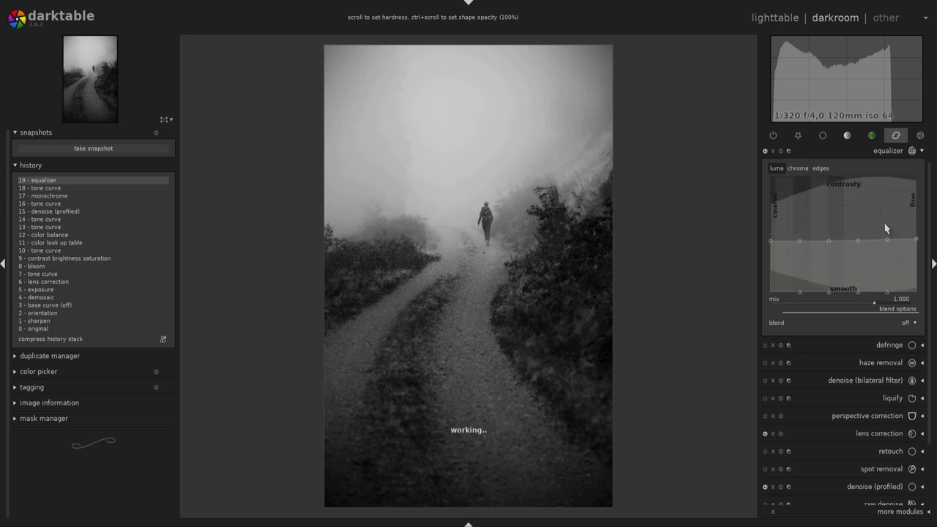
Slope the equalizer luma curve up toward fine detail, adjusting both coarse and fine ends
{"action": "left_click_drag", "start_coordinate": [910, 218], "coordinate": [911, 211]}
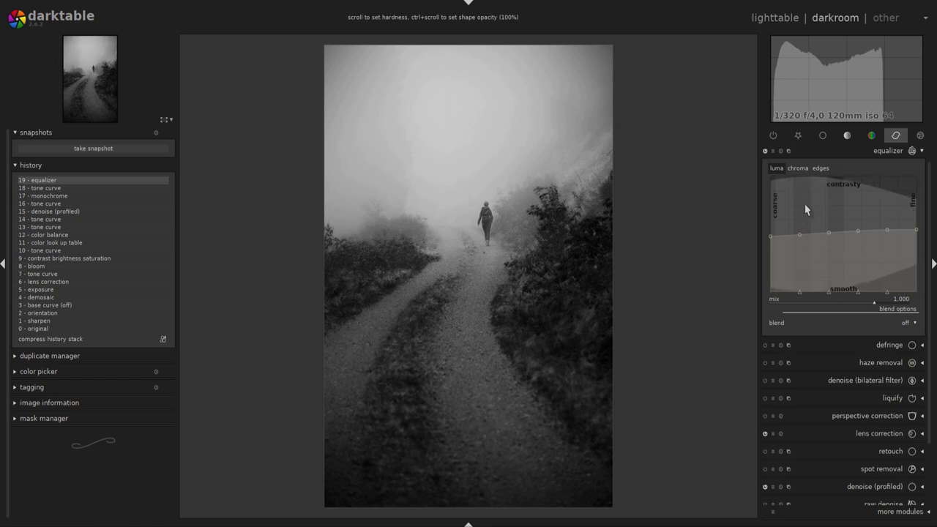
{"action": "scroll", "coordinate": [797, 208], "scroll_direction": "down", "scroll_amount": 5}
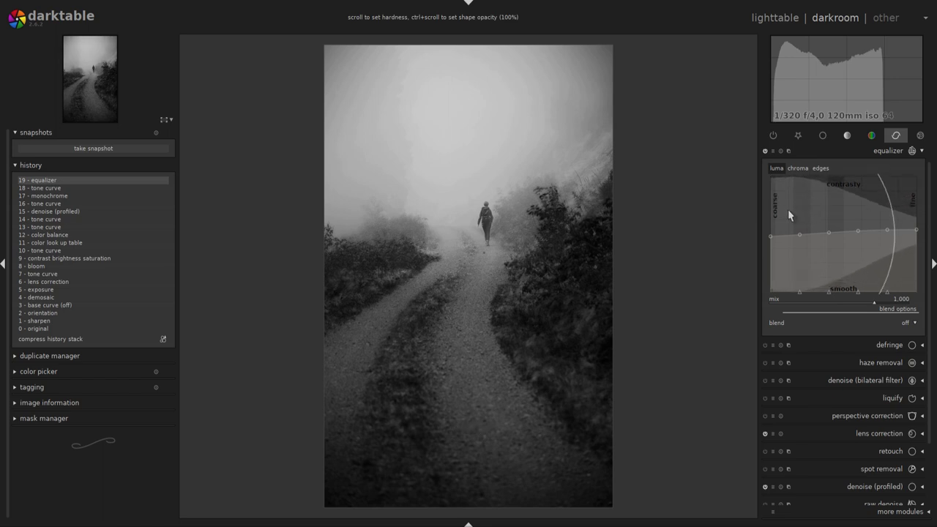
{"action": "left_click_drag", "start_coordinate": [792, 210], "coordinate": [767, 218]}
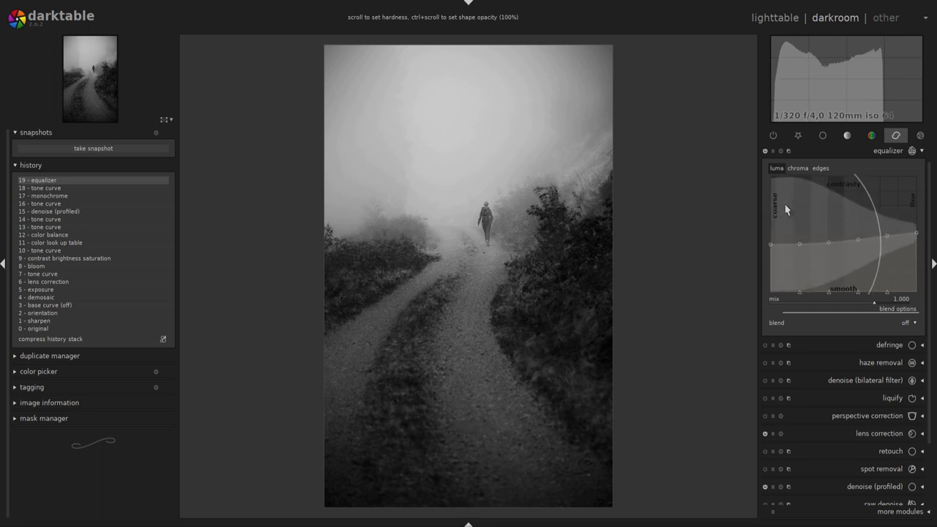
{"action": "left_click_drag", "start_coordinate": [778, 209], "coordinate": [778, 205]}
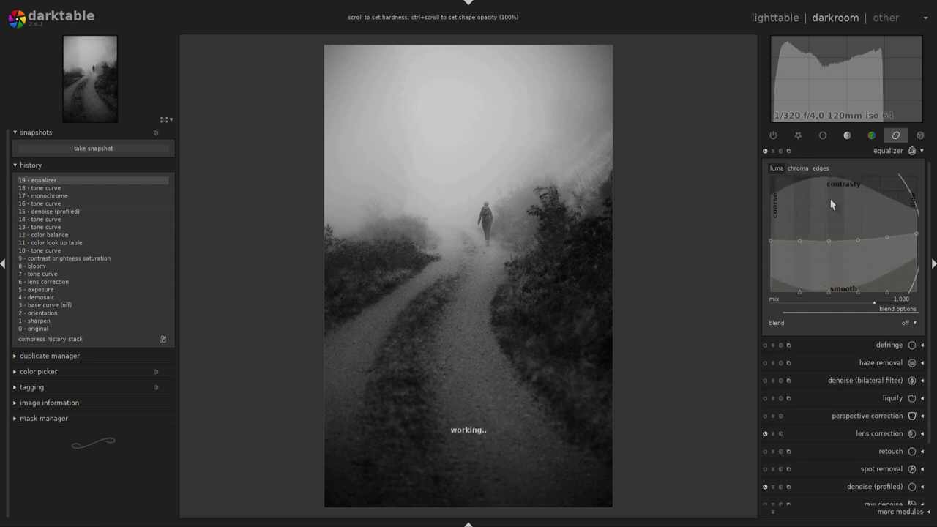
{"action": "scroll", "coordinate": [891, 193], "scroll_direction": "up", "scroll_amount": 7}
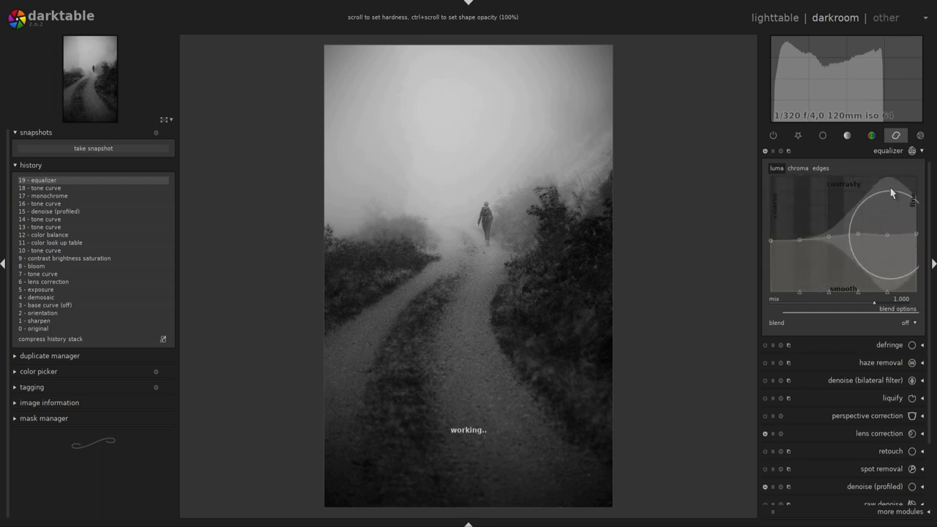
{"action": "scroll", "coordinate": [908, 184], "scroll_direction": "up", "scroll_amount": 4}
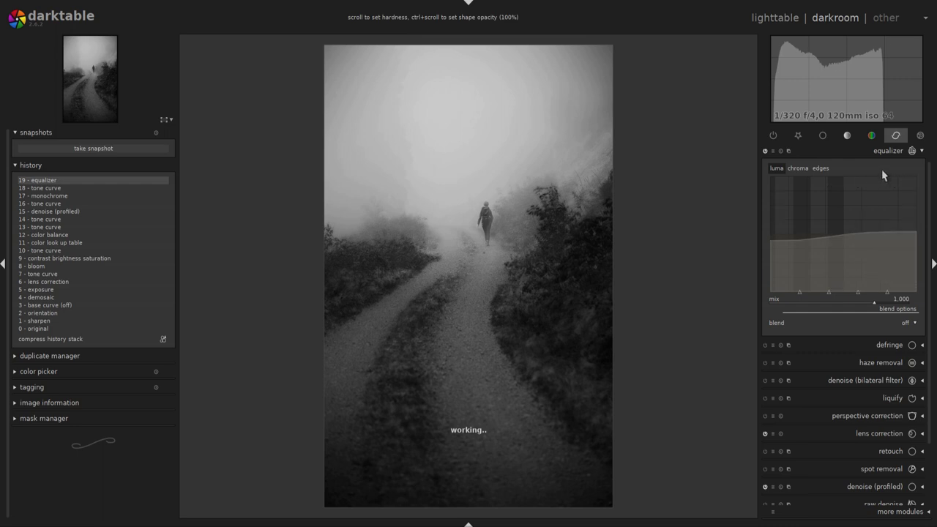
{"action": "mouse_move", "coordinate": [886, 195]}
{"action": "left_mouse_down"}
{"action": "mouse_move", "coordinate": [908, 194]}
{"action": "mouse_move", "coordinate": [812, 175]}
{"action": "left_mouse_up"}
{"action": "scroll", "coordinate": [555, 207], "scroll_direction": "up", "scroll_amount": 3}
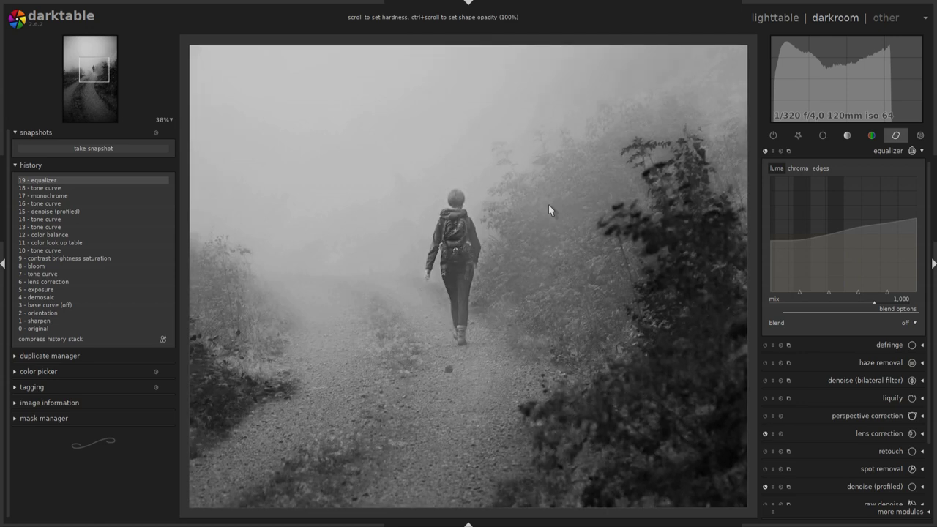
{"action": "scroll", "coordinate": [548, 204], "scroll_direction": "down", "scroll_amount": 2}
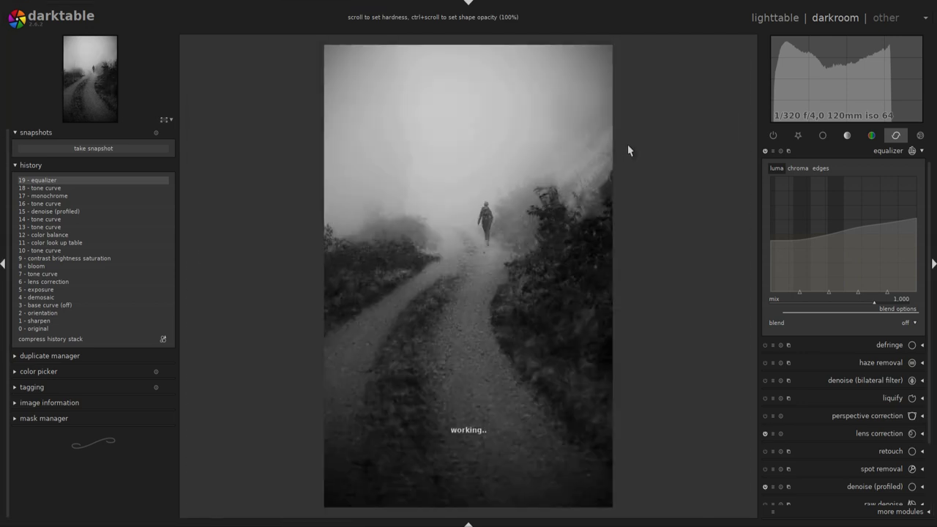
{"action": "mouse_move", "coordinate": [842, 233]}
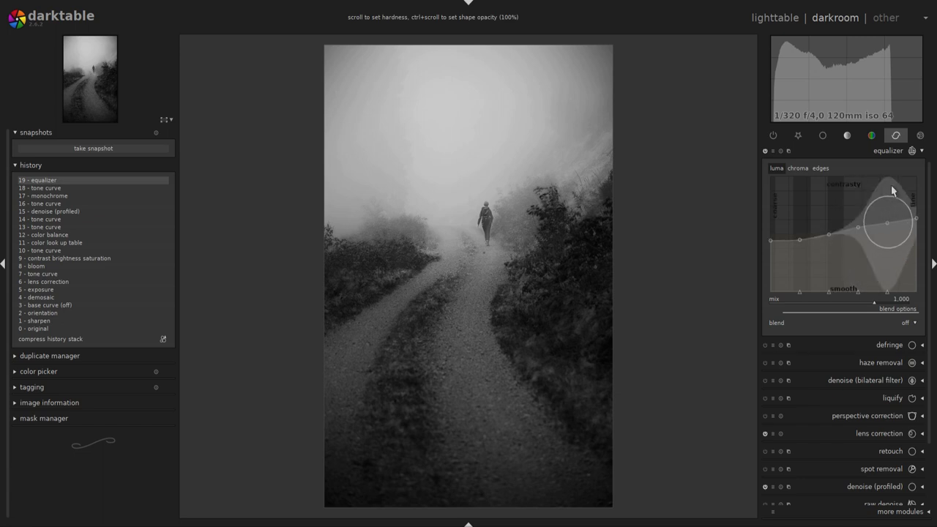
{"action": "left_click_drag", "start_coordinate": [903, 193], "coordinate": [874, 190]}
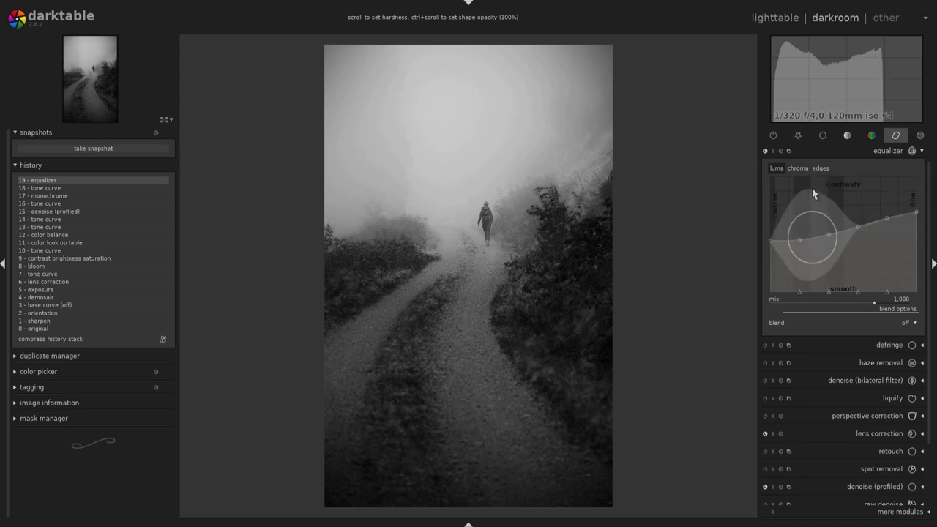
{"action": "left_click", "coordinate": [907, 151]}
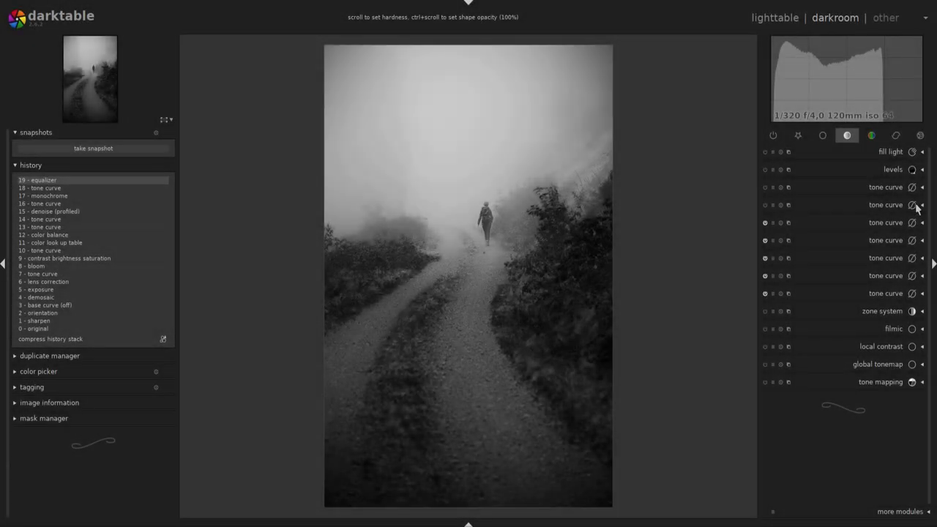
Lift the highlights on a new tone curve and fine-tune its midtone point
{"action": "left_click", "coordinate": [914, 205]}
{"action": "left_click_drag", "start_coordinate": [900, 204], "coordinate": [894, 198]}
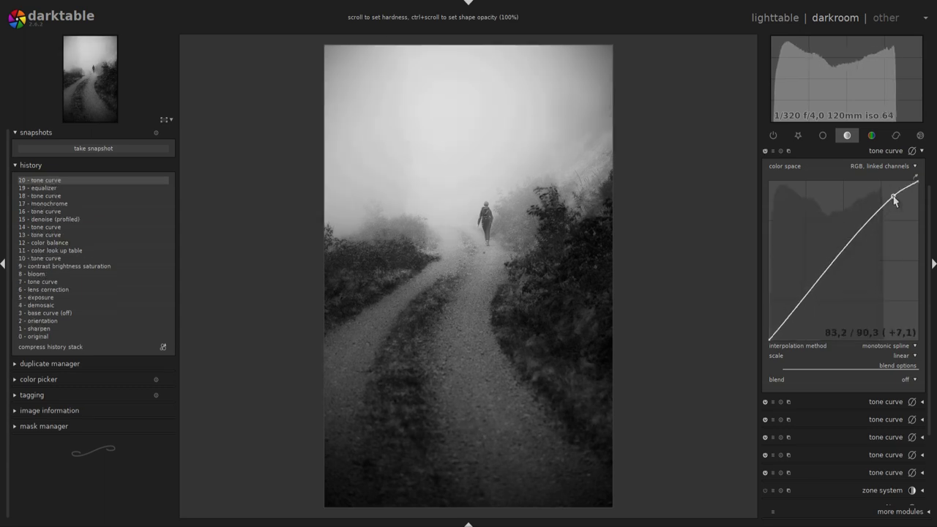
{"action": "scroll", "coordinate": [893, 199], "scroll_direction": "down", "scroll_amount": 5}
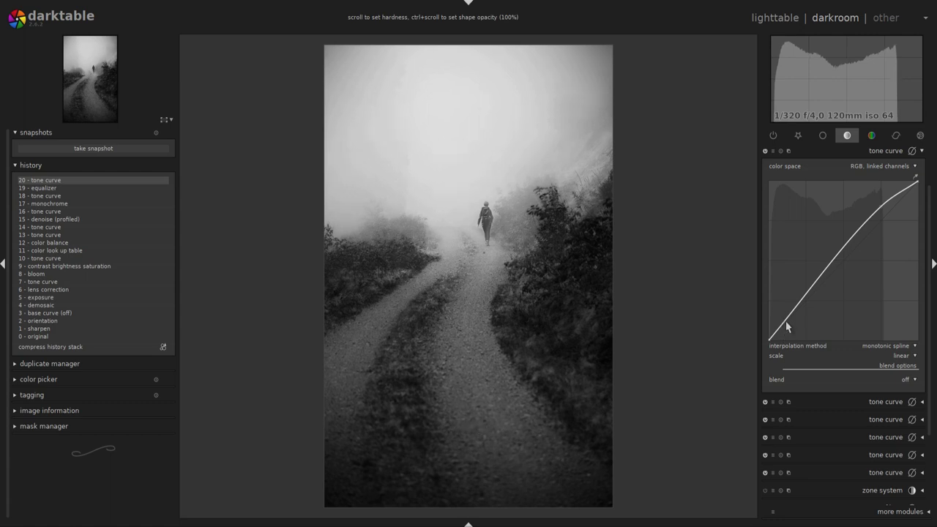
{"action": "scroll", "coordinate": [791, 326], "scroll_direction": "down", "scroll_amount": 2}
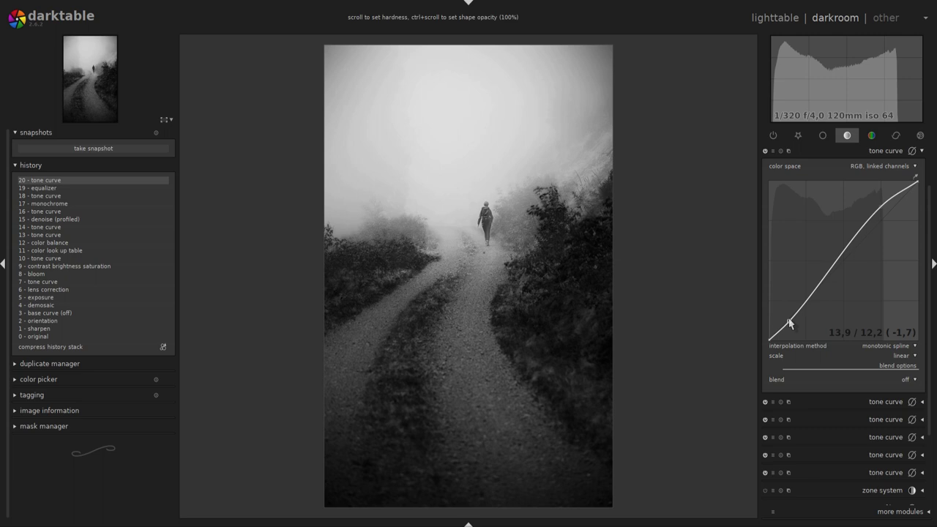
{"action": "scroll", "coordinate": [849, 246], "scroll_direction": "up", "scroll_amount": 3}
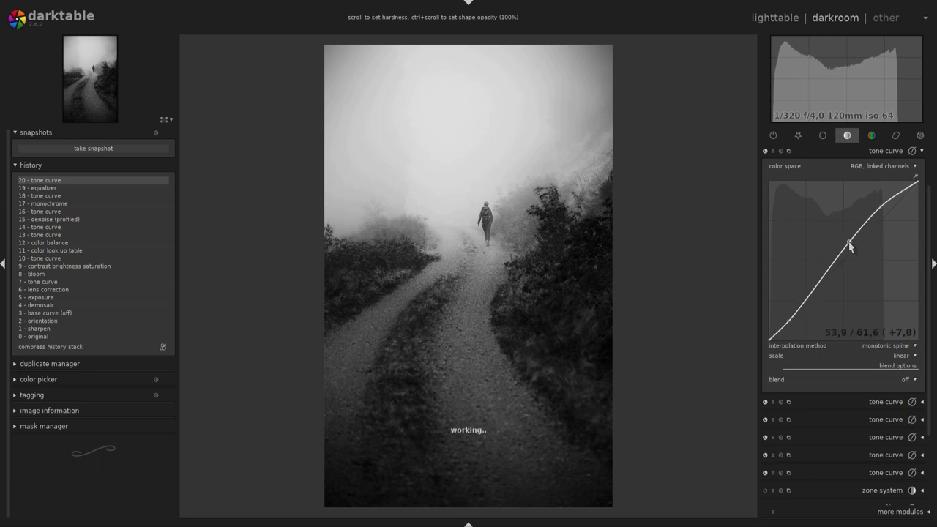
{"action": "left_click_drag", "start_coordinate": [849, 245], "coordinate": [847, 246]}
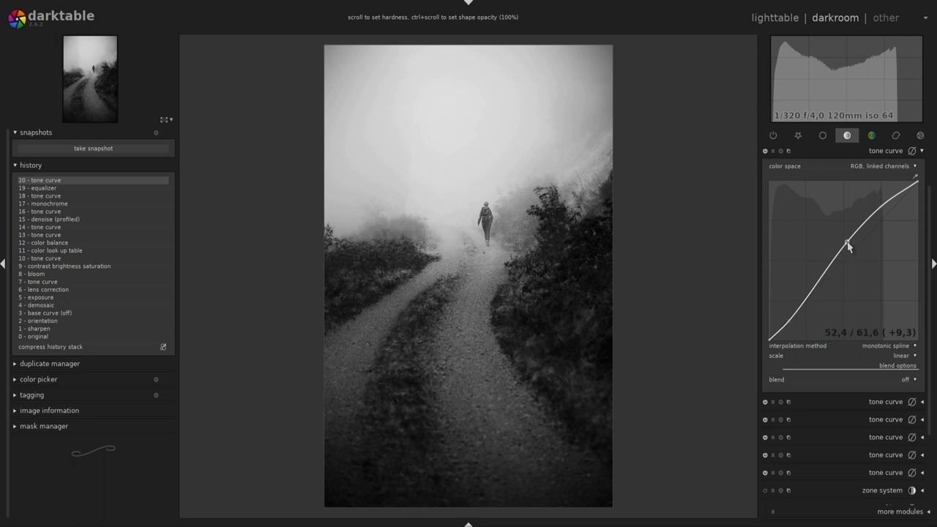
{"action": "left_click_drag", "start_coordinate": [847, 245], "coordinate": [850, 247]}
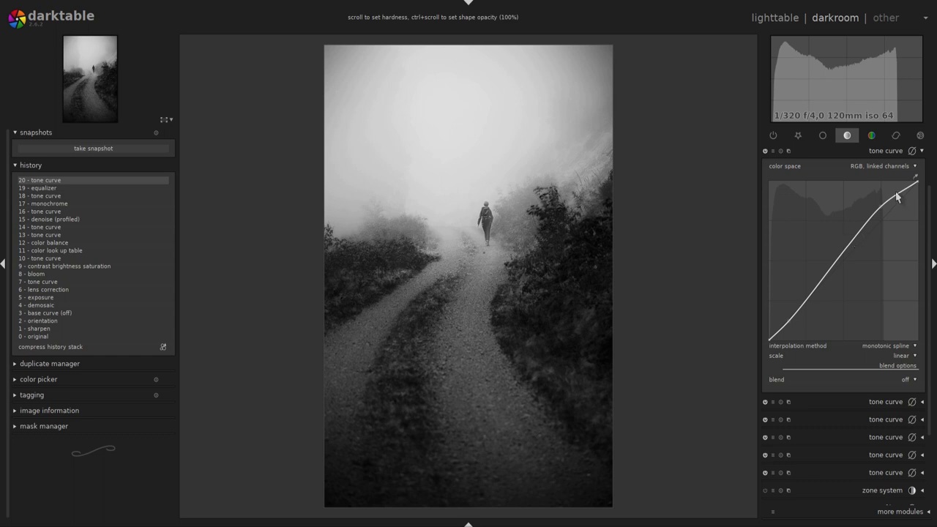
Set the tone curve's blend to drawn mask and draw a four-point path around the walker
{"action": "left_click", "coordinate": [912, 380]}
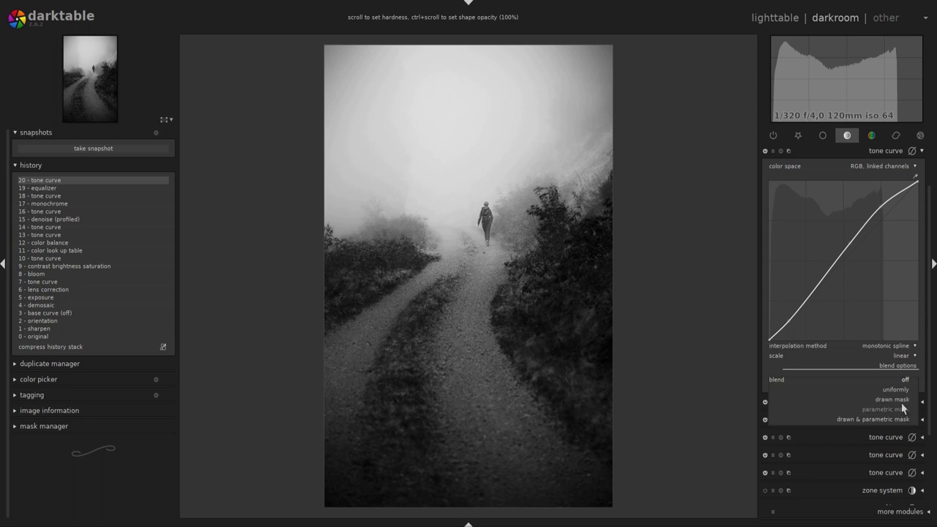
{"action": "left_click", "coordinate": [899, 400]}
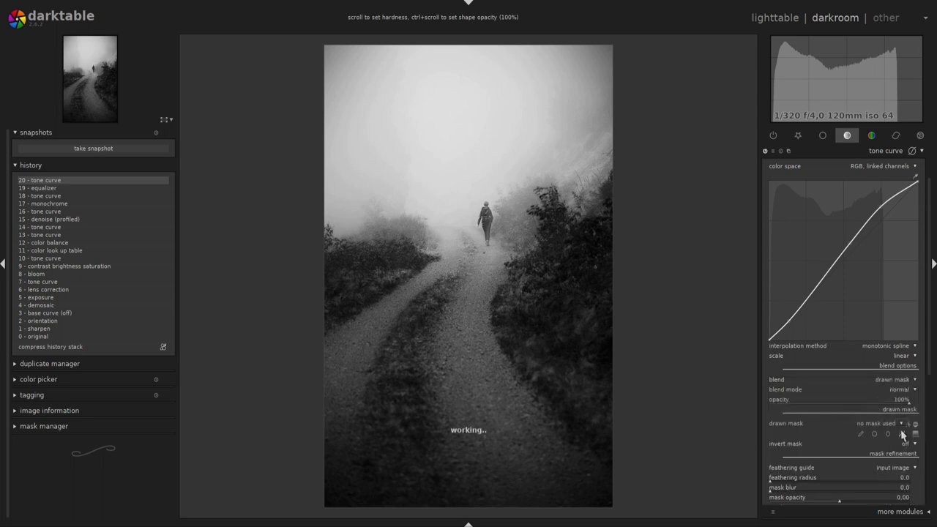
{"action": "left_click", "coordinate": [402, 233]}
{"action": "left_click", "coordinate": [578, 208]}
{"action": "left_click", "coordinate": [574, 241]}
{"action": "left_click", "coordinate": [401, 266]}
{"action": "right_click", "coordinate": [421, 263]}
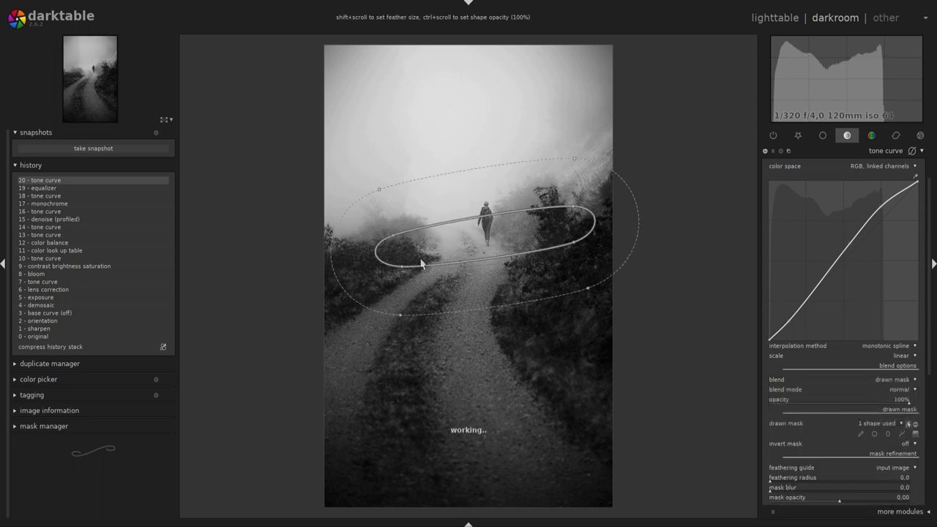
Widen the path mask's feather substantially, then collapse the tone curve module
{"action": "scroll", "coordinate": [498, 181], "scroll_direction": "up", "scroll_amount": 2, "text": "shift"}
{"action": "scroll", "coordinate": [509, 192], "scroll_direction": "up", "scroll_amount": 3, "text": "shift"}
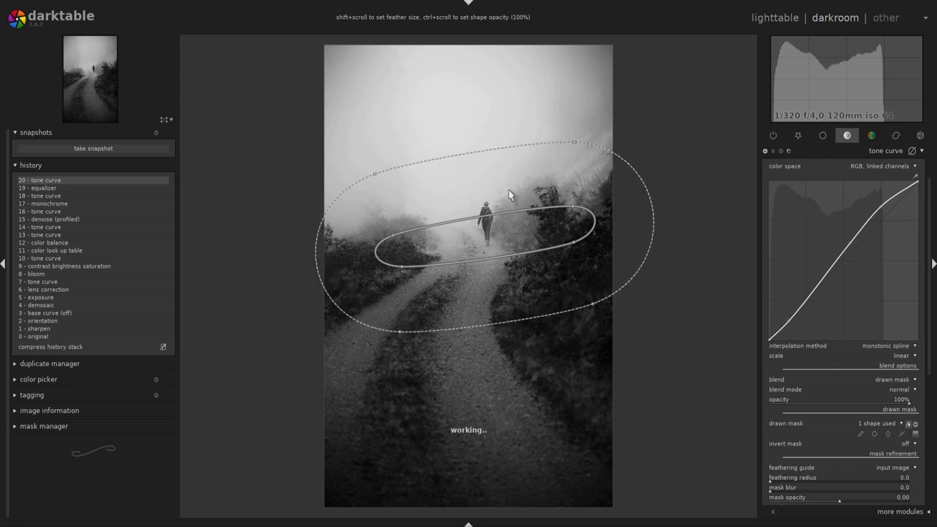
{"action": "scroll", "coordinate": [512, 191], "scroll_direction": "up", "scroll_amount": 1, "text": "shift"}
{"action": "scroll", "coordinate": [515, 190], "scroll_direction": "up", "scroll_amount": 2, "text": "shift"}
{"action": "scroll", "coordinate": [517, 190], "scroll_direction": "up", "scroll_amount": 3, "text": "shift"}
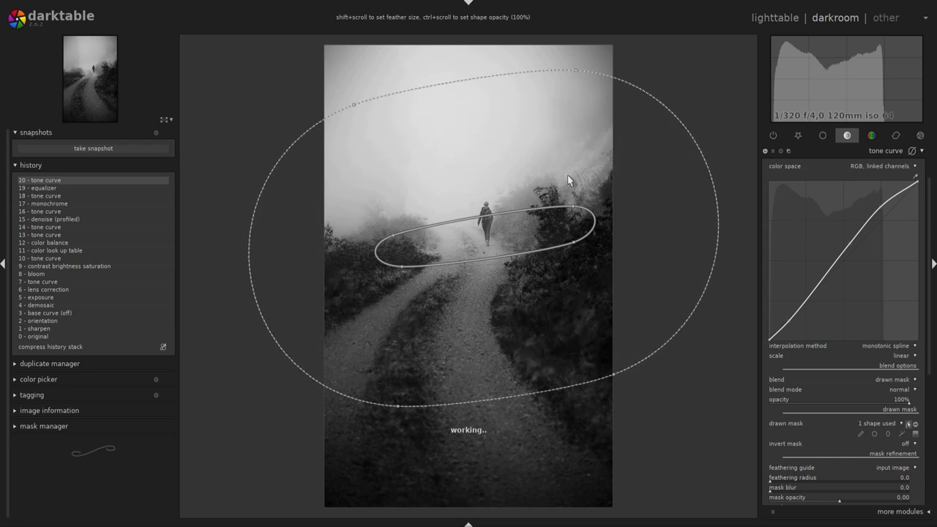
{"action": "left_click", "coordinate": [922, 151]}
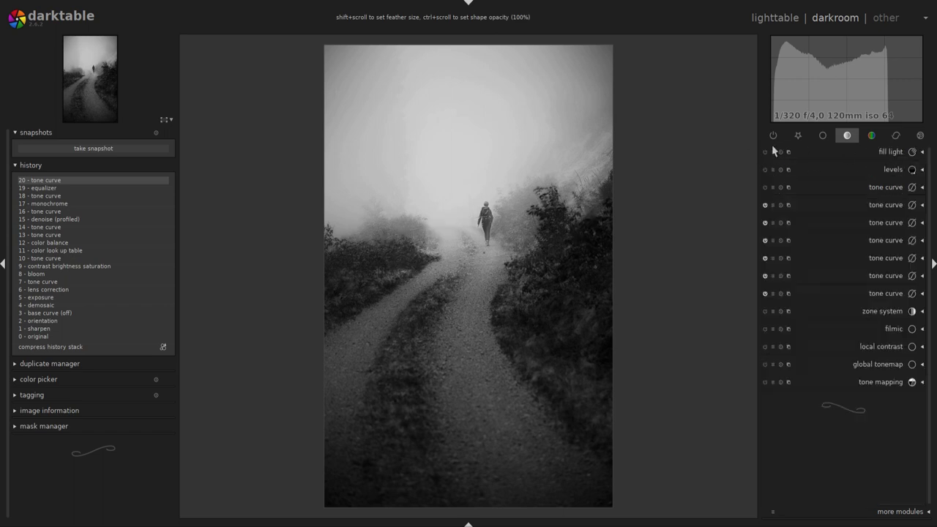
Bend another tone curve down to darken the midtones, then collapse it
{"action": "left_click", "coordinate": [923, 188]}
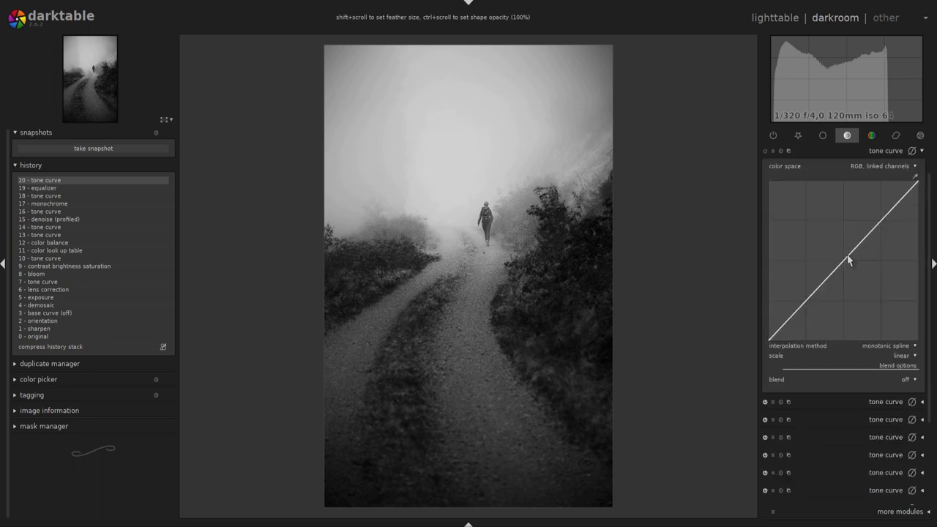
{"action": "left_click_drag", "start_coordinate": [851, 260], "coordinate": [869, 271]}
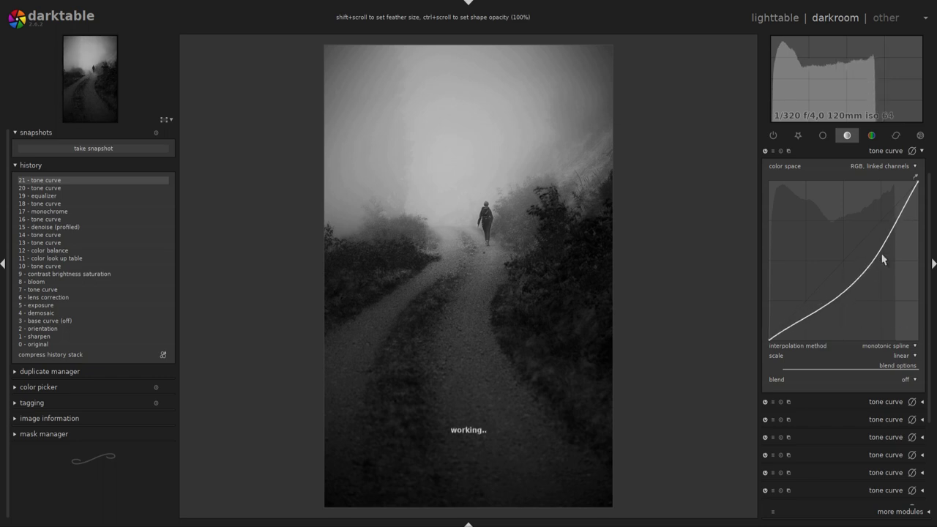
{"action": "left_click", "coordinate": [922, 151]}
Add a new tone curve instance with a drawn mask and start a path around the walker
{"action": "left_click", "coordinate": [789, 189]}
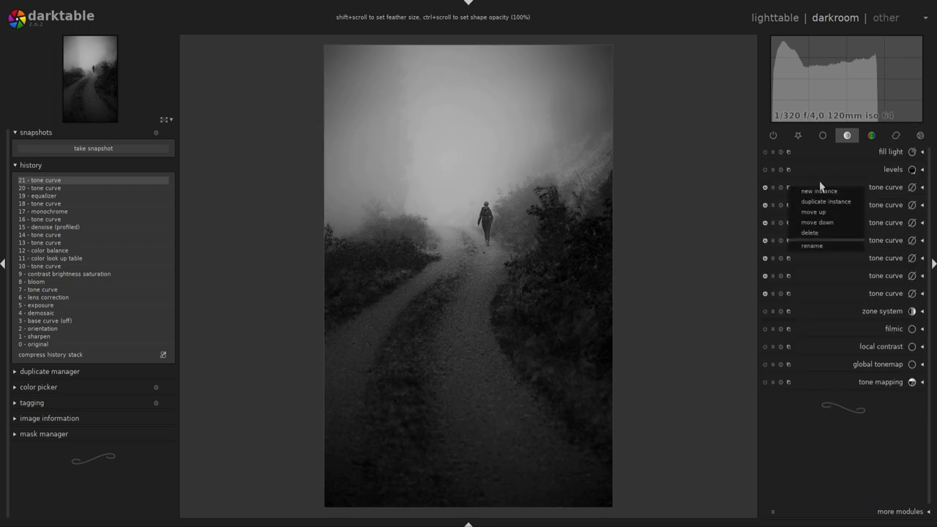
{"action": "left_click", "coordinate": [820, 192]}
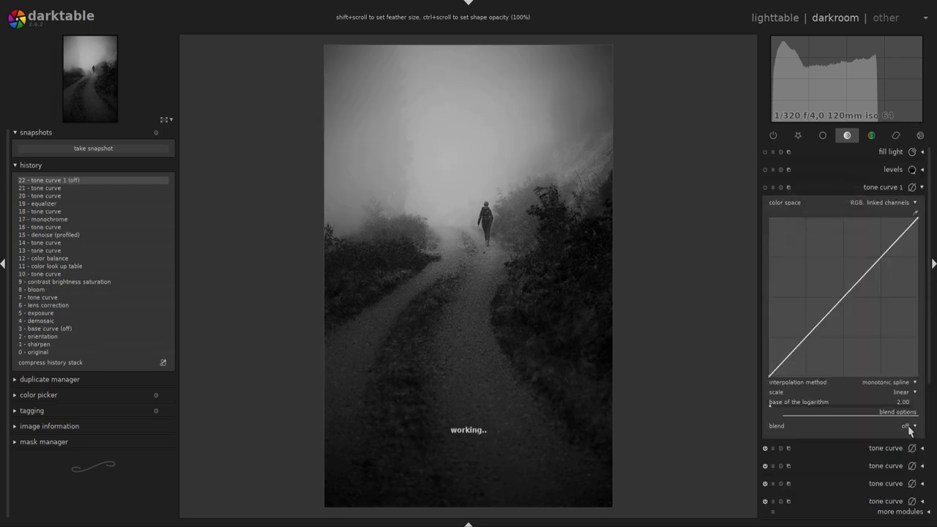
{"action": "left_click", "coordinate": [910, 426]}
{"action": "left_click", "coordinate": [900, 445]}
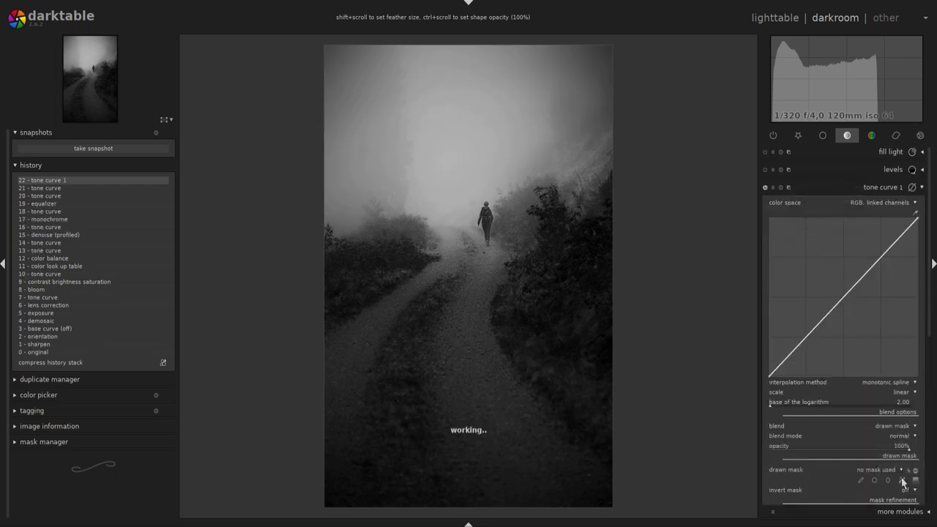
{"action": "left_click", "coordinate": [436, 238]}
{"action": "left_click", "coordinate": [501, 208]}
{"action": "left_click", "coordinate": [548, 259]}
Finish the walker path mask and lift tone curve 1 to brighten the masked area
{"action": "left_click", "coordinate": [420, 276]}
{"action": "right_click", "coordinate": [420, 274]}
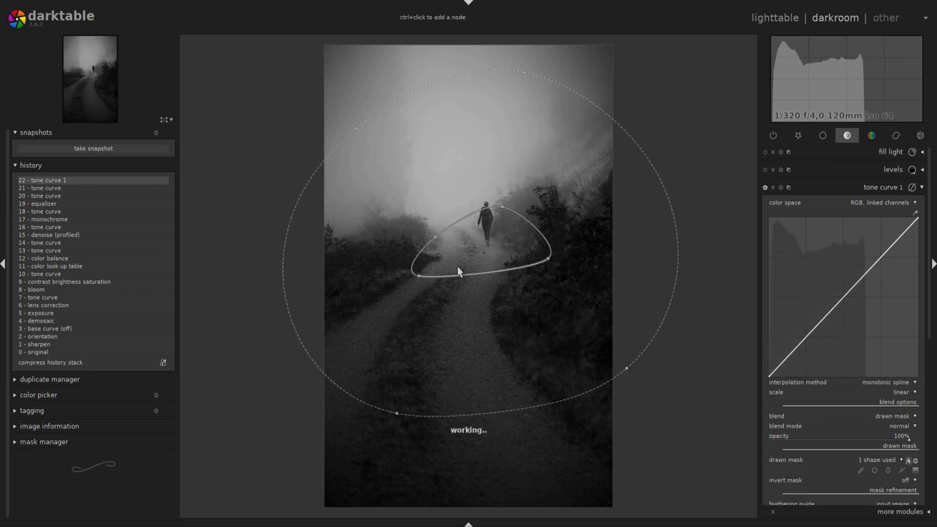
{"action": "left_click_drag", "start_coordinate": [862, 280], "coordinate": [850, 267]}
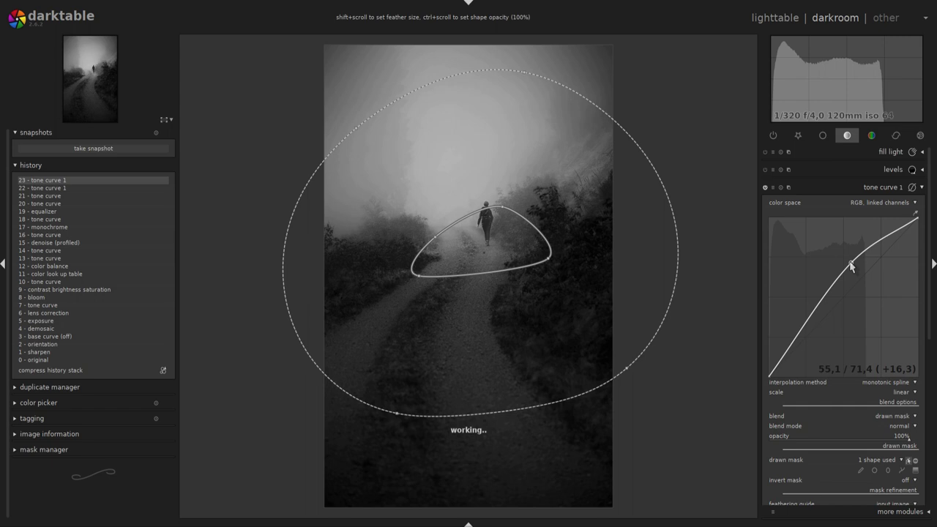
{"action": "left_click_drag", "start_coordinate": [851, 264], "coordinate": [832, 284]}
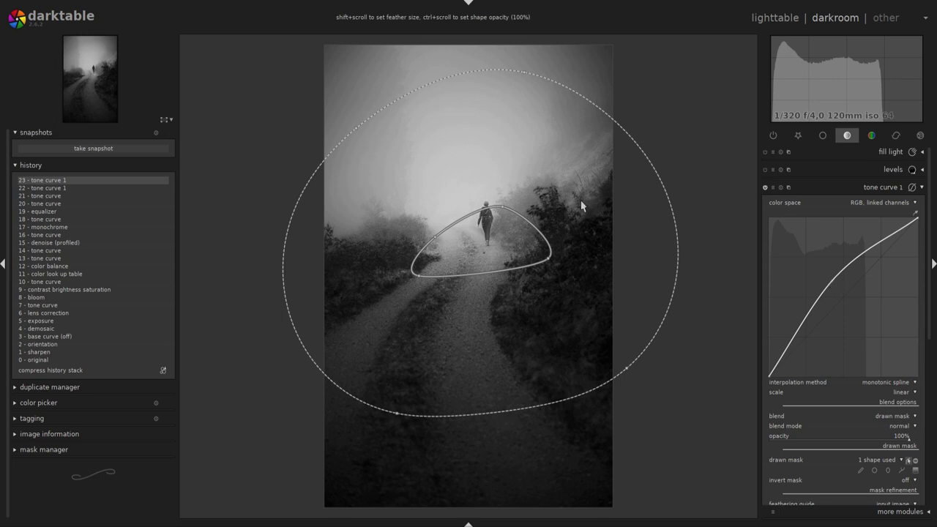
Stretch the path mask's bottom nodes down along the road, then hide the mask outlines
{"action": "left_click_drag", "start_coordinate": [415, 292], "coordinate": [390, 339]}
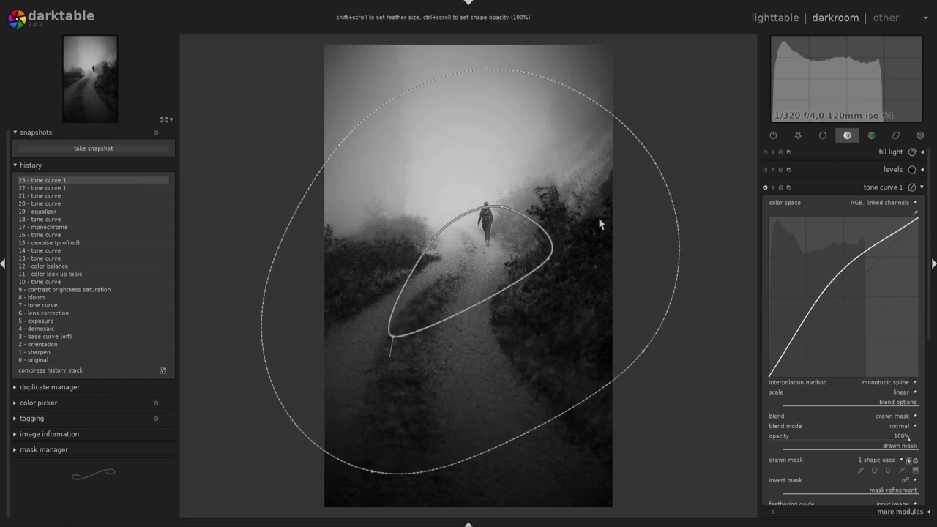
{"action": "left_click_drag", "start_coordinate": [392, 338], "coordinate": [384, 369]}
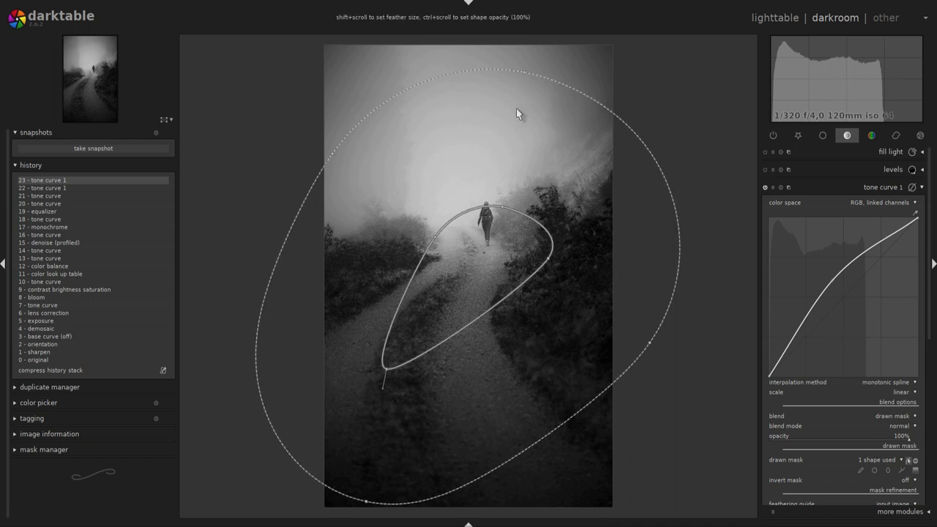
{"action": "scroll", "coordinate": [929, 264], "scroll_direction": "down", "scroll_amount": 2}
{"action": "scroll", "coordinate": [930, 293], "scroll_direction": "down", "scroll_amount": 2}
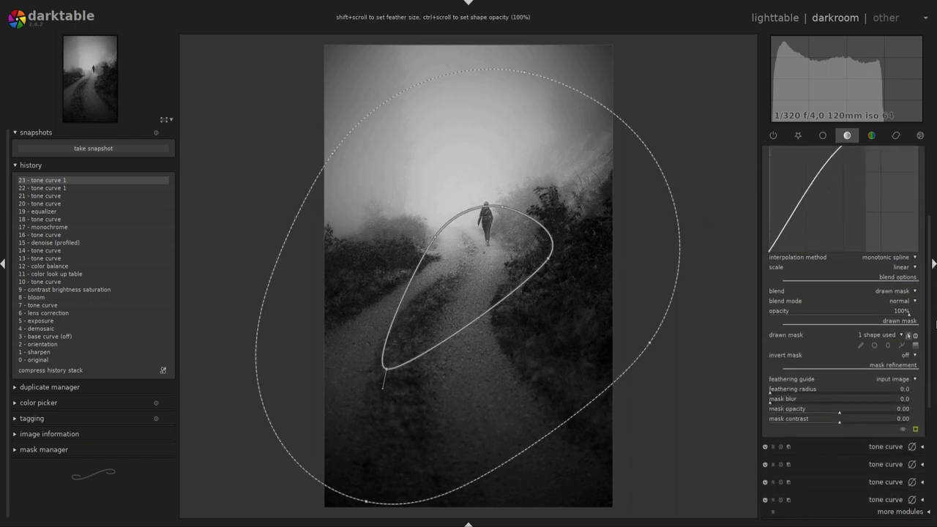
{"action": "left_click", "coordinate": [911, 330]}
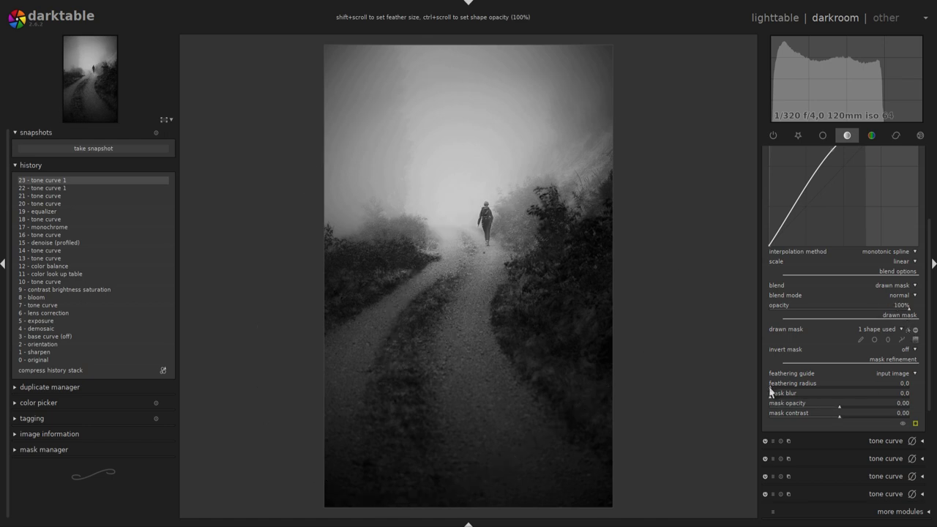
Widen the path mask's feathering radius to 122.2 and show the mask outlines again
{"action": "left_click_drag", "start_coordinate": [828, 385], "coordinate": [839, 389]}
{"action": "left_click_drag", "start_coordinate": [930, 253], "coordinate": [931, 236]}
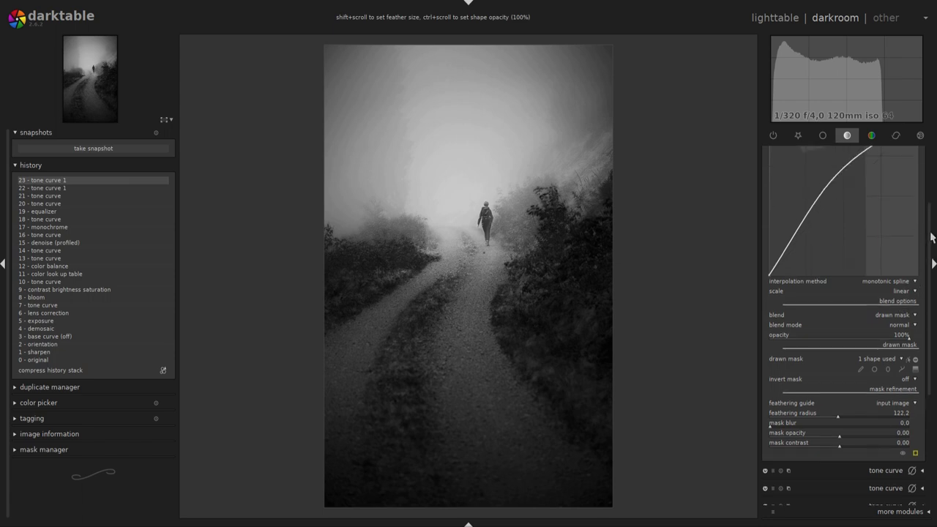
{"action": "left_click", "coordinate": [908, 360]}
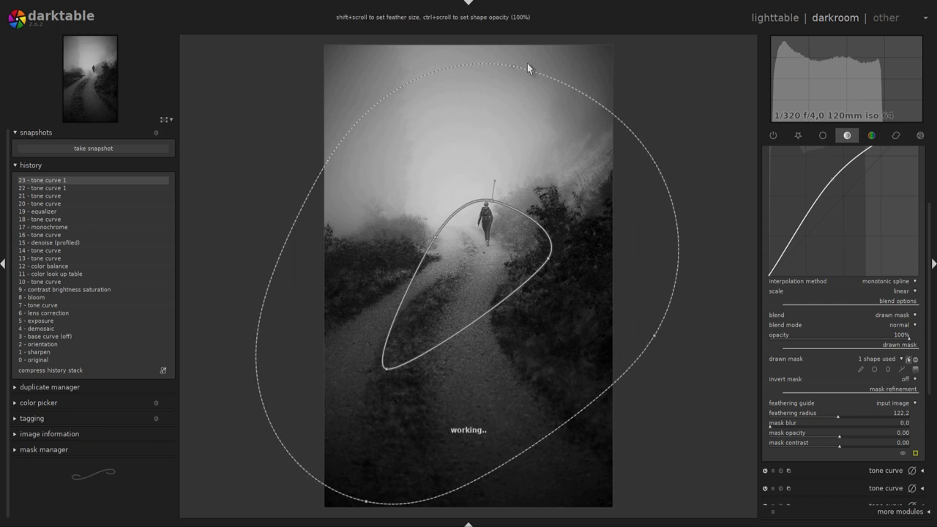
Reshape the feather outline around the walker and path, then collapse tone curve 1
{"action": "left_click_drag", "start_coordinate": [514, 66], "coordinate": [524, 47]}
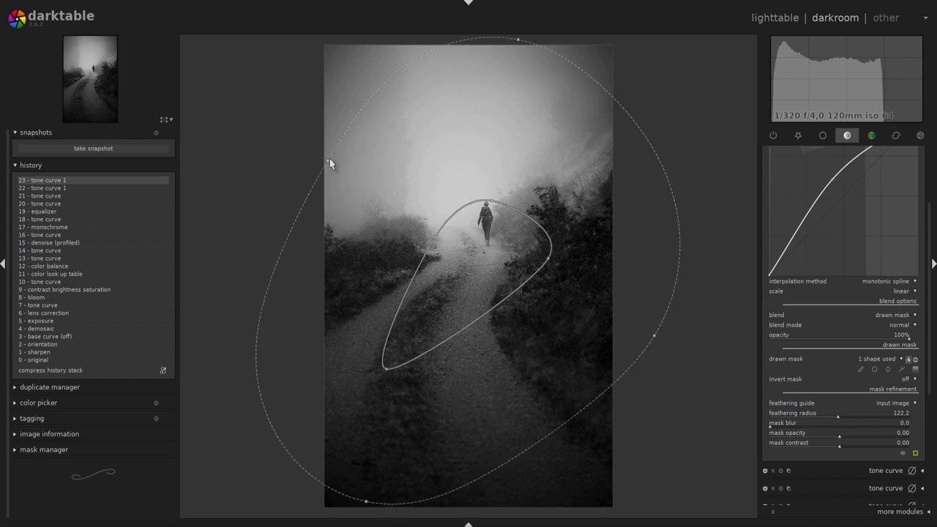
{"action": "left_click_drag", "start_coordinate": [313, 154], "coordinate": [301, 128]}
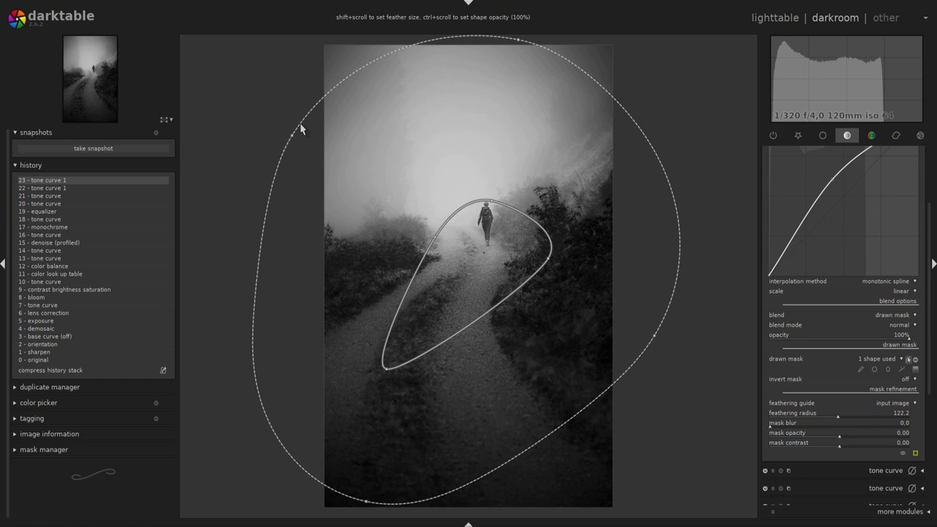
{"action": "mouse_move", "coordinate": [296, 136]}
{"action": "left_mouse_down"}
{"action": "mouse_move", "coordinate": [325, 177]}
{"action": "mouse_move", "coordinate": [395, 220]}
{"action": "left_mouse_up"}
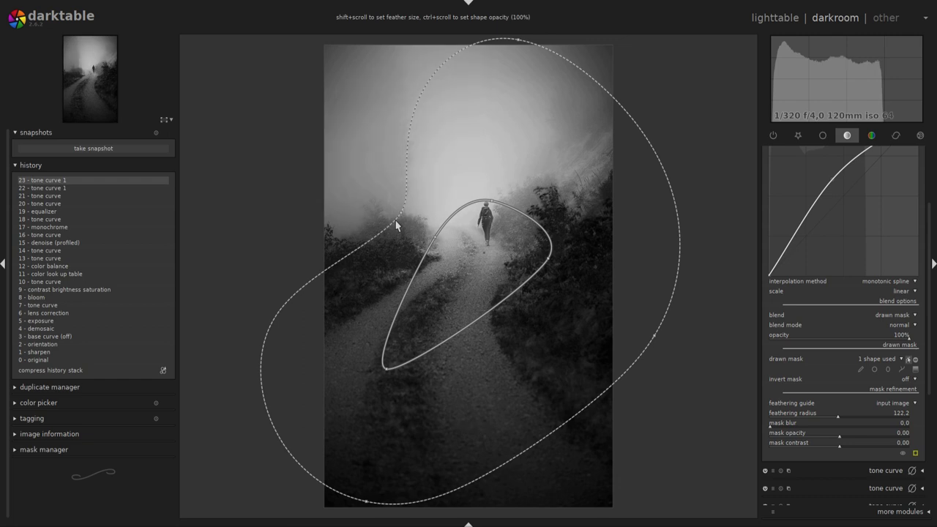
{"action": "left_click_drag", "start_coordinate": [396, 226], "coordinate": [396, 222]}
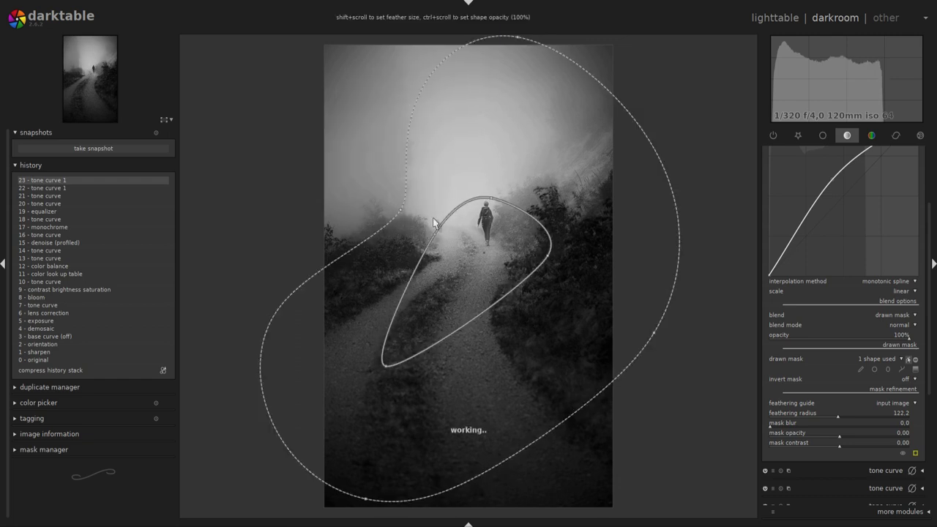
{"action": "left_click_drag", "start_coordinate": [398, 208], "coordinate": [389, 207]}
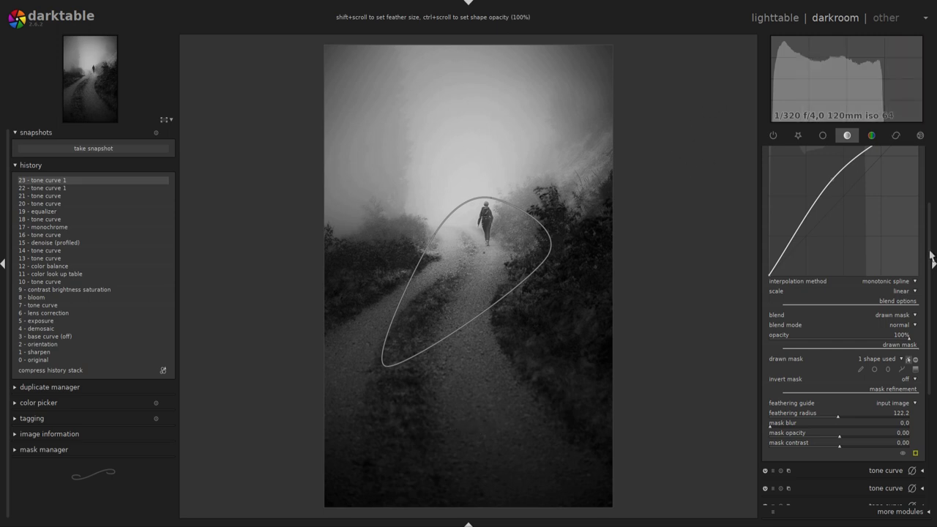
{"action": "scroll", "coordinate": [930, 249], "scroll_direction": "up", "scroll_amount": 5}
{"action": "left_click", "coordinate": [924, 192]}
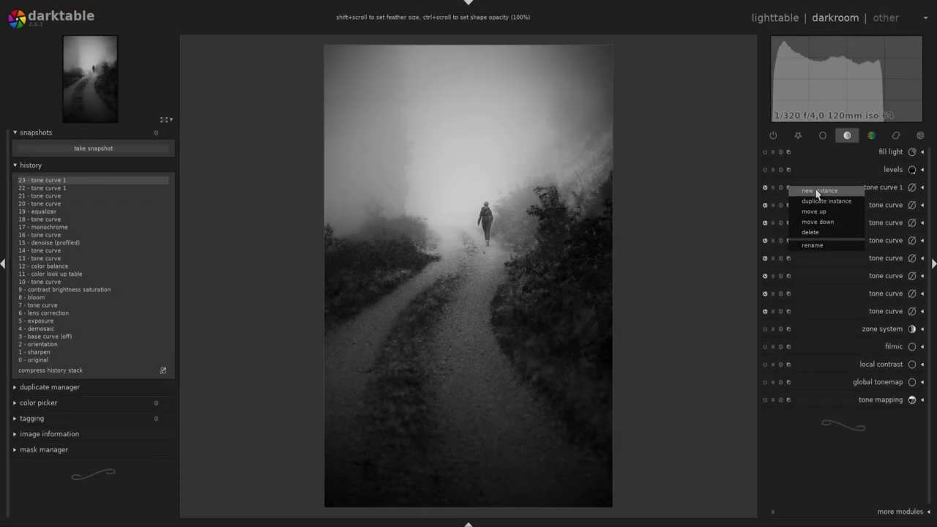
Confine tone curve 2 to a drawn circle mask placed over the image centre
{"action": "left_click", "coordinate": [814, 196]}
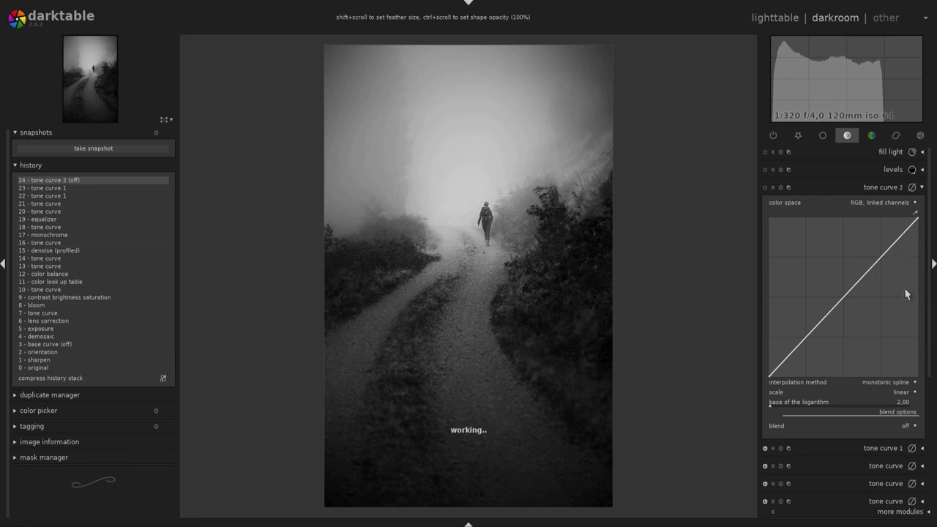
{"action": "left_click", "coordinate": [907, 426]}
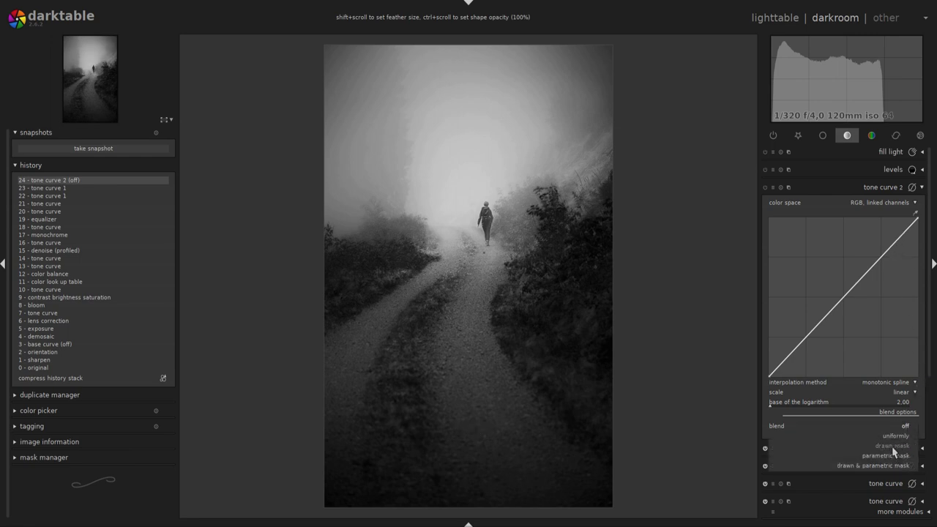
{"action": "left_click", "coordinate": [894, 446]}
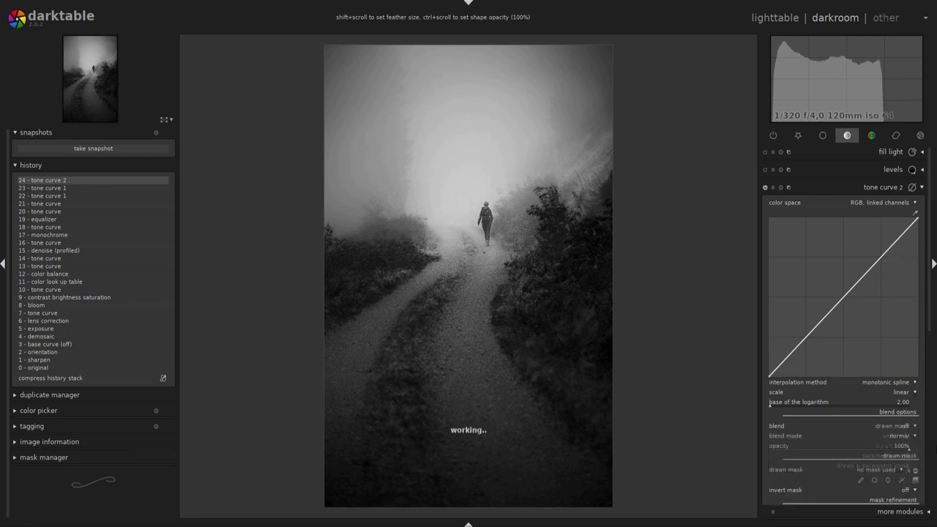
{"action": "left_click", "coordinate": [874, 482]}
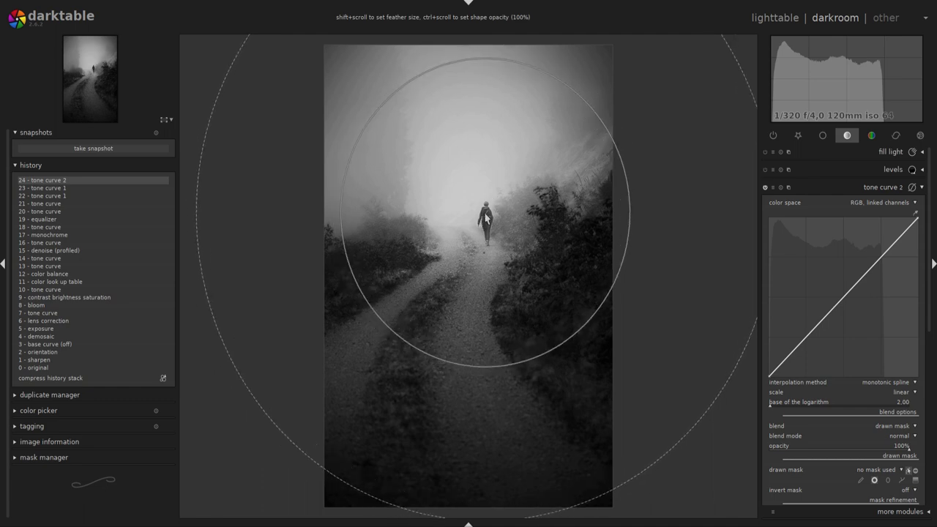
{"action": "scroll", "coordinate": [484, 217], "scroll_direction": "up", "scroll_amount": 2}
{"action": "left_click", "coordinate": [482, 217]}
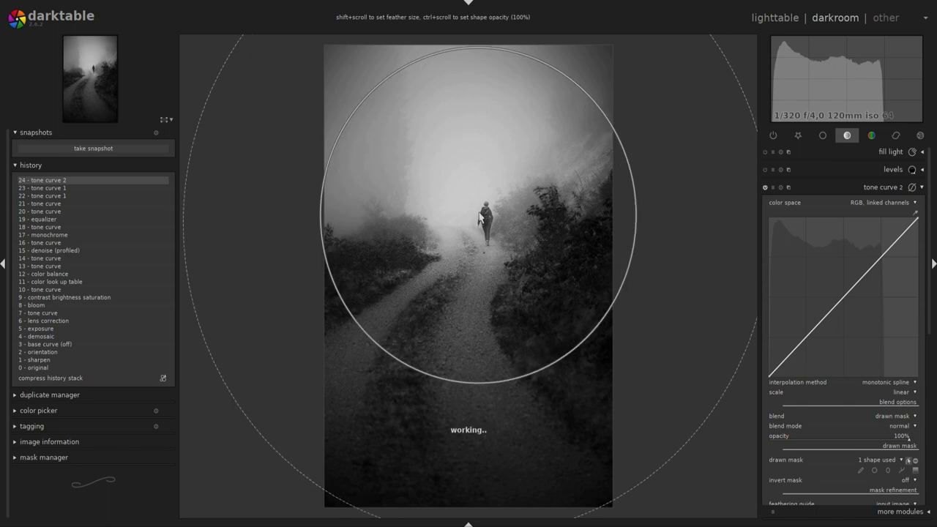
{"action": "left_click_drag", "start_coordinate": [495, 201], "coordinate": [483, 201]}
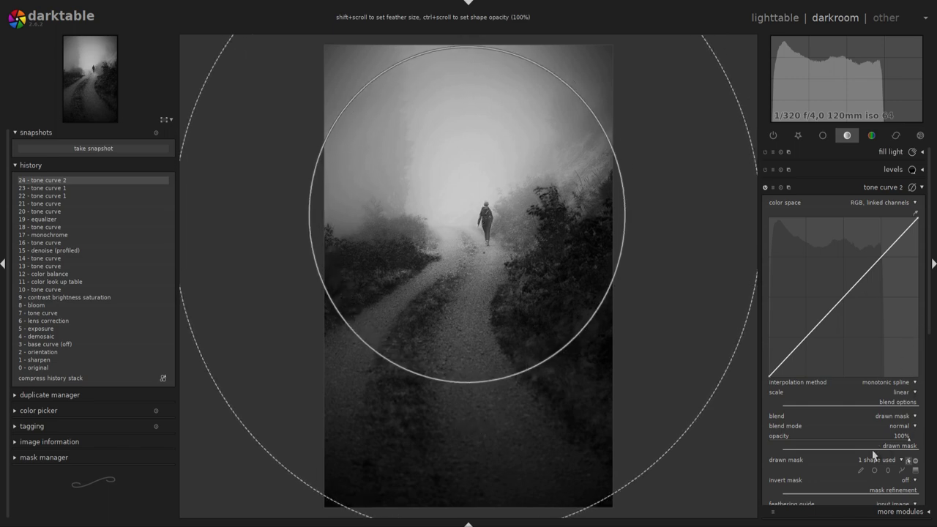
{"action": "scroll", "coordinate": [932, 325], "scroll_direction": "down", "scroll_amount": 1}
{"action": "scroll", "coordinate": [893, 293], "scroll_direction": "down", "scroll_amount": 3}
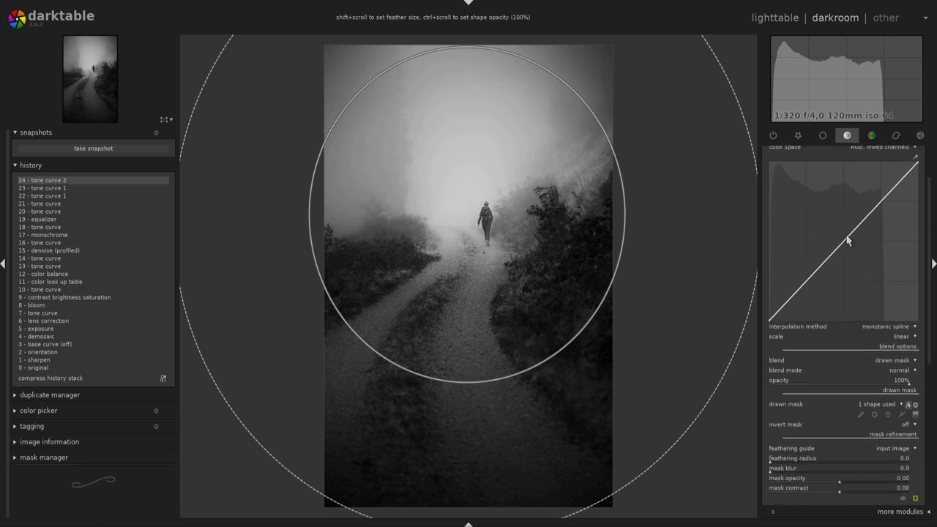
Lift tone curve 2's darker tones inside the circle, then fold the module away
{"action": "left_click_drag", "start_coordinate": [842, 243], "coordinate": [840, 234]}
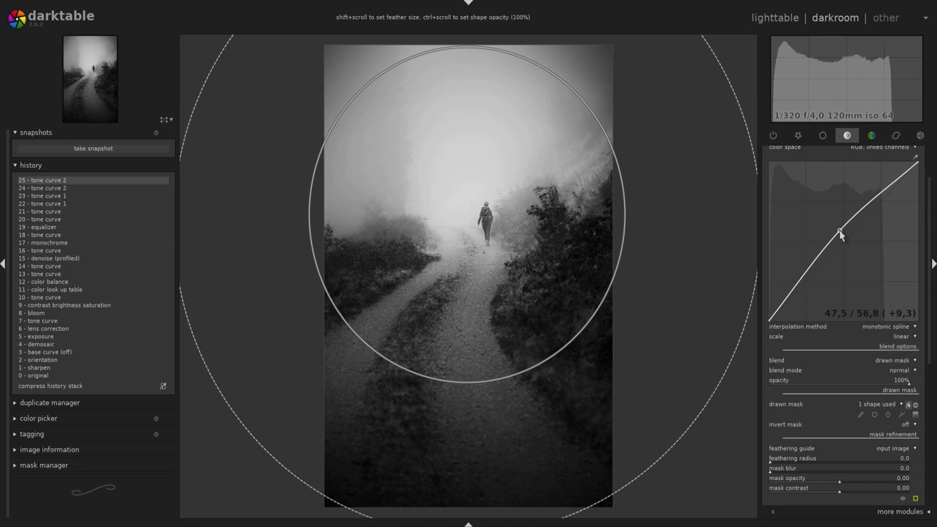
{"action": "left_click", "coordinate": [915, 404]}
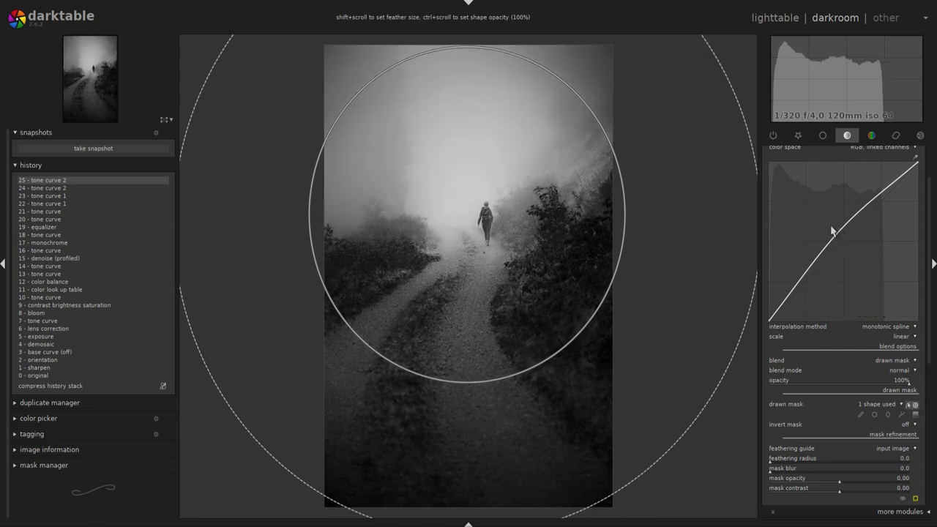
{"action": "left_click", "coordinate": [831, 234]}
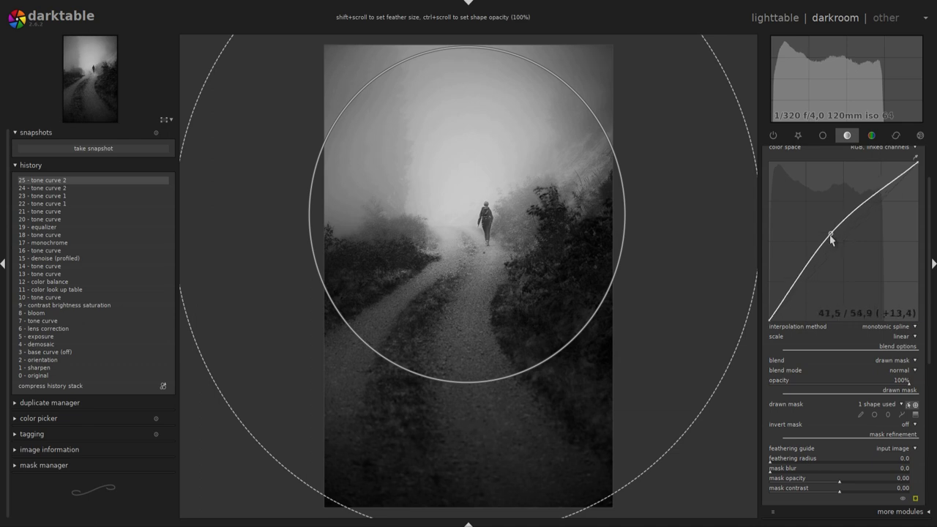
{"action": "left_click_drag", "start_coordinate": [831, 235], "coordinate": [806, 260]}
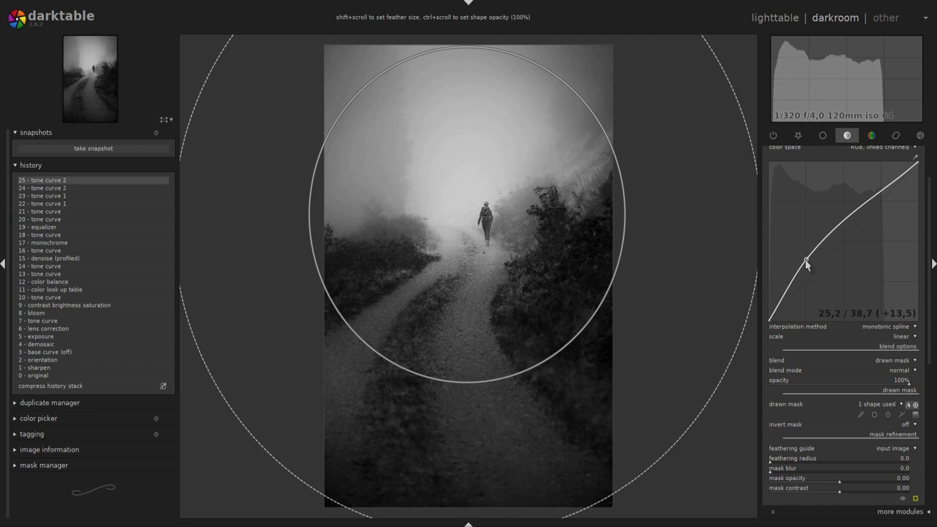
{"action": "scroll", "coordinate": [928, 192], "scroll_direction": "up", "scroll_amount": 2}
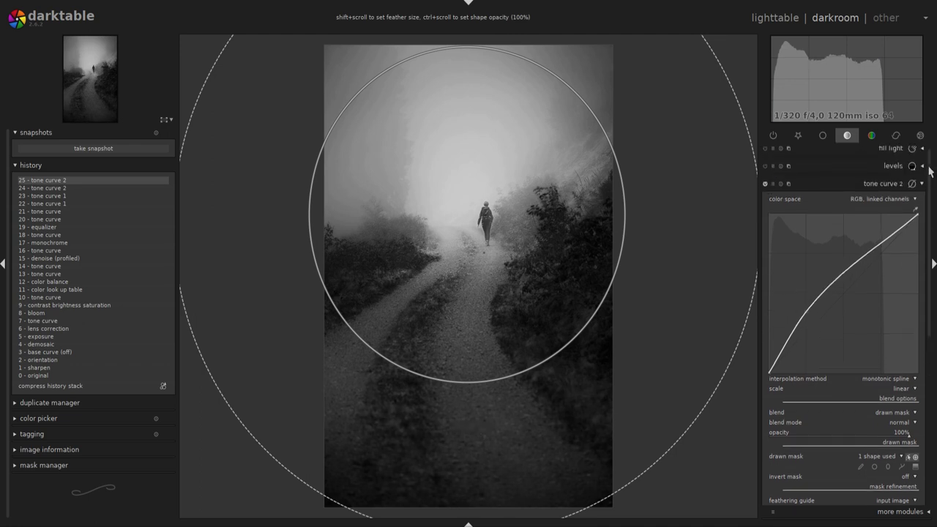
{"action": "left_click", "coordinate": [913, 184]}
Compare tone curve 2 on/off, then move its circle mask down over the walker
{"action": "left_click", "coordinate": [765, 188]}
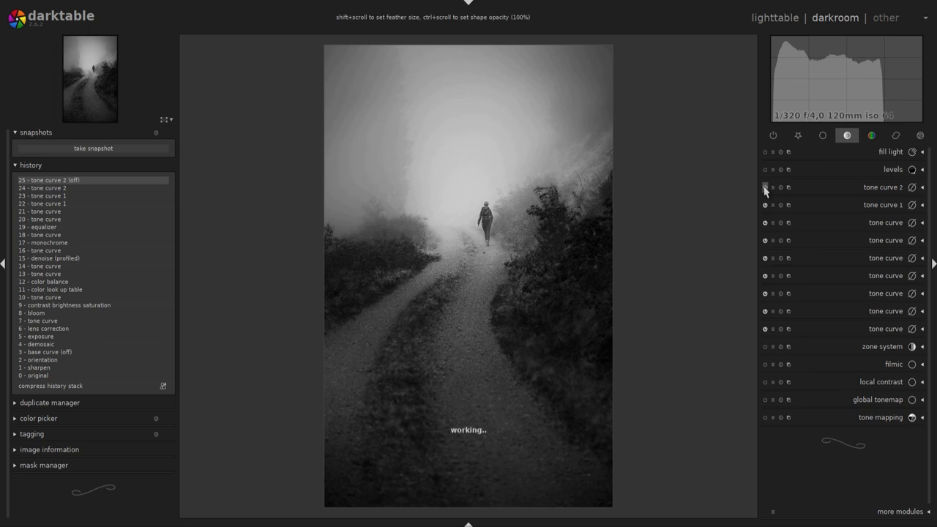
{"action": "left_click", "coordinate": [765, 188]}
{"action": "left_click", "coordinate": [882, 193]}
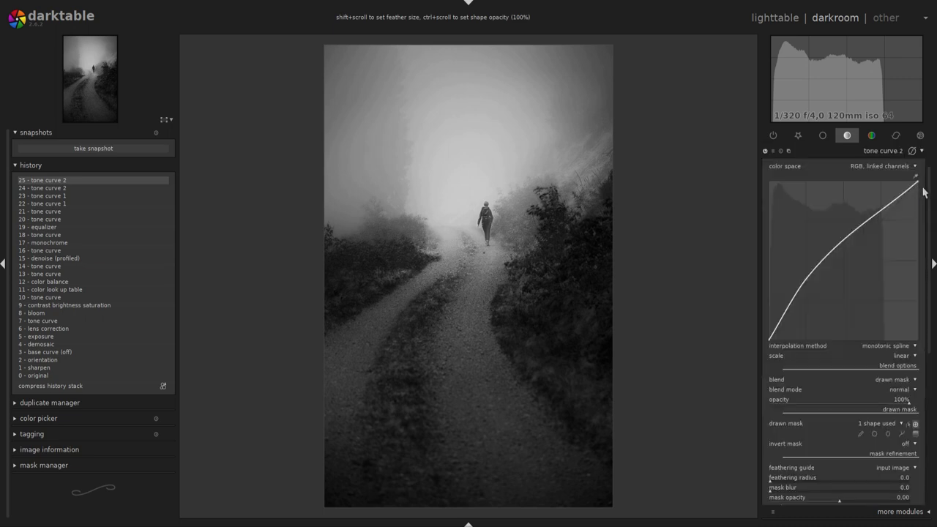
{"action": "left_click", "coordinate": [908, 424]}
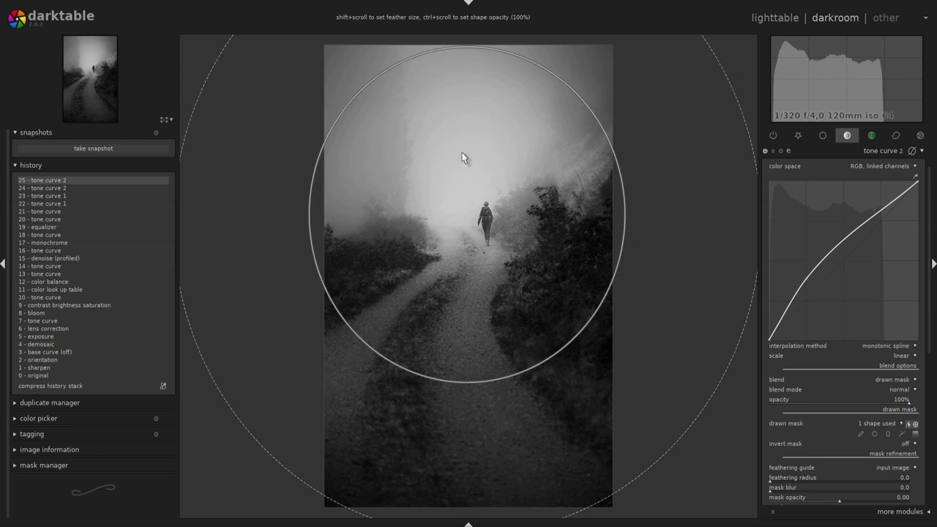
{"action": "left_click_drag", "start_coordinate": [462, 152], "coordinate": [460, 183]}
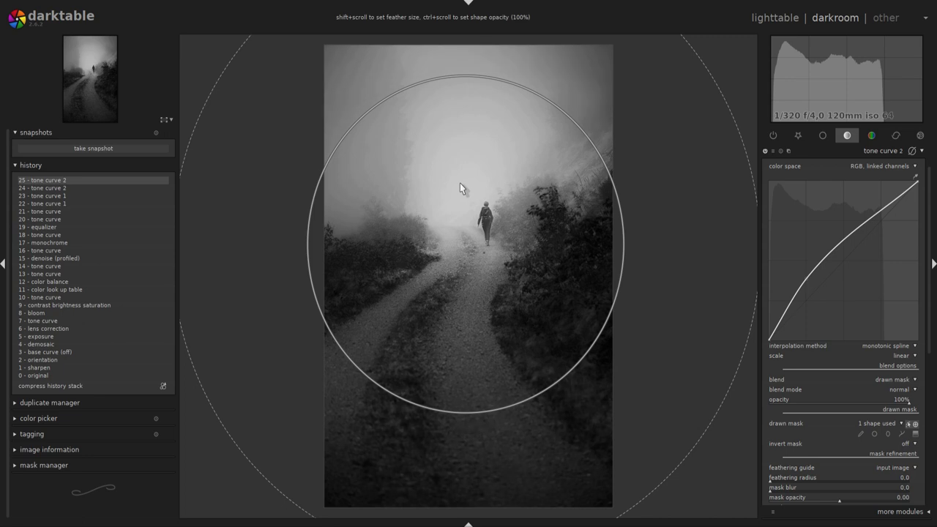
{"action": "left_click_drag", "start_coordinate": [459, 183], "coordinate": [457, 204]}
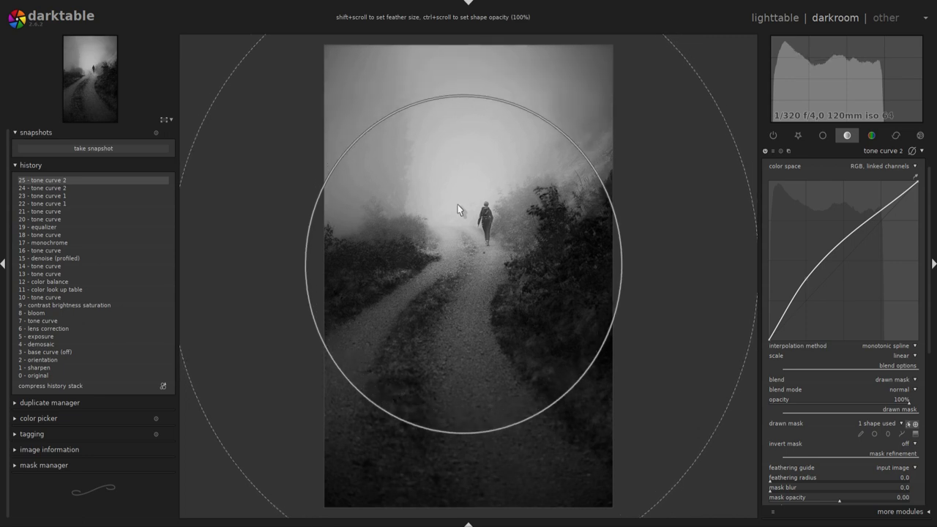
{"action": "scroll", "coordinate": [932, 300], "scroll_direction": "up", "scroll_amount": 1}
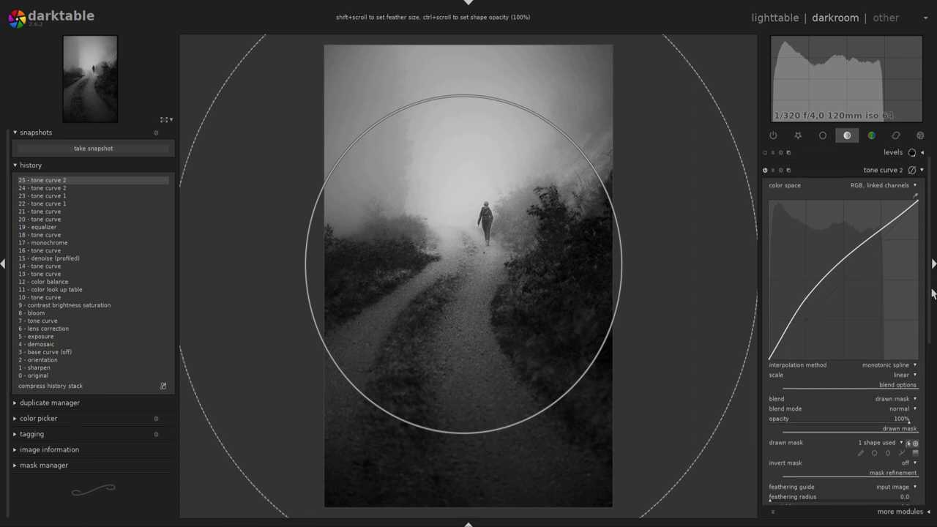
{"action": "scroll", "coordinate": [933, 271], "scroll_direction": "up", "scroll_amount": 1}
Collapse tone curve 2 and toggle it off and back on to compare
{"action": "left_click", "coordinate": [922, 187]}
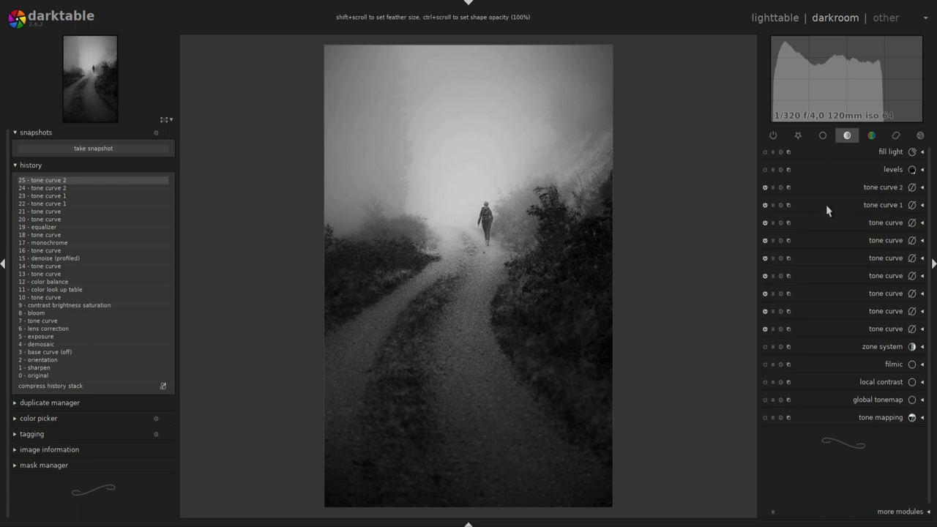
{"action": "left_click", "coordinate": [765, 186]}
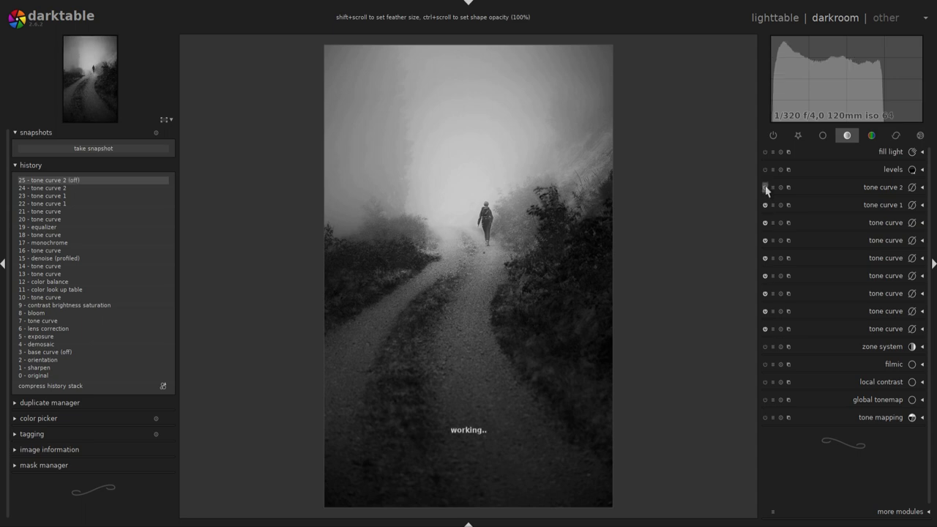
{"action": "left_click", "coordinate": [765, 187]}
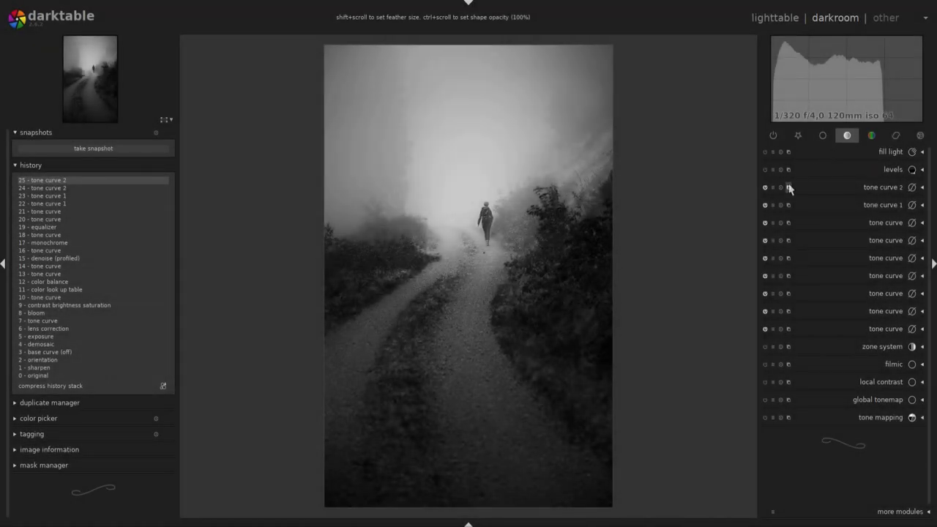
Create tone curve 3 and raise a point high on the curve to lift the upper tones
{"action": "left_click", "coordinate": [788, 187]}
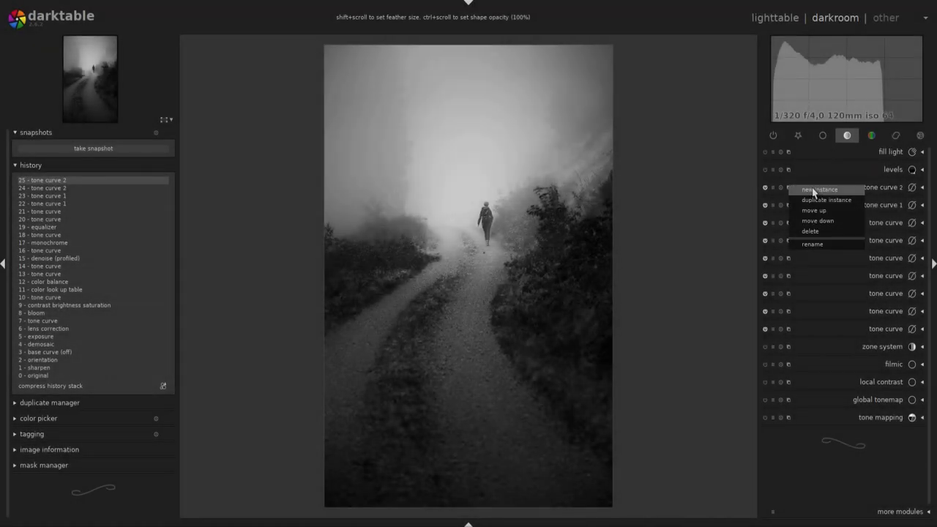
{"action": "left_click", "coordinate": [814, 189]}
{"action": "left_click", "coordinate": [882, 254]}
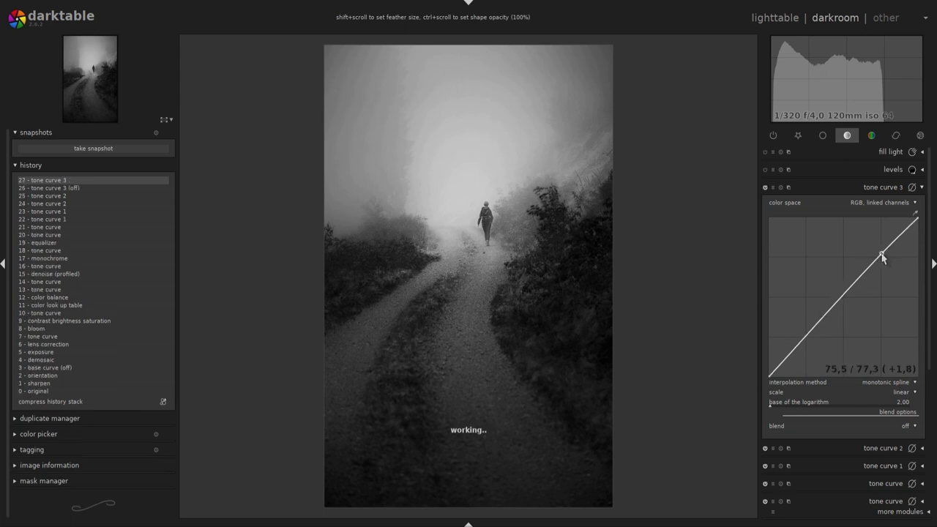
{"action": "left_click_drag", "start_coordinate": [882, 255], "coordinate": [881, 254]}
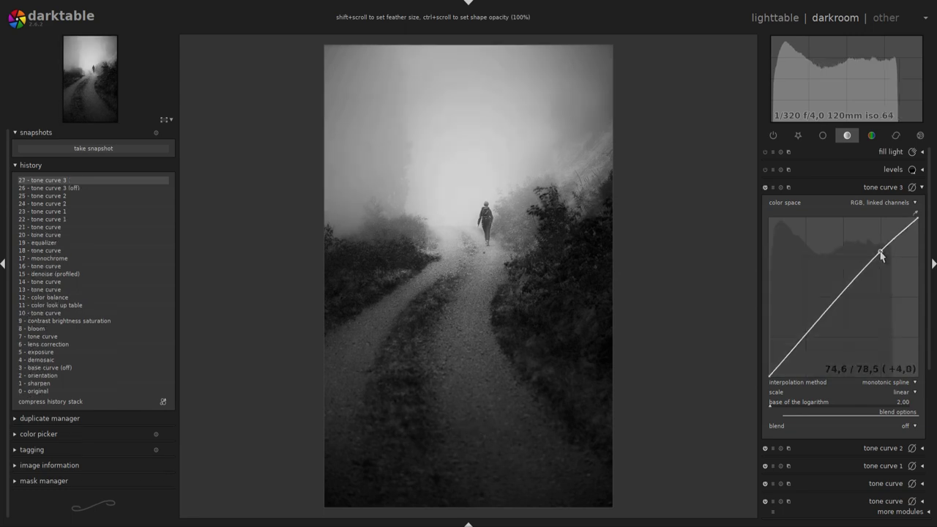
{"action": "left_click_drag", "start_coordinate": [882, 255], "coordinate": [881, 255]}
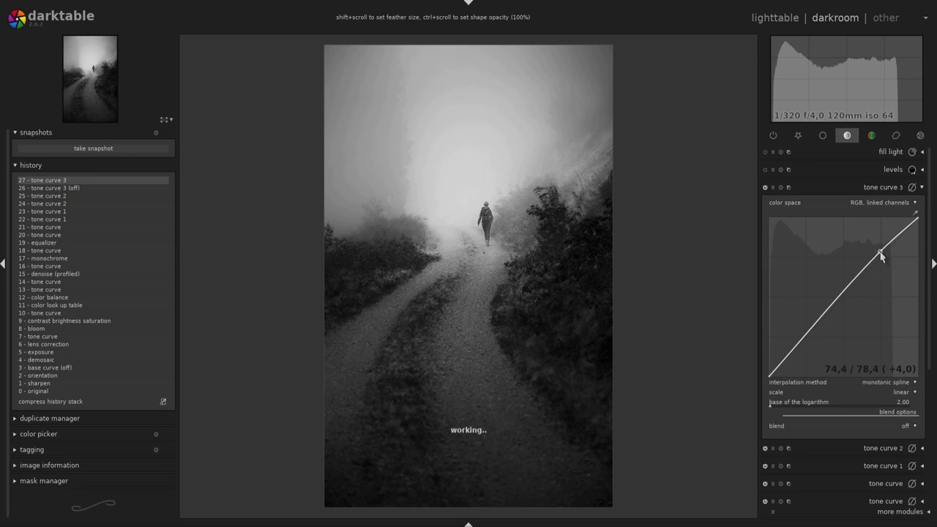
Remove the extra shadow point, fine-tune the highlight point, compare on/off, and collapse tone curve 3
{"action": "left_click", "coordinate": [778, 375]}
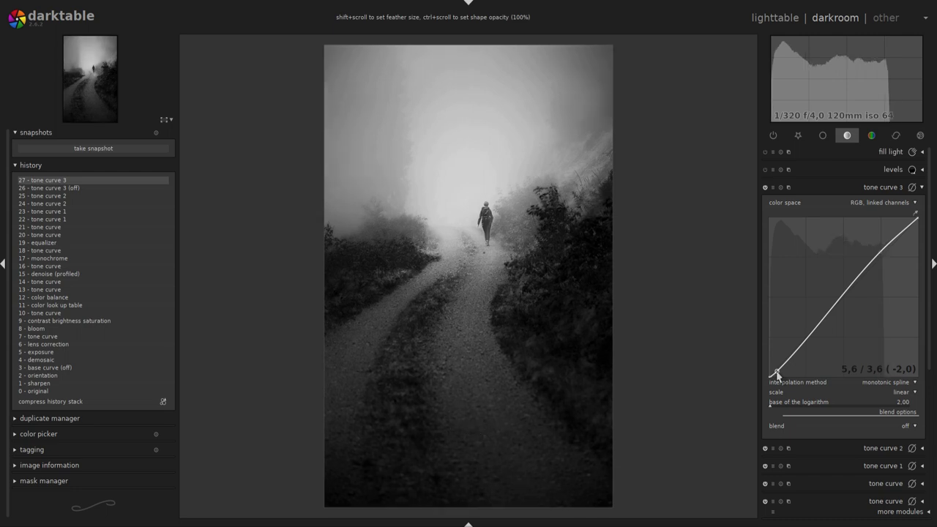
{"action": "scroll", "coordinate": [778, 375], "scroll_direction": "up", "scroll_amount": 1}
{"action": "right_click", "coordinate": [777, 375]}
{"action": "left_click", "coordinate": [882, 257]}
{"action": "left_click_drag", "start_coordinate": [881, 257], "coordinate": [880, 256]}
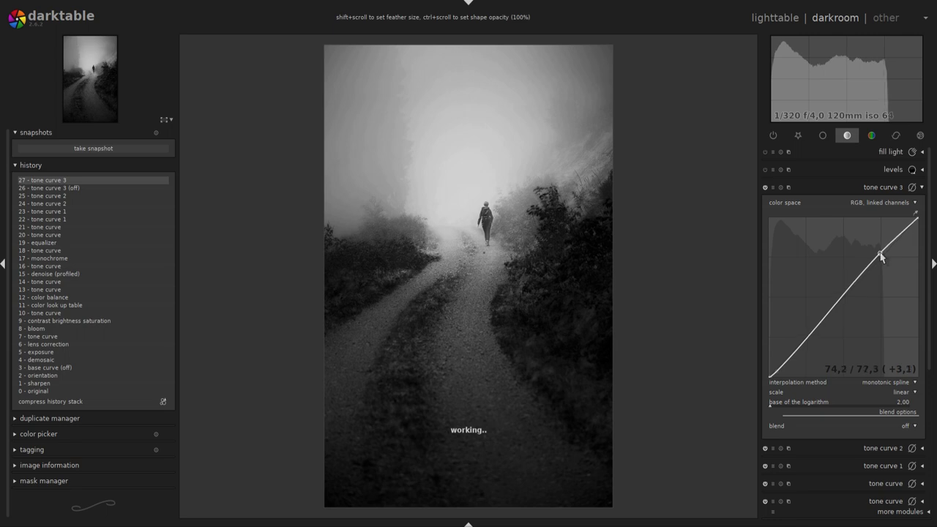
{"action": "left_click_drag", "start_coordinate": [880, 254], "coordinate": [881, 254]}
{"action": "left_click", "coordinate": [765, 187]}
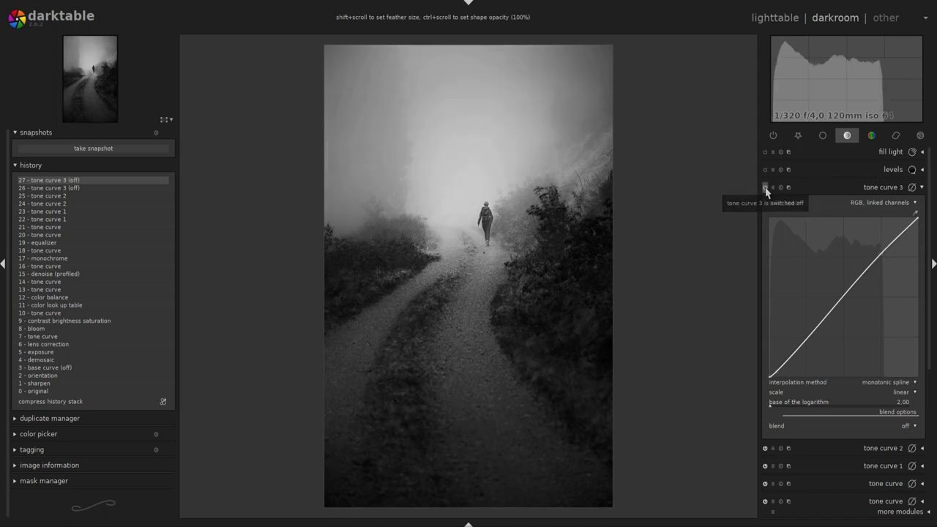
{"action": "left_click", "coordinate": [765, 188]}
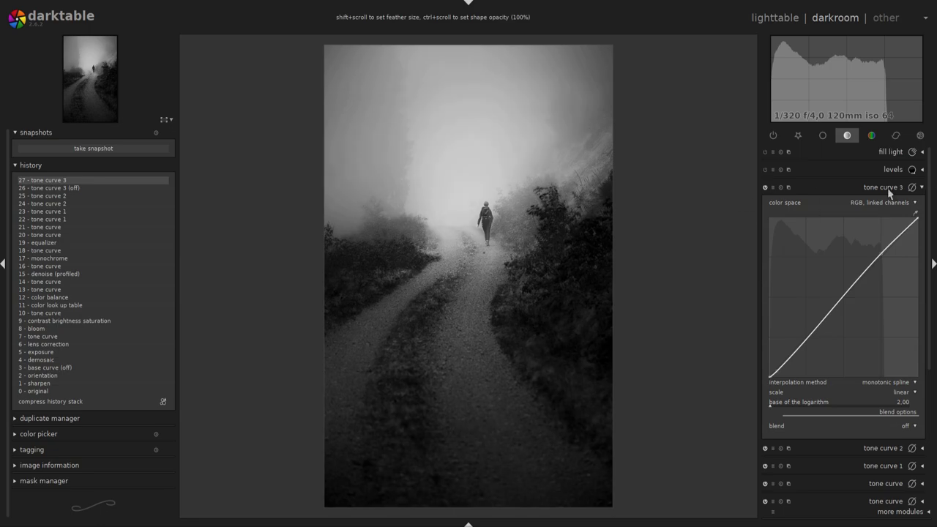
{"action": "left_click", "coordinate": [924, 189]}
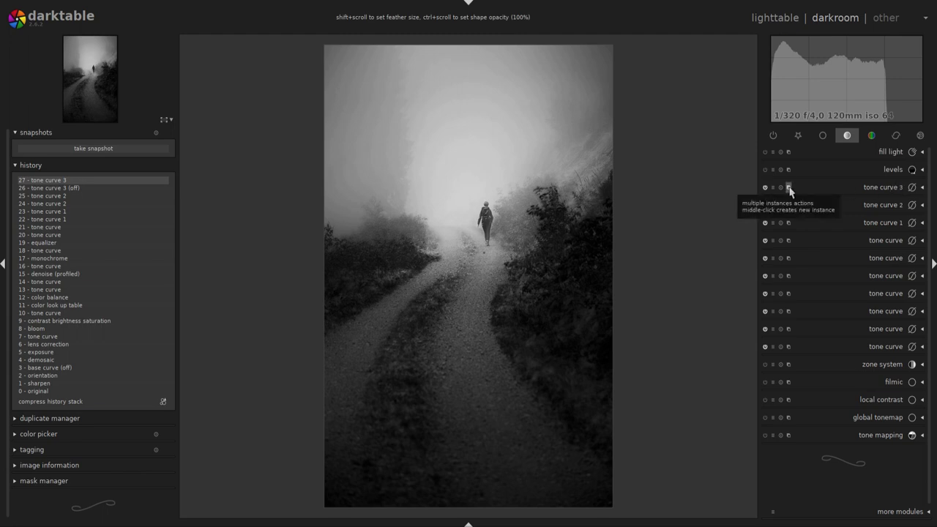
Create tone curve 4 with a drawn four-node path mask across the middle of the road
{"action": "left_click", "coordinate": [789, 190]}
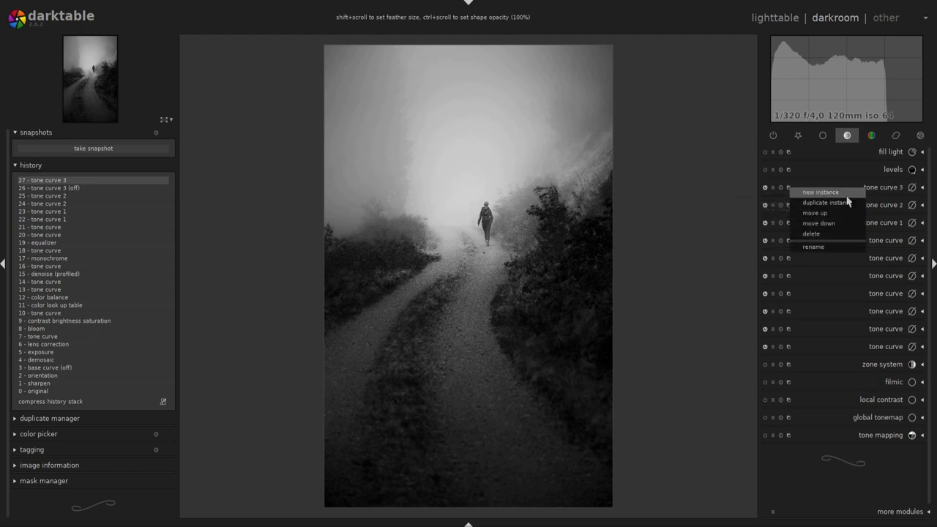
{"action": "left_click", "coordinate": [842, 196]}
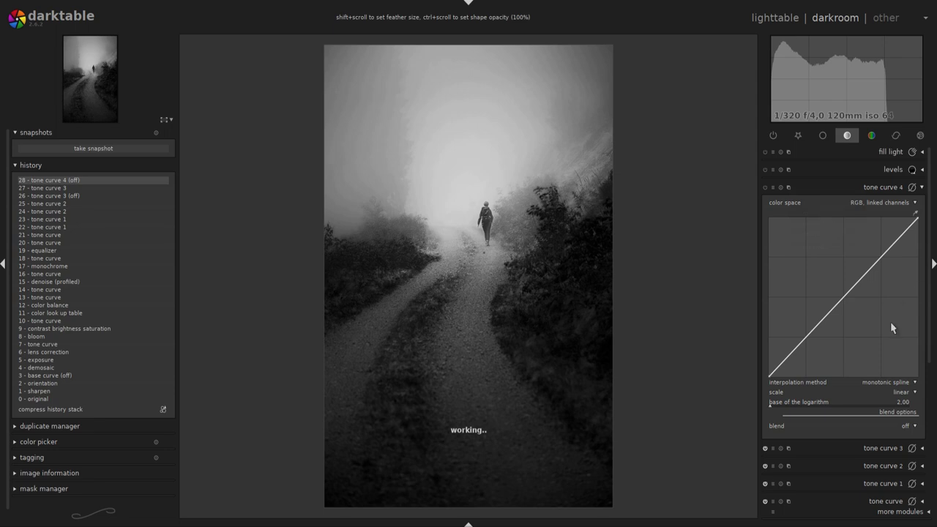
{"action": "left_click", "coordinate": [912, 427]}
{"action": "left_click", "coordinate": [900, 446]}
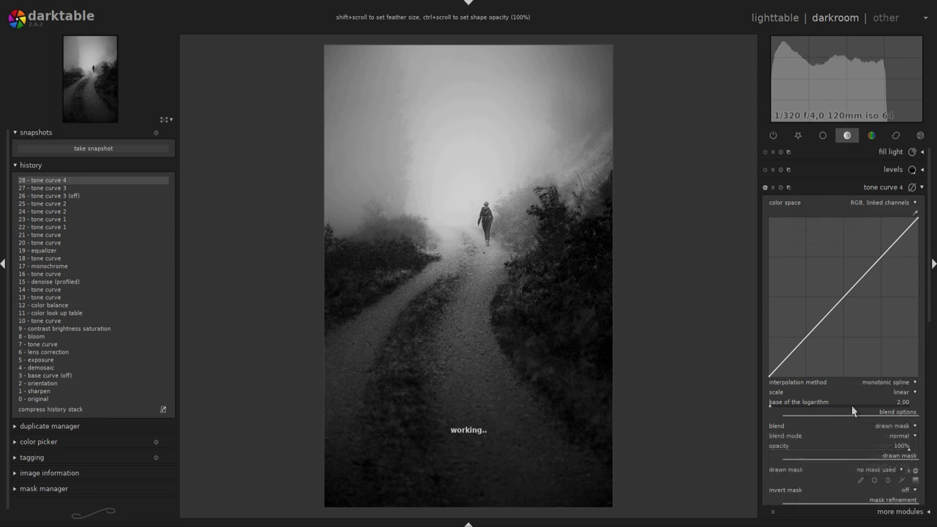
{"action": "left_click", "coordinate": [901, 480]}
{"action": "left_click", "coordinate": [388, 279]}
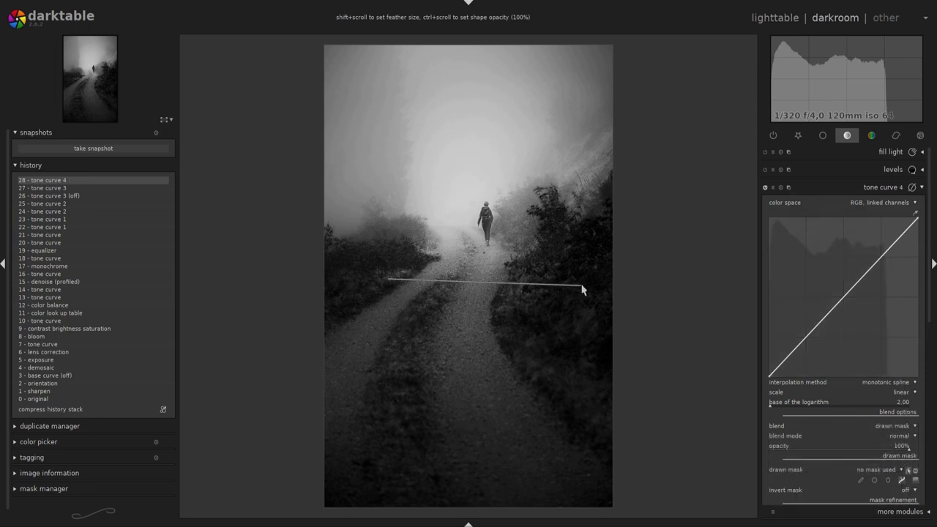
{"action": "left_click", "coordinate": [580, 284]}
{"action": "left_click", "coordinate": [578, 302]}
{"action": "left_click", "coordinate": [360, 321]}
{"action": "right_click", "coordinate": [362, 319]}
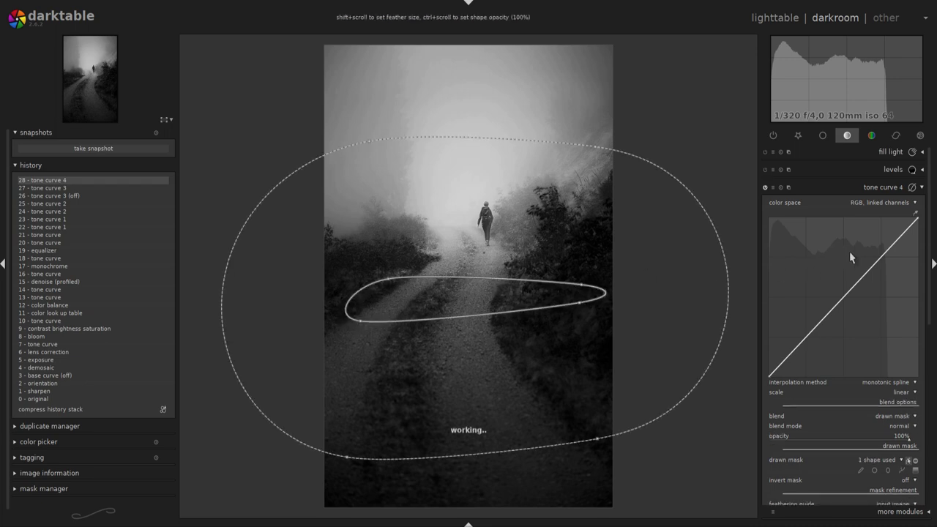
Nudge tone curve 4 upward and pull the mask's feather edge in toward the road
{"action": "left_click_drag", "start_coordinate": [846, 300], "coordinate": [842, 291]}
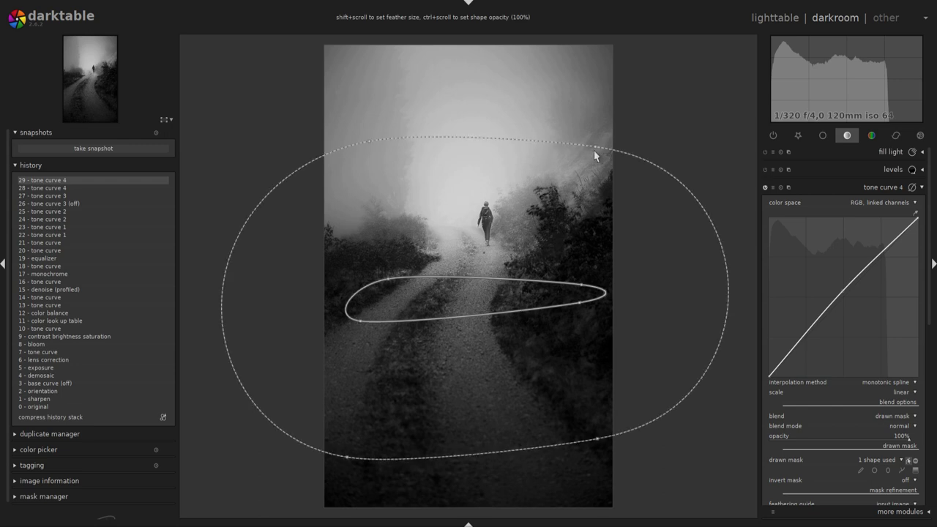
{"action": "left_click_drag", "start_coordinate": [594, 147], "coordinate": [586, 253]}
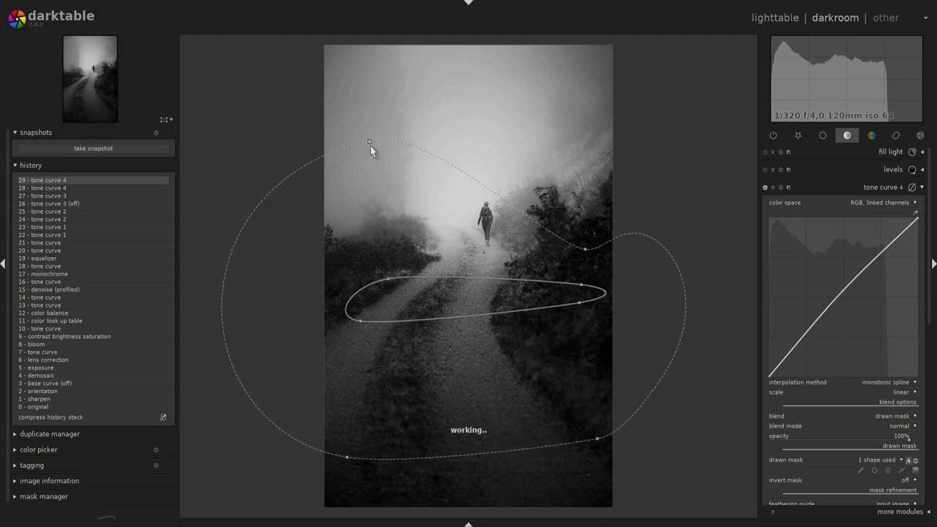
{"action": "left_click_drag", "start_coordinate": [370, 146], "coordinate": [376, 247]}
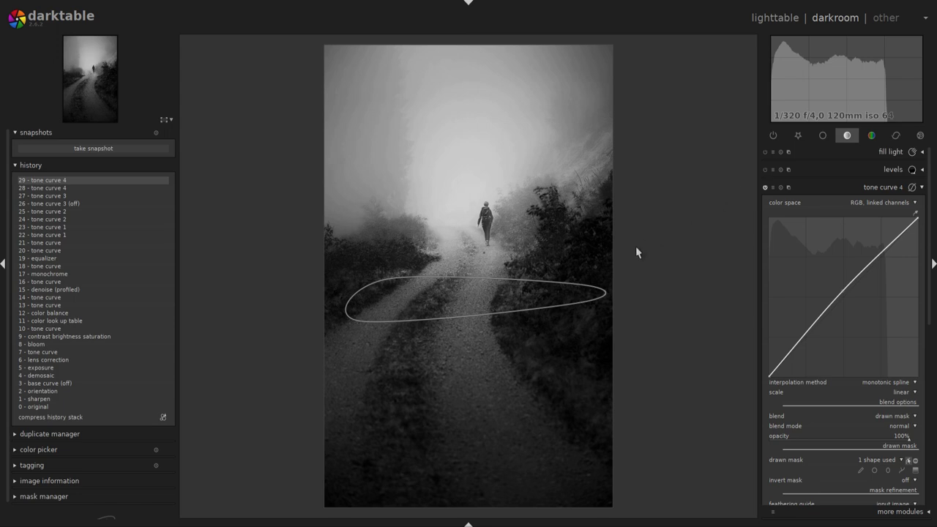
Raise a midtone point on tone curve 4, collapse it, and toggle it off/on to compare
{"action": "left_click", "coordinate": [842, 290]}
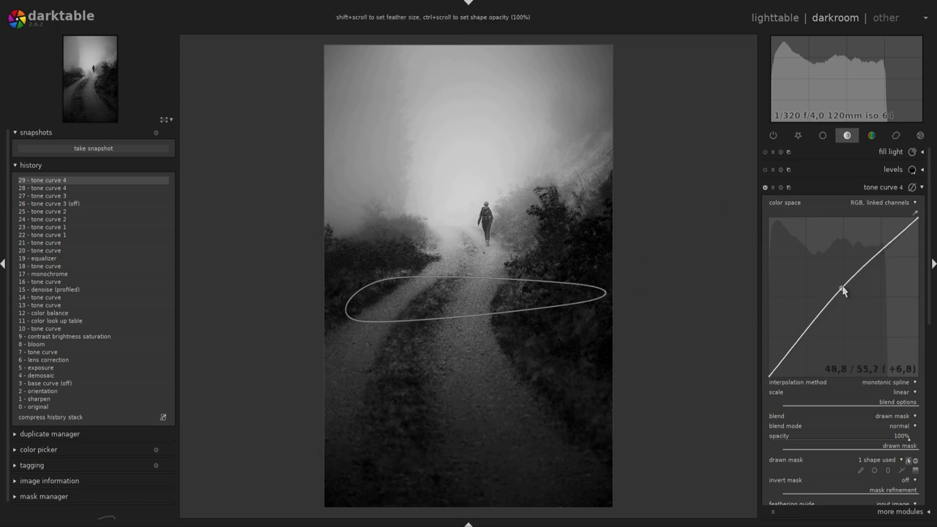
{"action": "left_click_drag", "start_coordinate": [841, 291], "coordinate": [840, 290]}
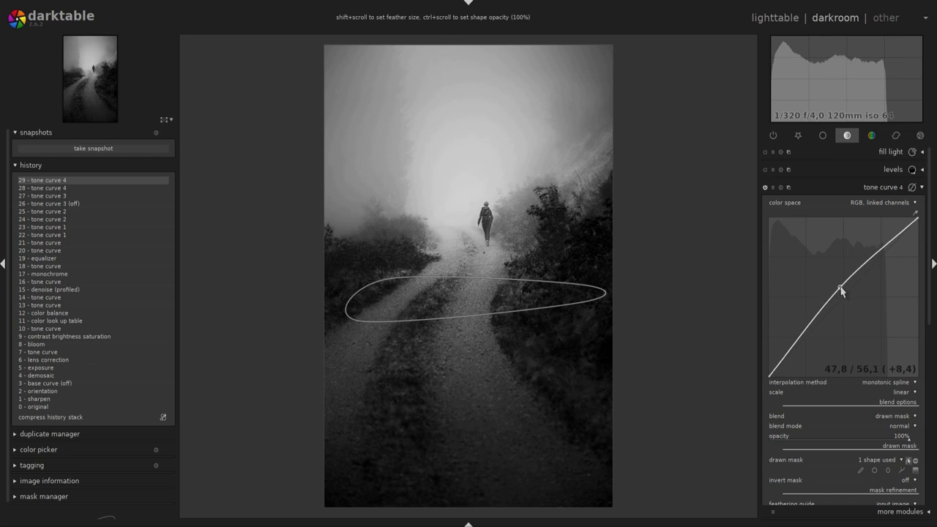
{"action": "left_click_drag", "start_coordinate": [842, 291], "coordinate": [844, 293]}
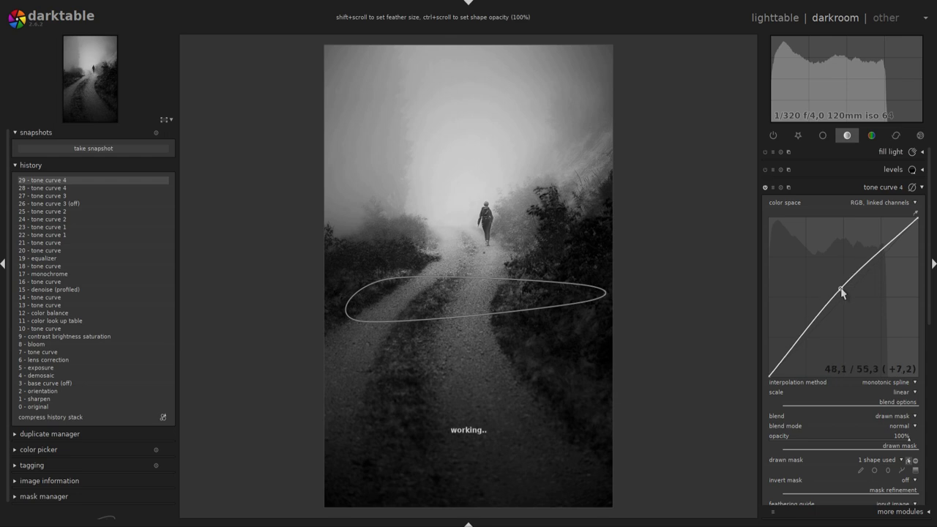
{"action": "left_click", "coordinate": [923, 189]}
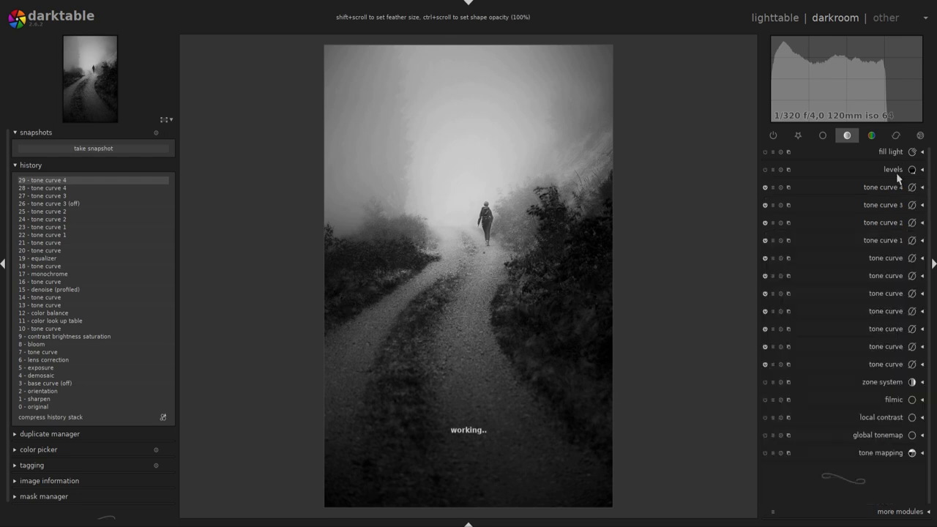
{"action": "left_click", "coordinate": [765, 188]}
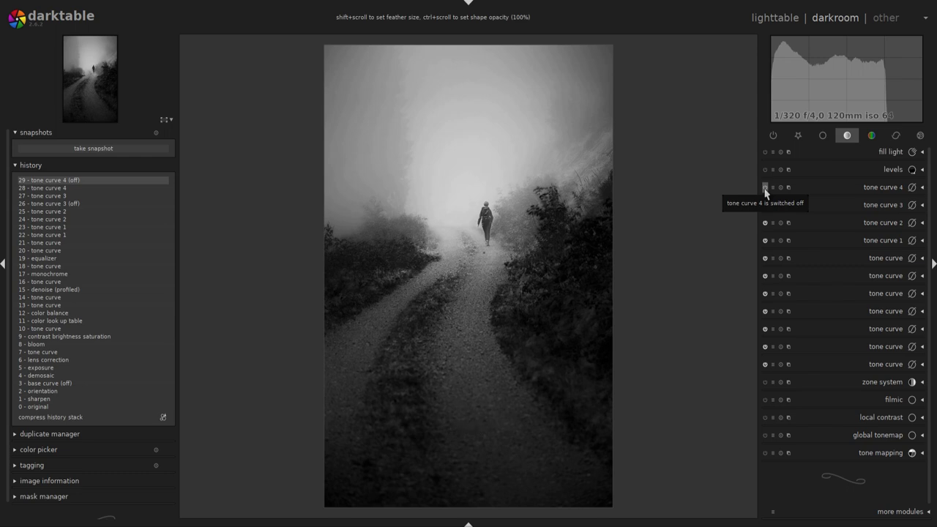
{"action": "left_click", "coordinate": [765, 187]}
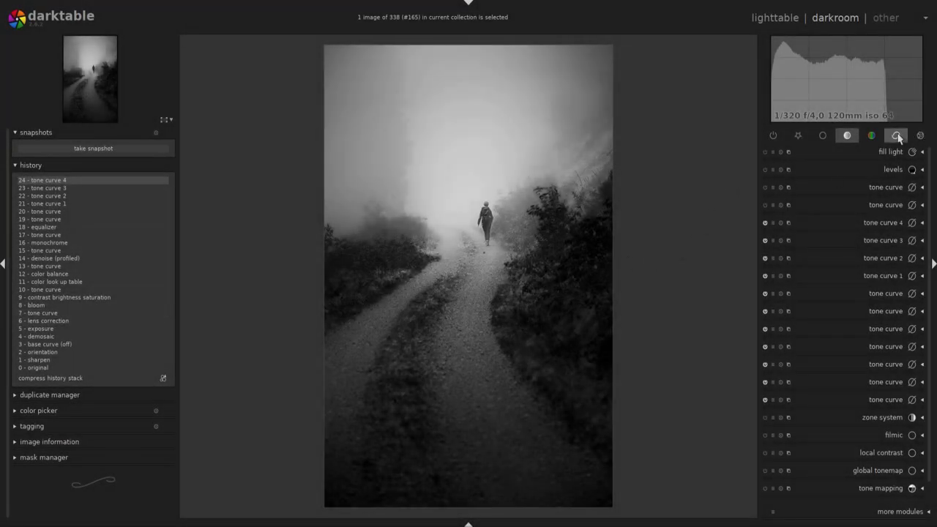
Expand the first equalizer and pull down the coarse (left) side of its luma curve
{"action": "left_click", "coordinate": [897, 137]}
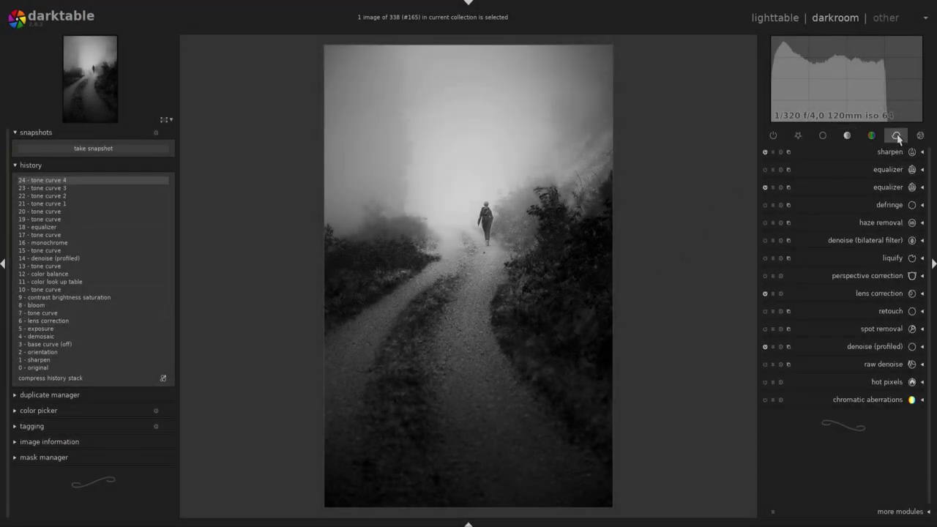
{"action": "left_click", "coordinate": [923, 173]}
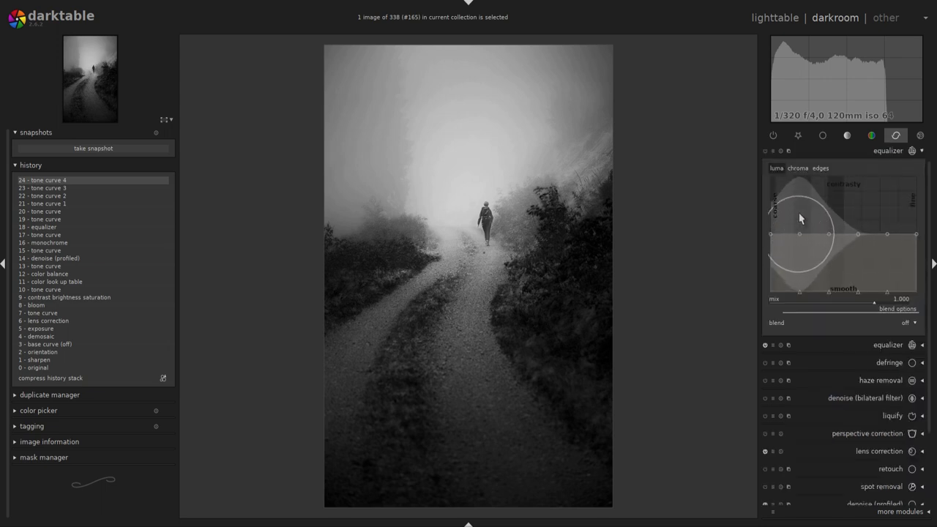
{"action": "mouse_move", "coordinate": [797, 212]}
{"action": "left_mouse_down"}
{"action": "mouse_move", "coordinate": [792, 229]}
{"action": "mouse_move", "coordinate": [784, 219]}
{"action": "left_mouse_up"}
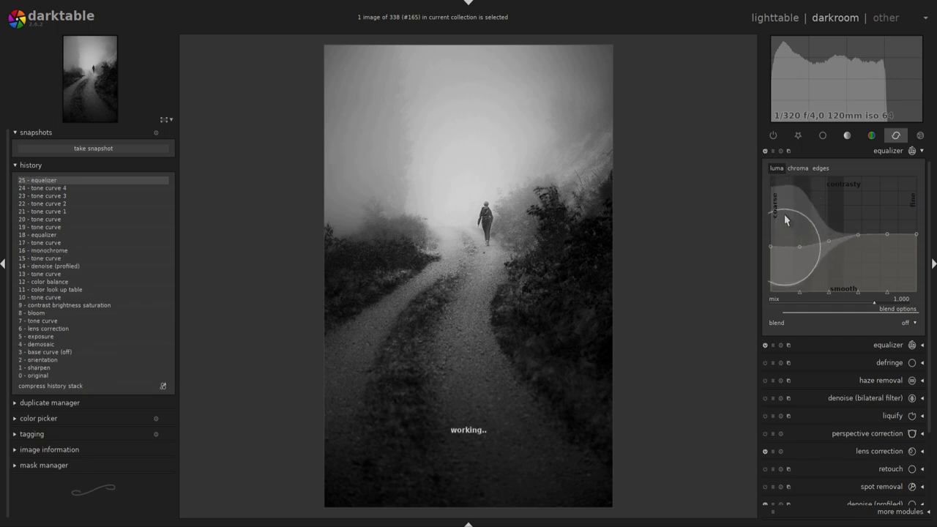
{"action": "left_click_drag", "start_coordinate": [783, 215], "coordinate": [823, 224]}
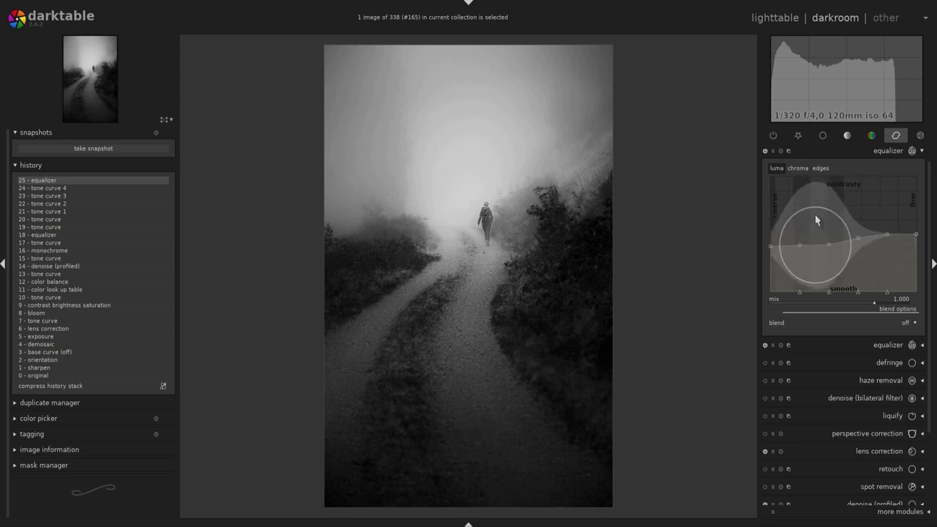
{"action": "scroll", "coordinate": [808, 219], "scroll_direction": "up", "scroll_amount": 5}
{"action": "left_click_drag", "start_coordinate": [803, 223], "coordinate": [799, 229]}
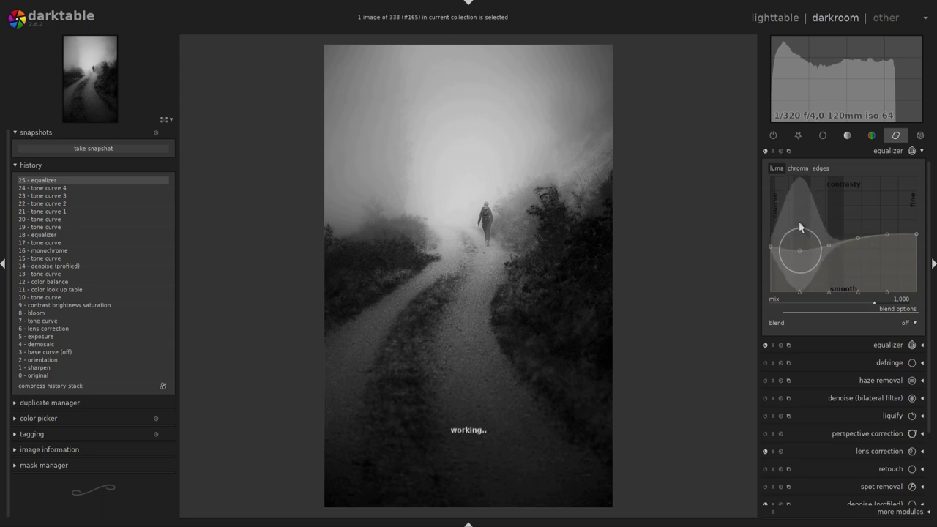
Blend the equalizer through a drawn & parametric mask, with a path around the walking figure
{"action": "left_click", "coordinate": [912, 327]}
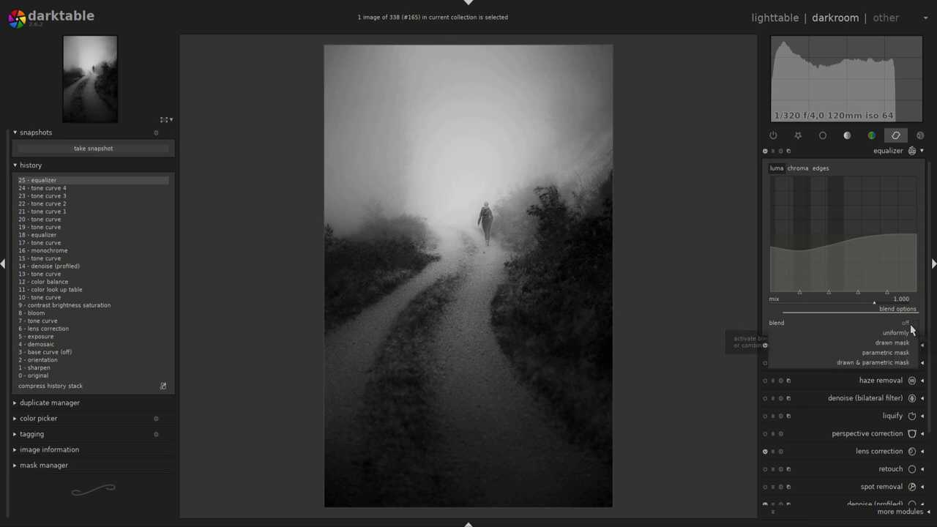
{"action": "left_click", "coordinate": [906, 363]}
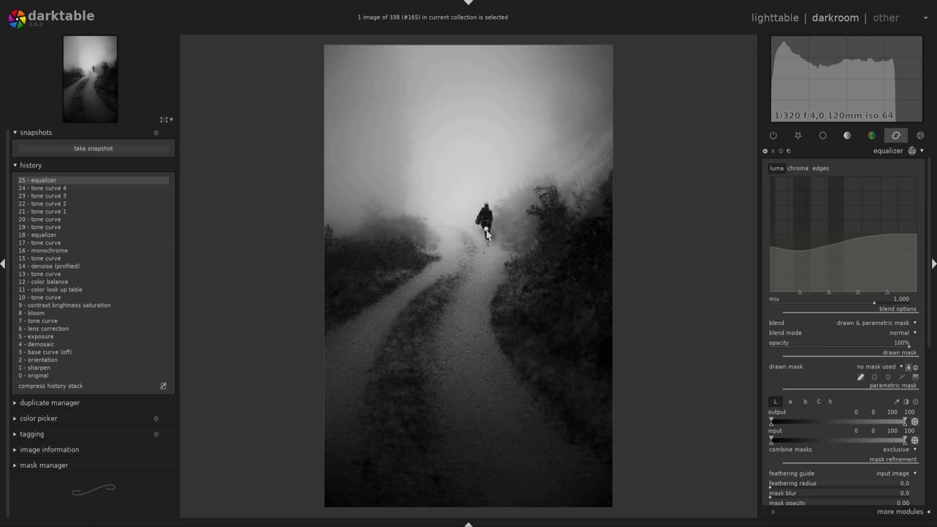
{"action": "right_click", "coordinate": [488, 243]}
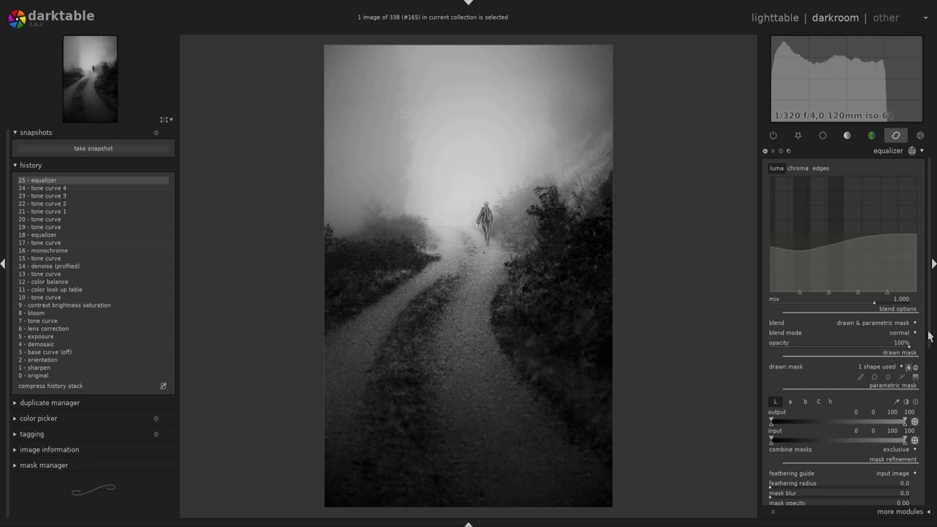
Set the mask feathering radius to 123.1 and mask contrast to 0.55, checking the mask preview
{"action": "scroll", "coordinate": [926, 334], "scroll_direction": "down", "scroll_amount": 3}
{"action": "scroll", "coordinate": [924, 333], "scroll_direction": "down", "scroll_amount": 2}
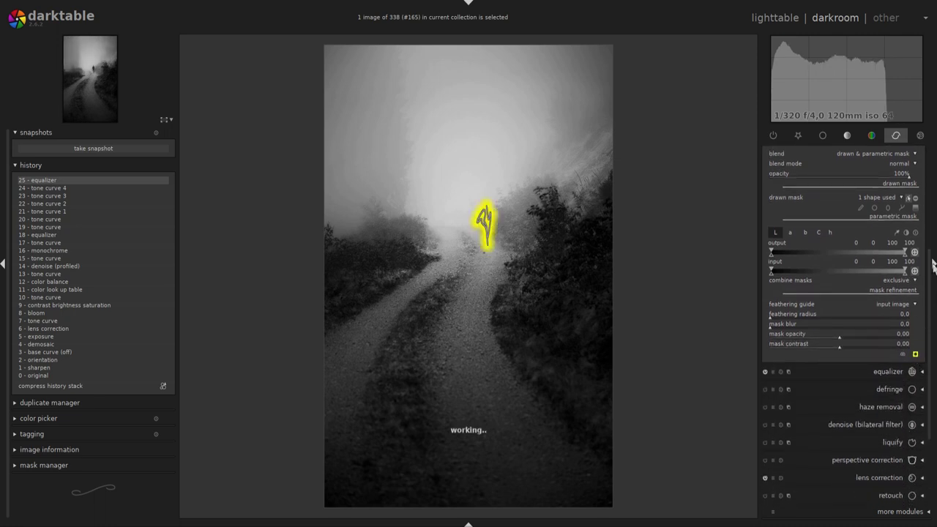
{"action": "left_click", "coordinate": [774, 322]}
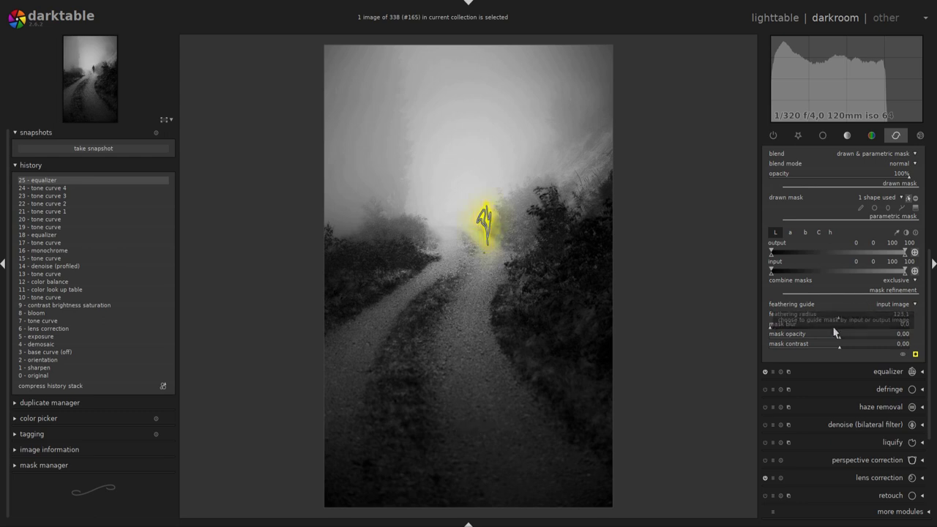
{"action": "left_click", "coordinate": [870, 346]}
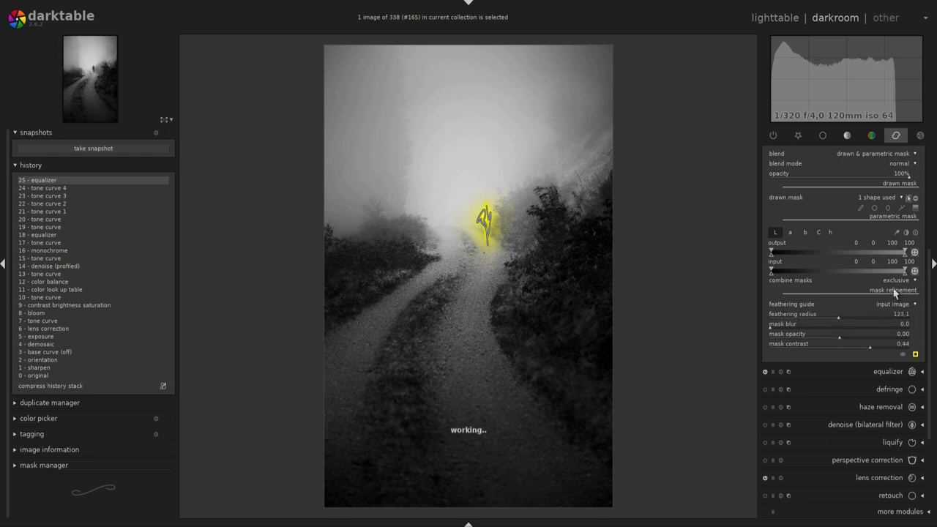
{"action": "left_click", "coordinate": [878, 346]}
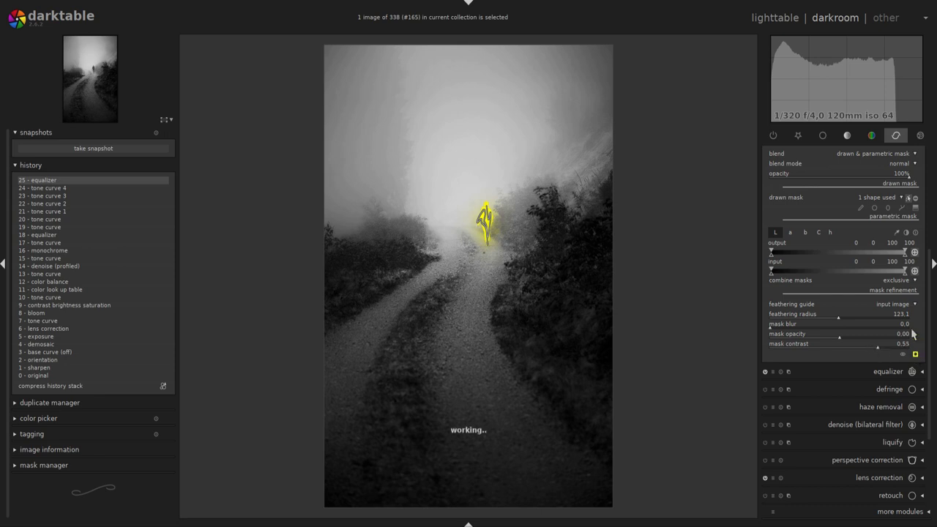
{"action": "left_click", "coordinate": [914, 355]}
{"action": "scroll", "coordinate": [932, 258], "scroll_direction": "up", "scroll_amount": 2}
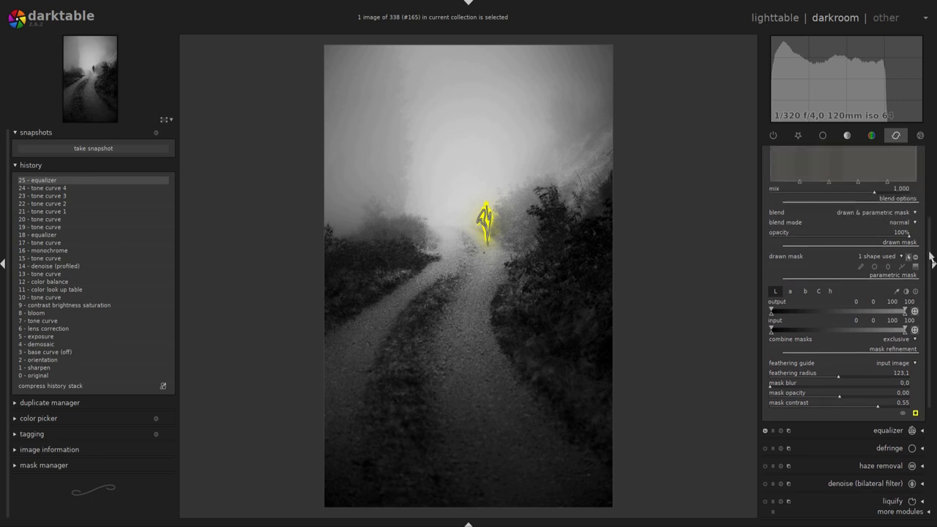
{"action": "scroll", "coordinate": [932, 257], "scroll_direction": "up", "scroll_amount": 1}
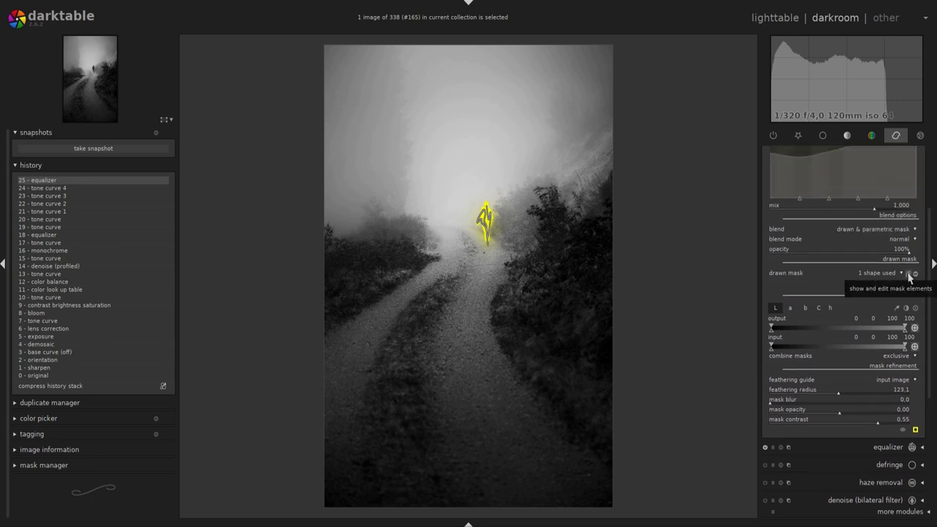
Stop editing the mask shape and raise the fine-detail (right) end of the equalizer's luma curve
{"action": "left_click", "coordinate": [909, 274]}
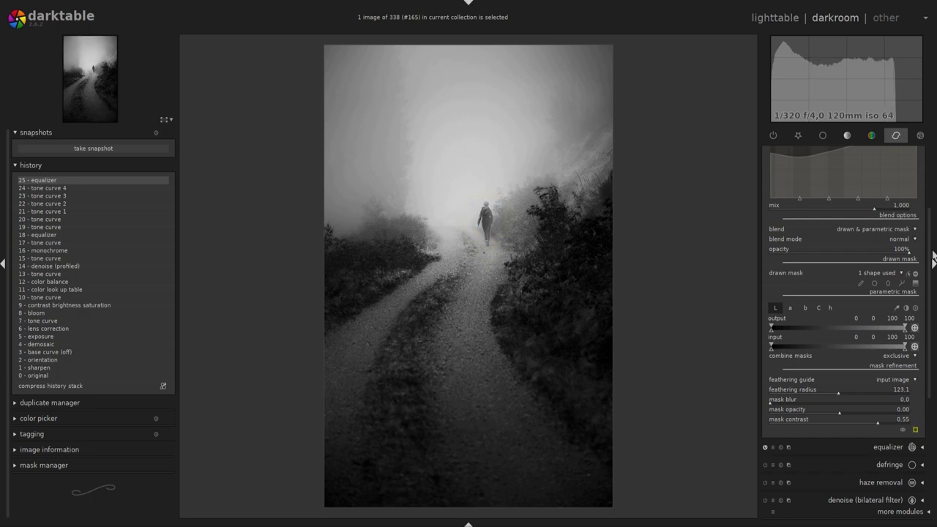
{"action": "scroll", "coordinate": [931, 212], "scroll_direction": "up", "scroll_amount": 2}
{"action": "scroll", "coordinate": [931, 212], "scroll_direction": "up", "scroll_amount": 2}
{"action": "scroll", "coordinate": [931, 212], "scroll_direction": "up", "scroll_amount": 1}
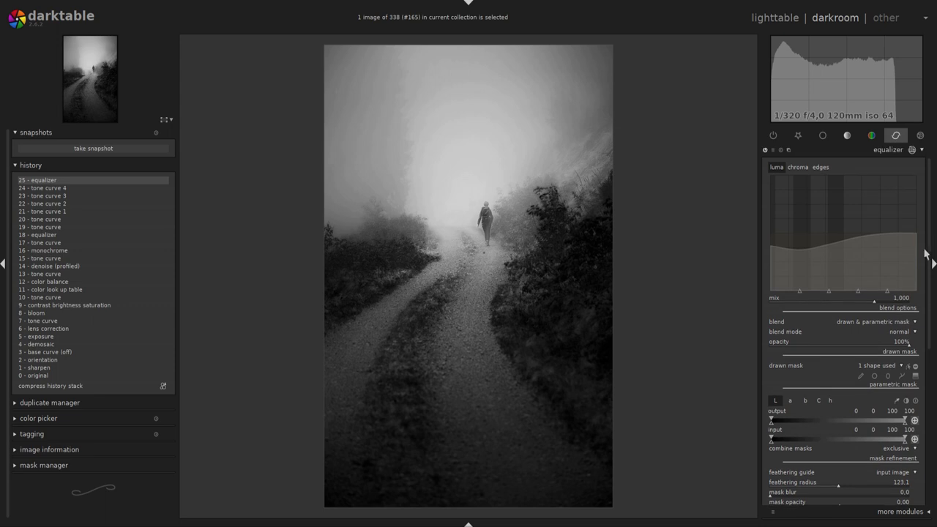
{"action": "left_click", "coordinate": [915, 366]}
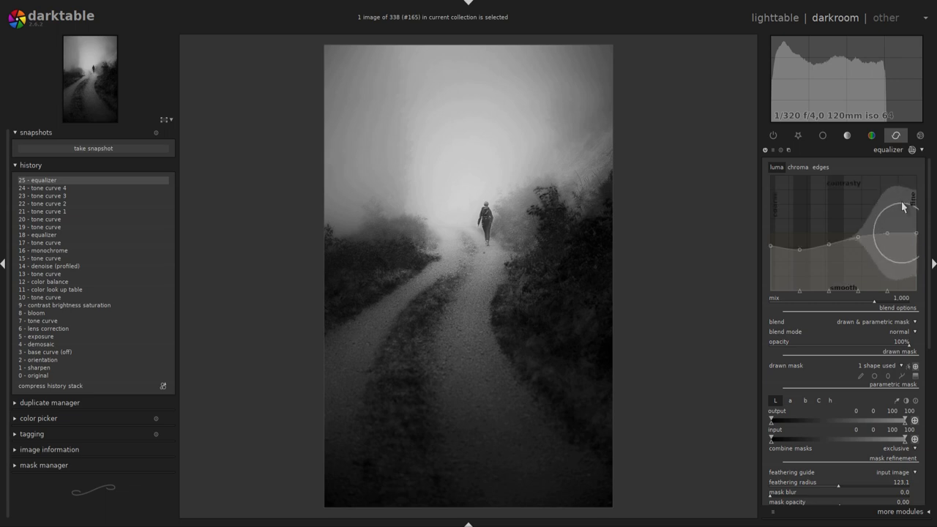
{"action": "mouse_move", "coordinate": [911, 202]}
{"action": "left_mouse_down"}
{"action": "mouse_move", "coordinate": [872, 193]}
{"action": "mouse_move", "coordinate": [888, 187]}
{"action": "left_mouse_up"}
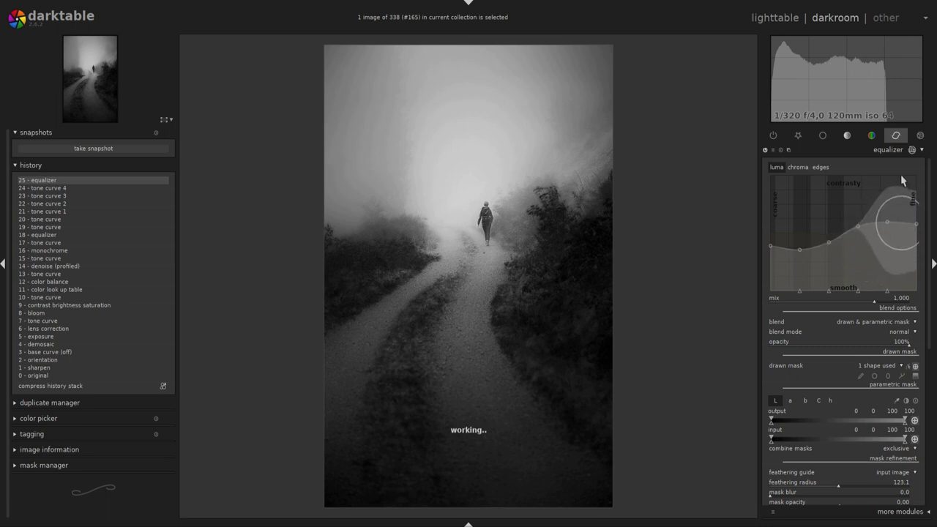
Compare the equalizer off and on, test the mix slider, and lift the fine-detail end further
{"action": "left_click", "coordinate": [765, 150]}
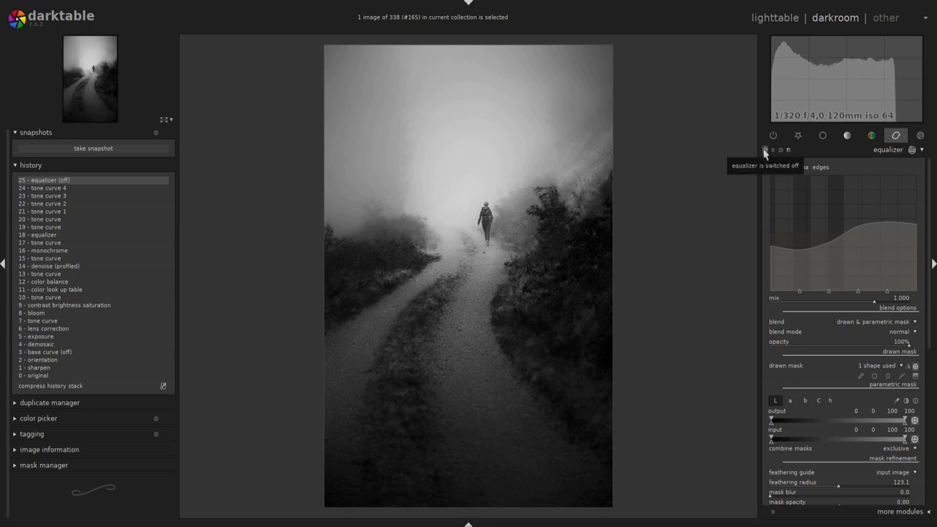
{"action": "left_click", "coordinate": [765, 150]}
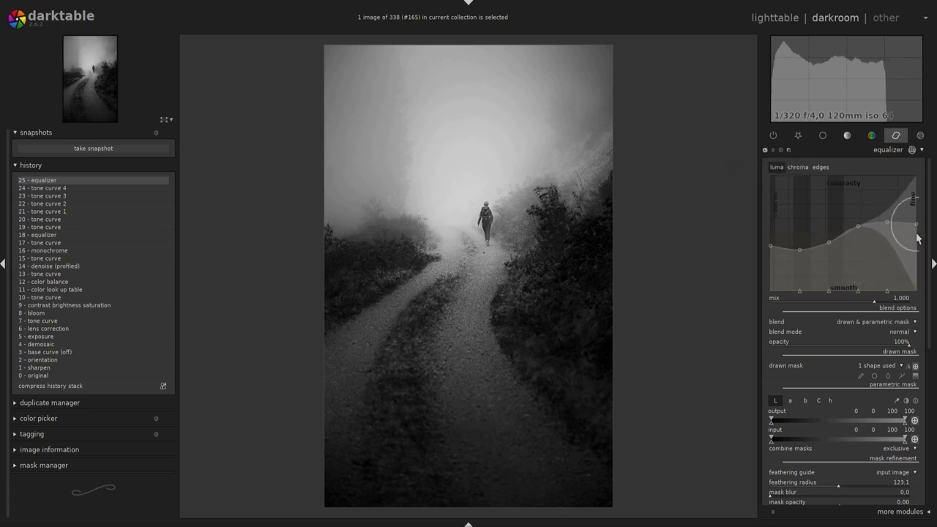
{"action": "left_click_drag", "start_coordinate": [877, 306], "coordinate": [870, 304]}
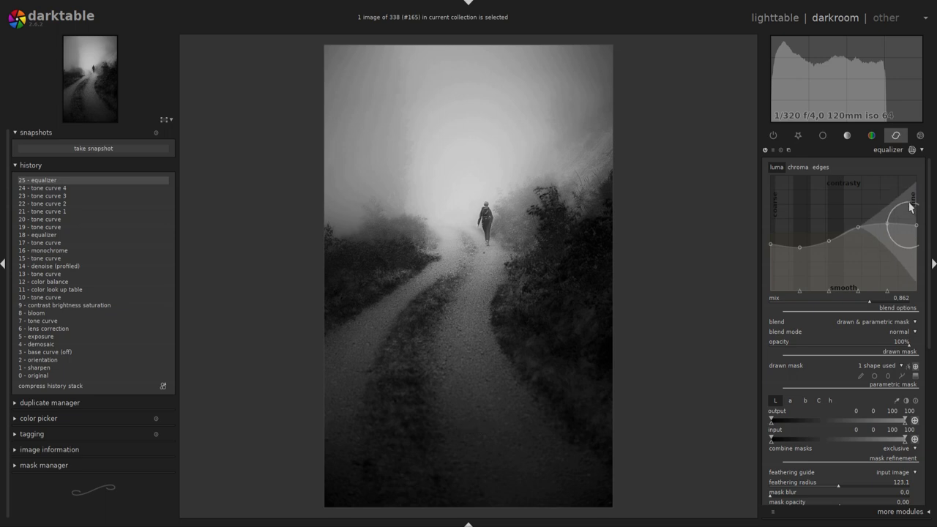
{"action": "mouse_move", "coordinate": [913, 209]}
{"action": "left_mouse_down"}
{"action": "mouse_move", "coordinate": [913, 195]}
{"action": "mouse_move", "coordinate": [891, 197]}
{"action": "left_mouse_up"}
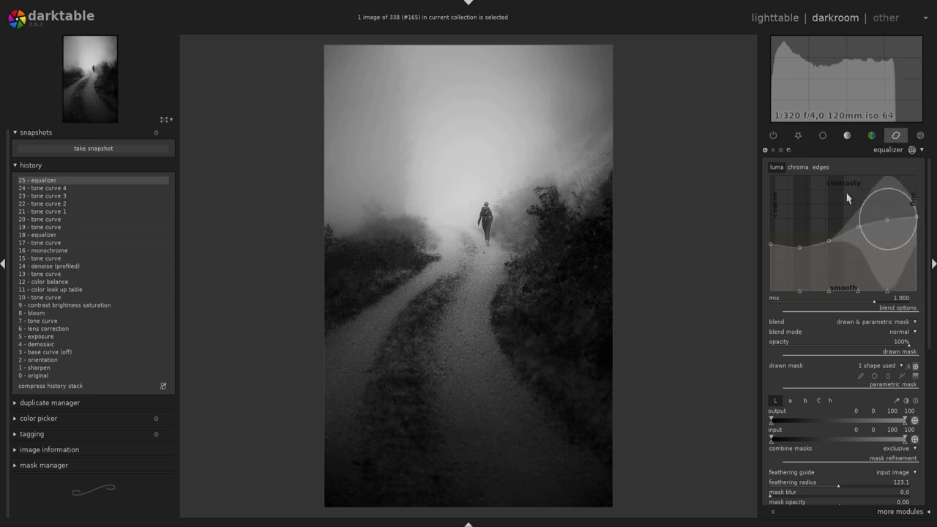
{"action": "scroll", "coordinate": [515, 227], "scroll_direction": "up", "scroll_amount": 6}
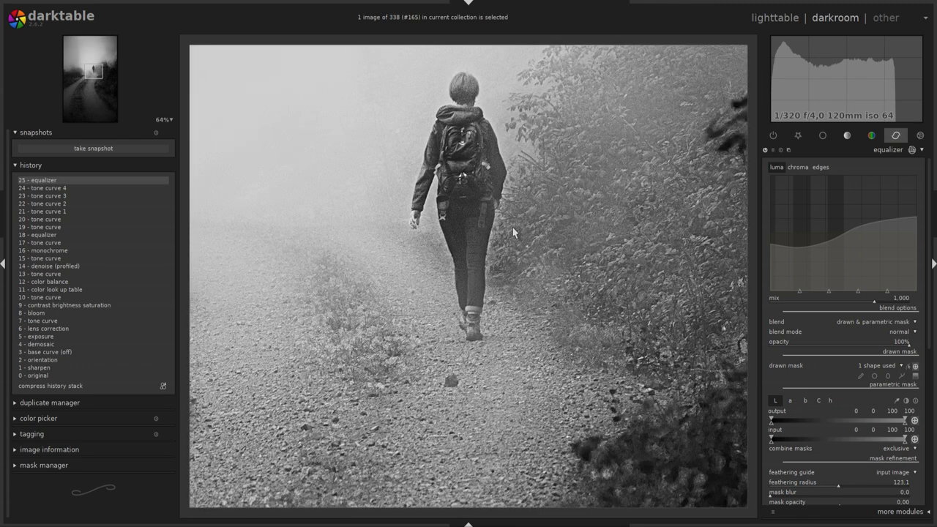
Add a second profiled denoise instance with the luma preset (wavelets, strength 0.300), then show the tone modules
{"action": "left_click", "coordinate": [921, 150]}
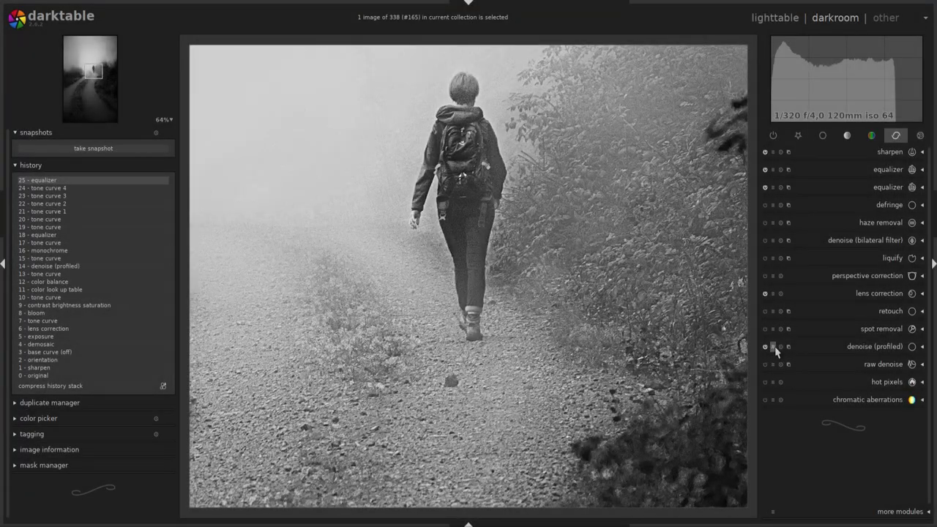
{"action": "left_click", "coordinate": [788, 347]}
{"action": "left_click", "coordinate": [817, 351]}
{"action": "left_click", "coordinate": [773, 346]}
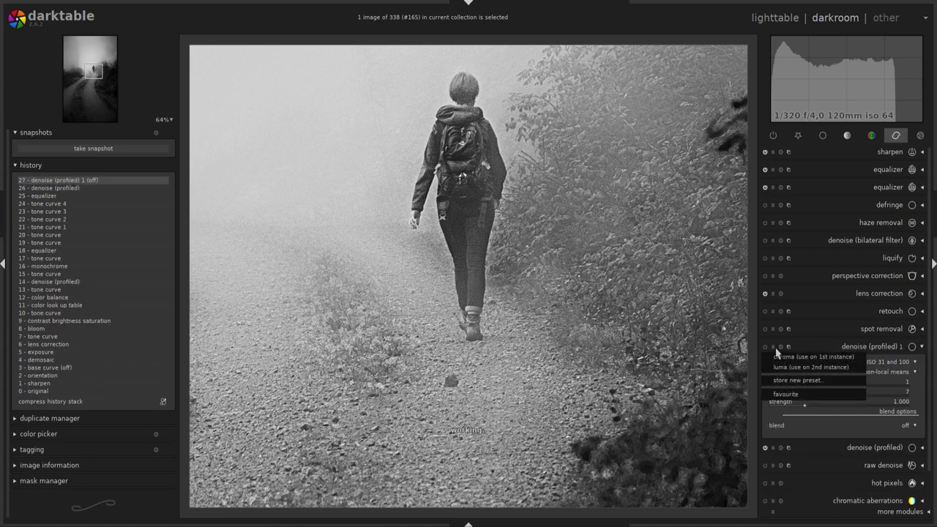
{"action": "left_click", "coordinate": [787, 367]}
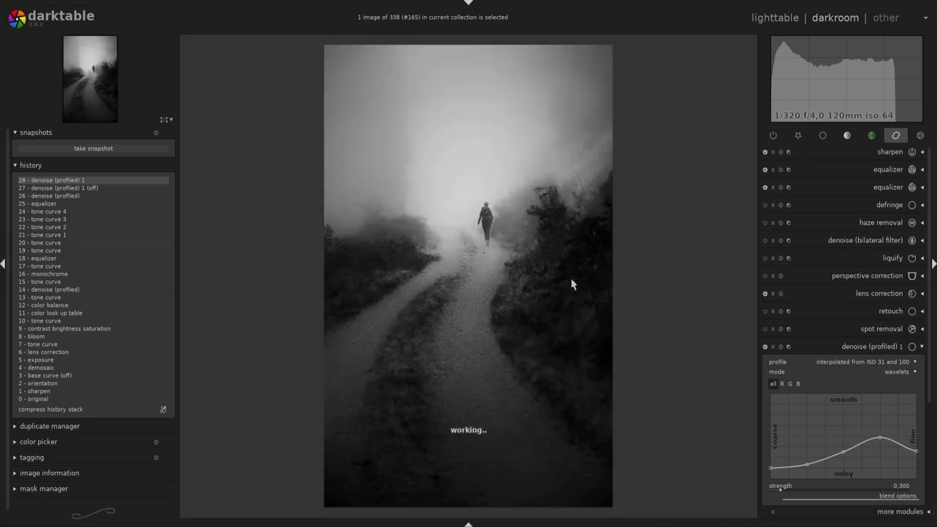
{"action": "left_click", "coordinate": [921, 347]}
{"action": "left_click", "coordinate": [846, 136]}
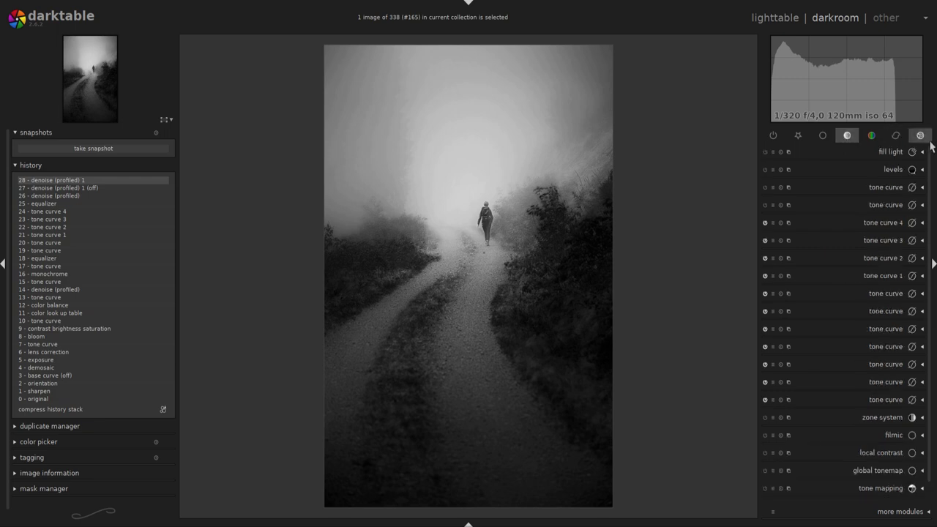
Shape an unused tone curve into a gentle S: lowered shadows, raised upper tones, adjusted midtone point
{"action": "left_click", "coordinate": [920, 207]}
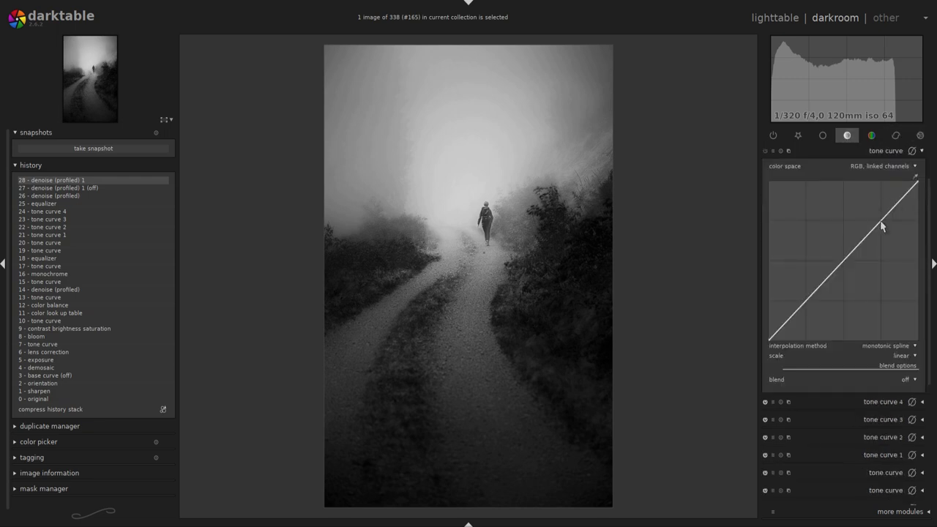
{"action": "left_click", "coordinate": [881, 227]}
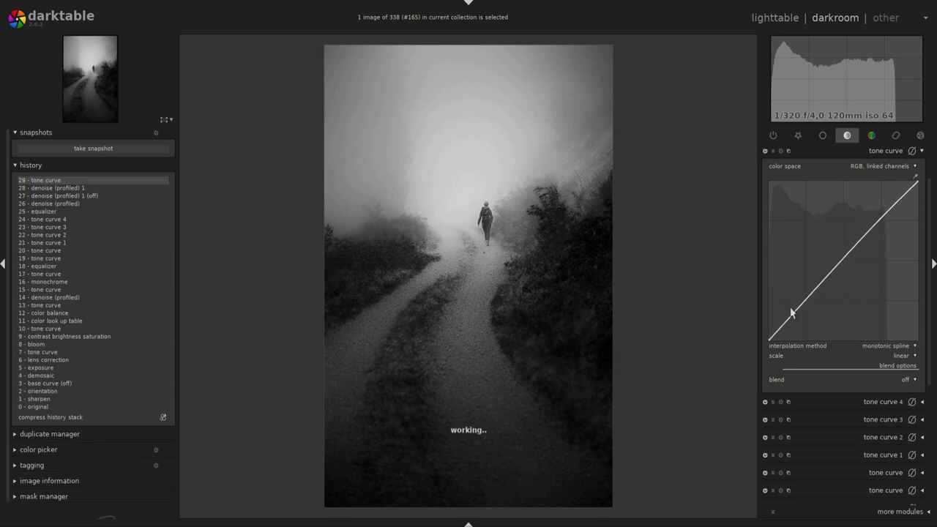
{"action": "left_click_drag", "start_coordinate": [781, 333], "coordinate": [779, 336]}
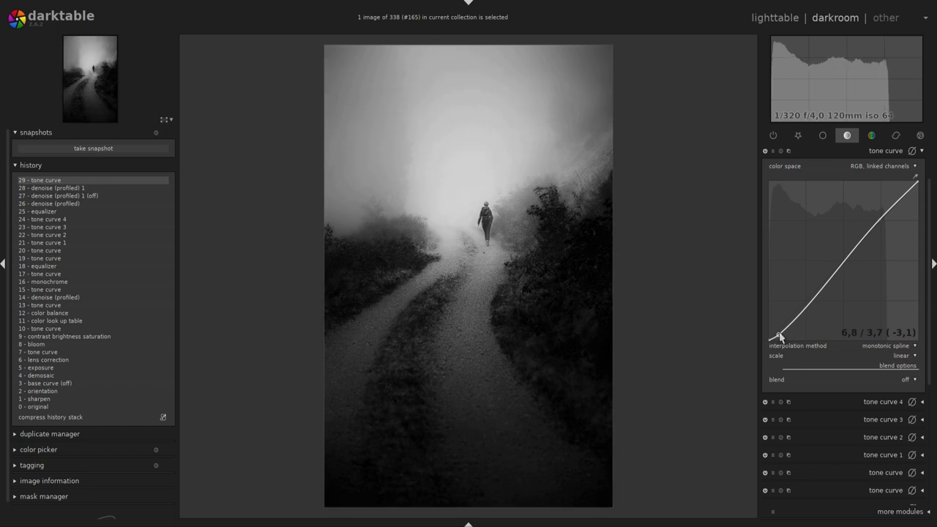
{"action": "left_click_drag", "start_coordinate": [780, 335], "coordinate": [783, 334]}
{"action": "left_click_drag", "start_coordinate": [881, 225], "coordinate": [876, 228]}
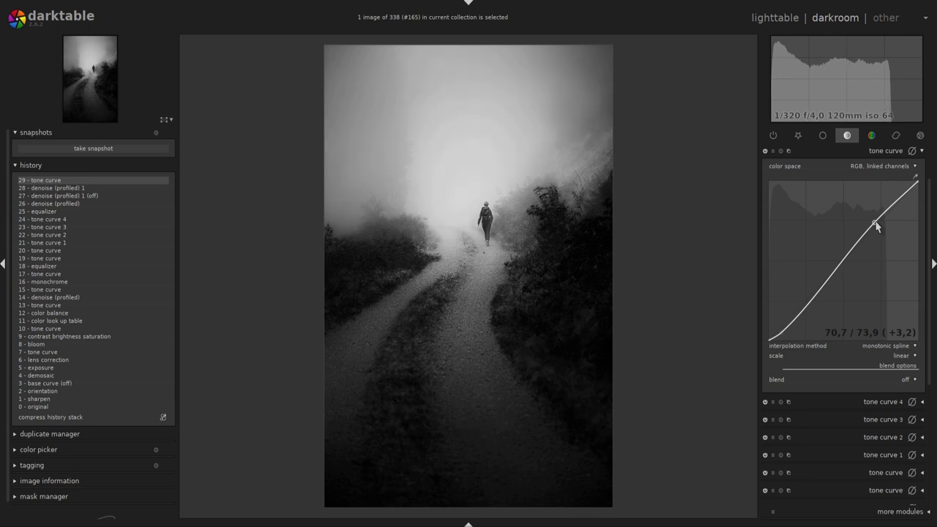
{"action": "left_click", "coordinate": [824, 288]}
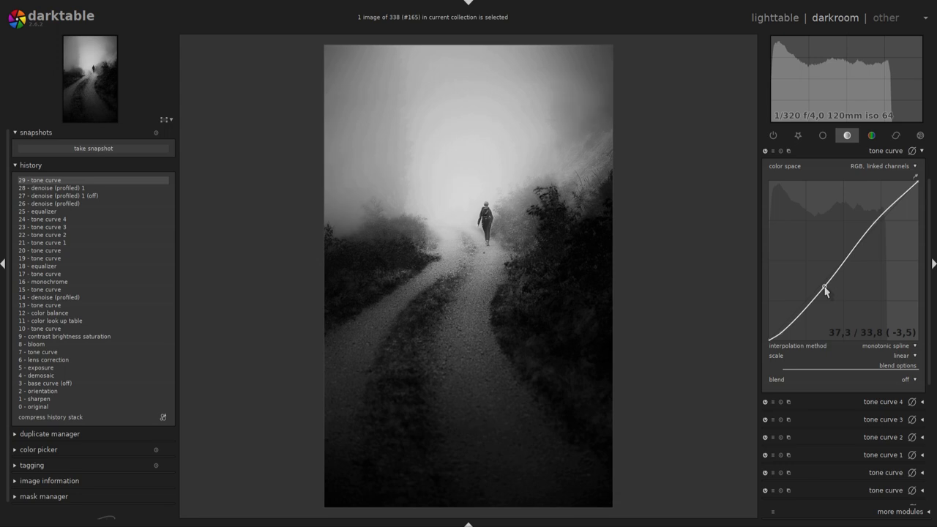
{"action": "left_click_drag", "start_coordinate": [825, 288], "coordinate": [823, 287]}
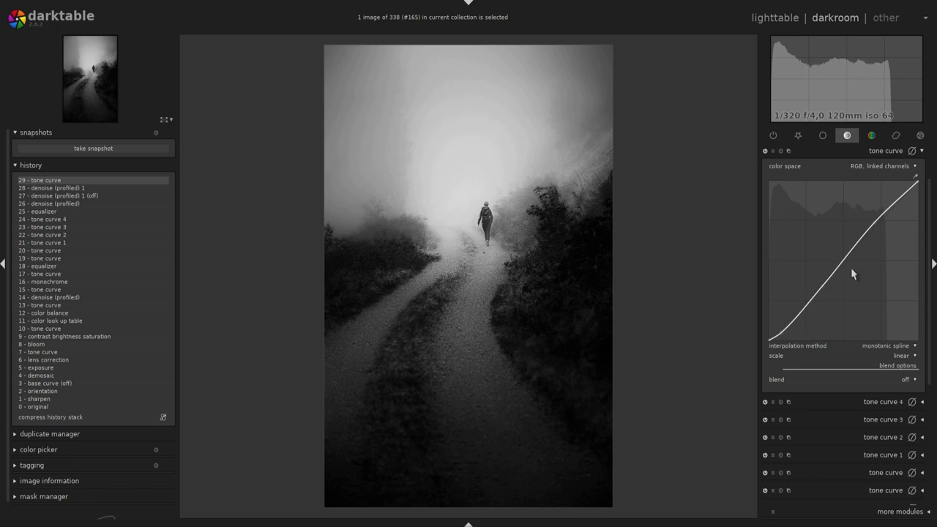
{"action": "left_click", "coordinate": [765, 152]}
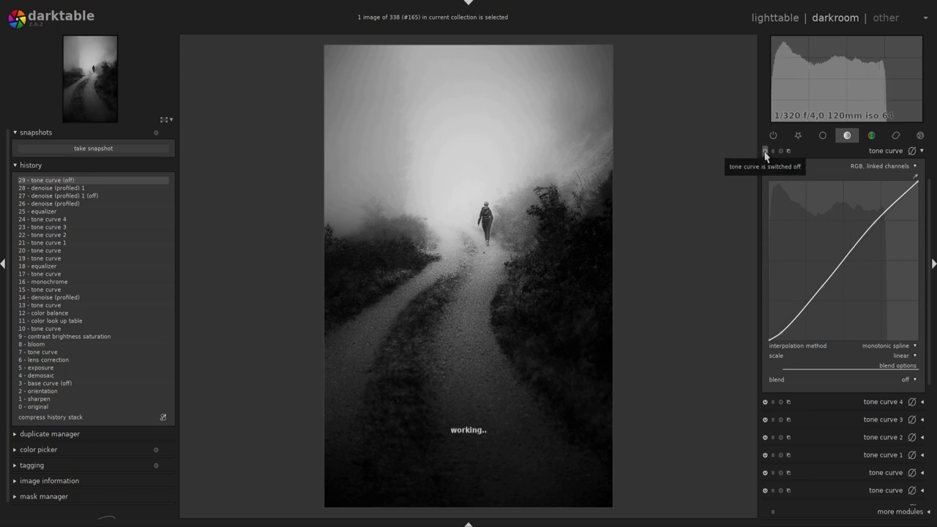
{"action": "left_click", "coordinate": [765, 151]}
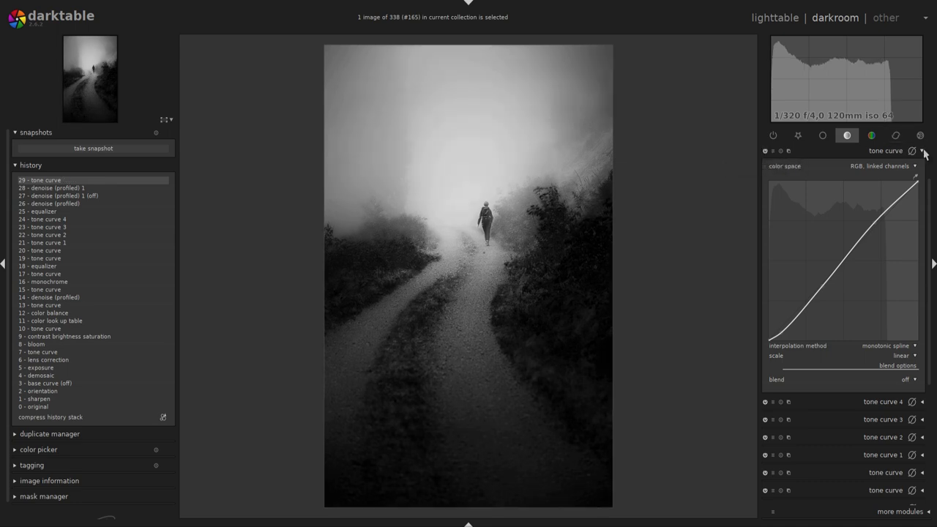
{"action": "left_click", "coordinate": [875, 151]}
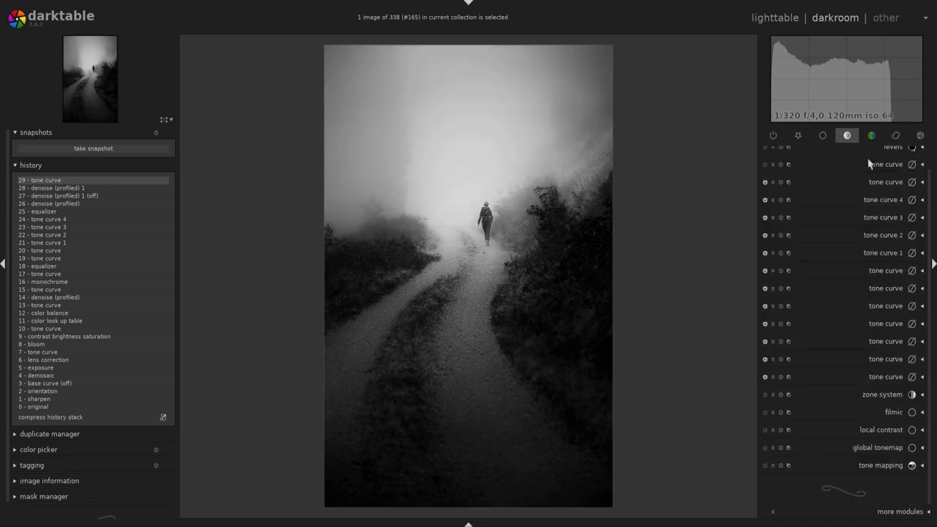
Compress the history stack and jump back to the colour version at step 7
{"action": "left_click", "coordinate": [77, 417]}
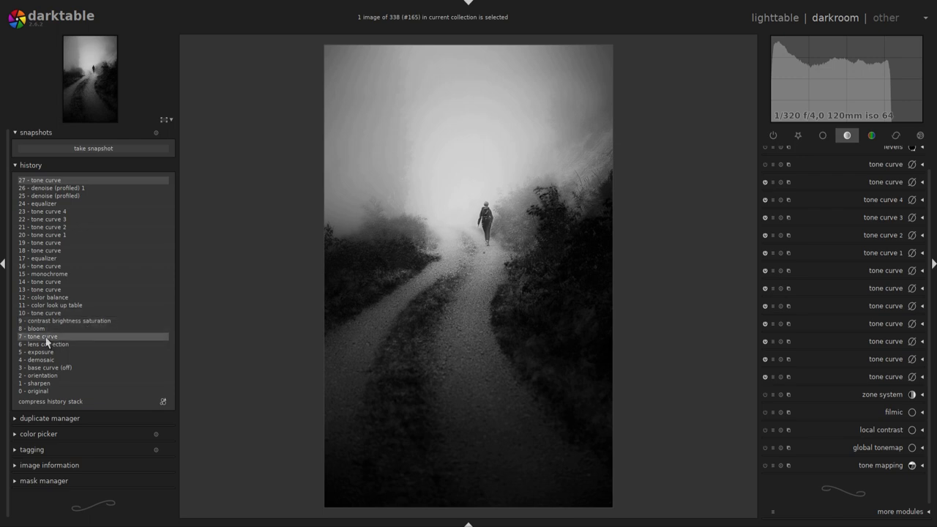
{"action": "left_click", "coordinate": [47, 337]}
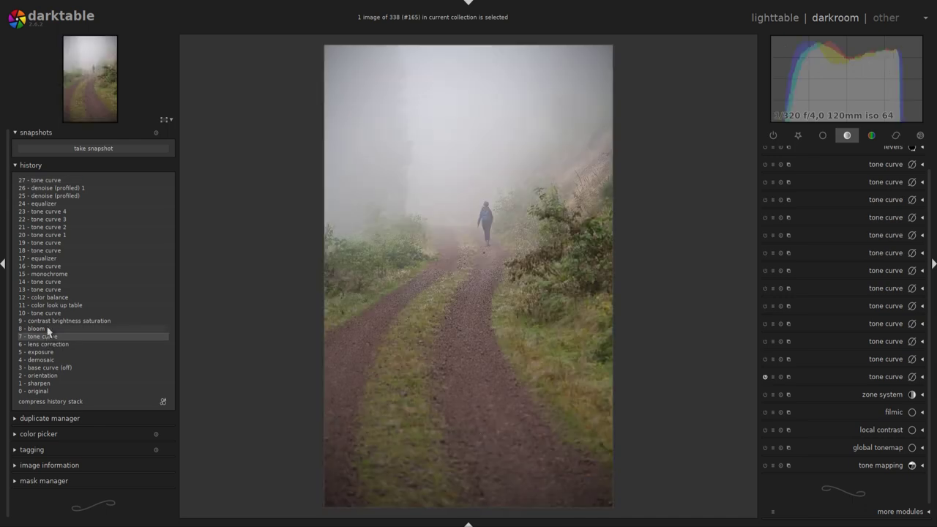
{"action": "key", "text": "Tab"}
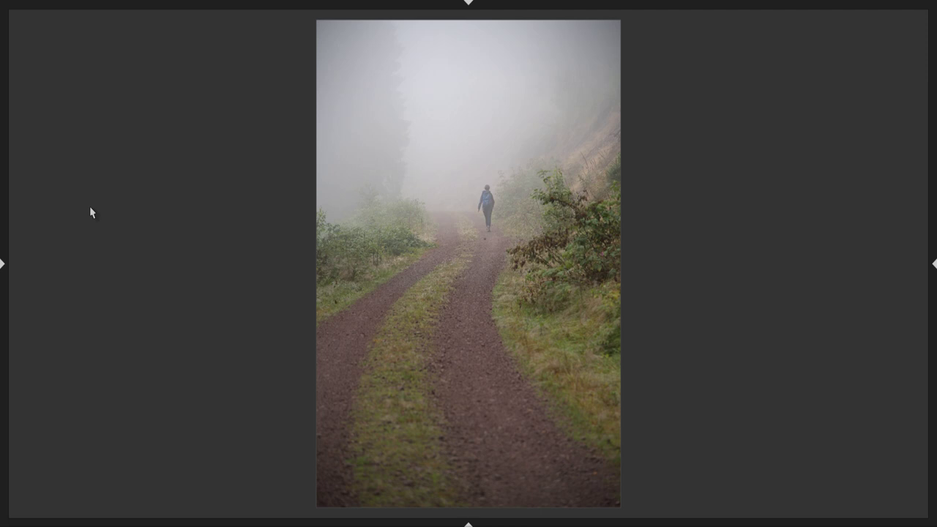
{"action": "key", "text": "Tab"}
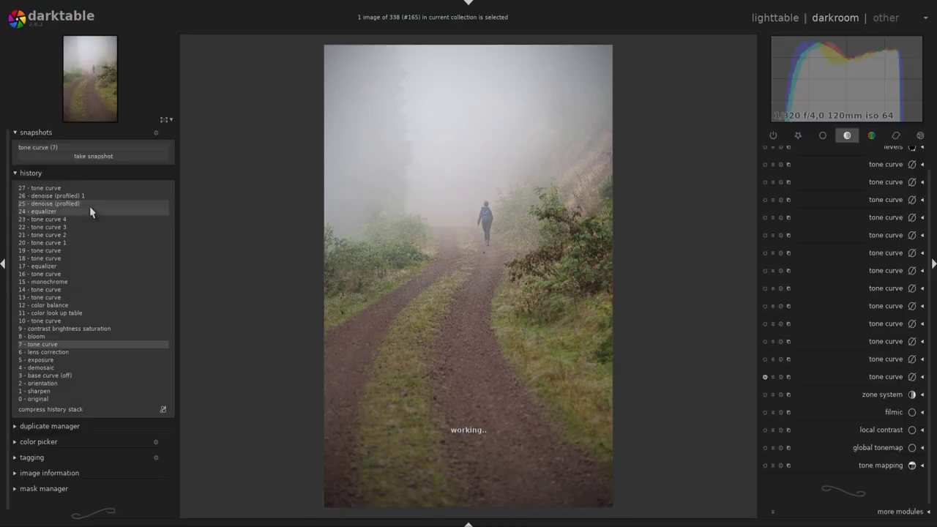
Snapshot the step-7 colour version and show it split against the latest edit, full-screen
{"action": "left_click", "coordinate": [73, 154]}
{"action": "left_click", "coordinate": [71, 147]}
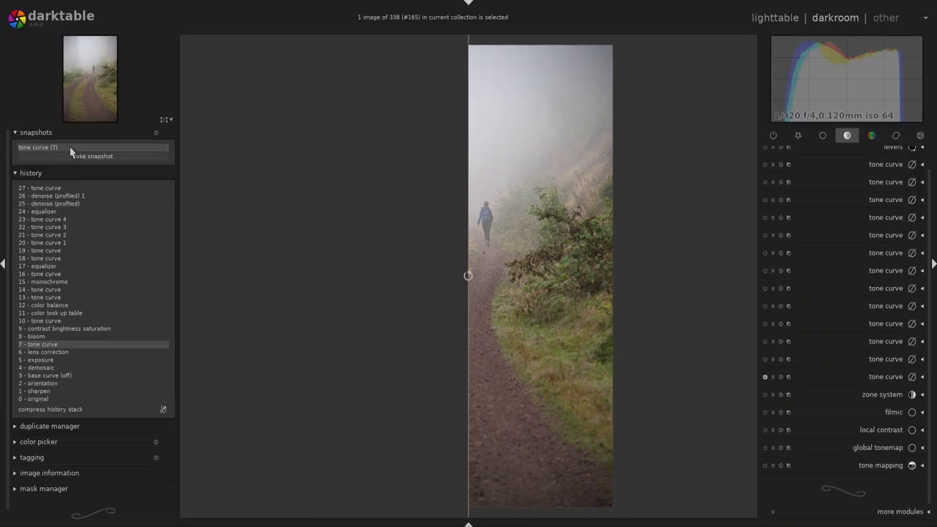
{"action": "left_click", "coordinate": [58, 189]}
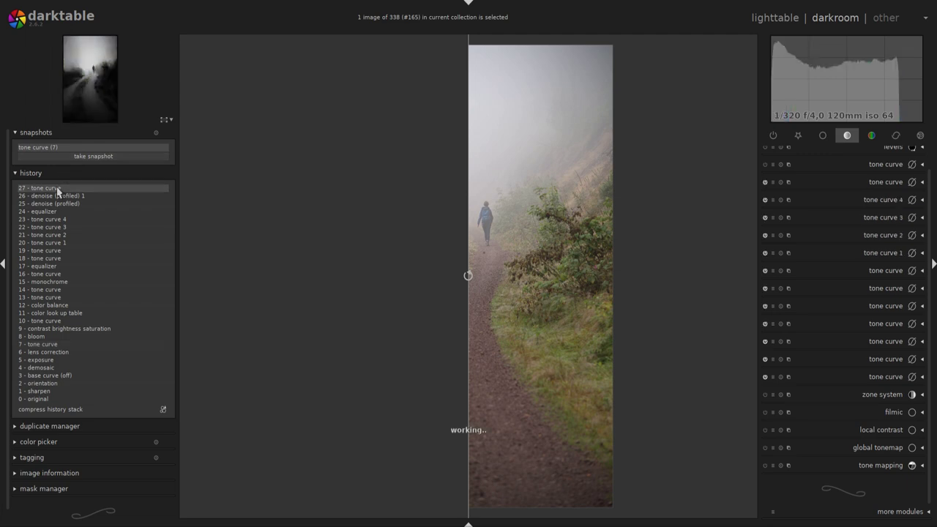
{"action": "key", "text": "Tab"}
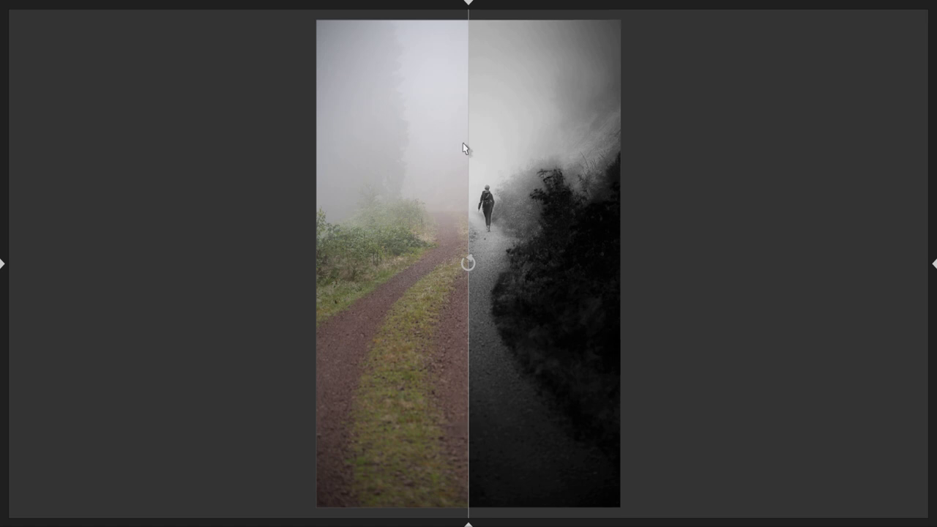
Slide the split divider across the photo to contrast the colour original with the black-and-white edit
{"action": "mouse_move", "coordinate": [469, 151]}
{"action": "left_mouse_down"}
{"action": "mouse_move", "coordinate": [753, 183]}
{"action": "mouse_move", "coordinate": [261, 188]}
{"action": "mouse_move", "coordinate": [678, 211]}
{"action": "mouse_move", "coordinate": [140, 185]}
{"action": "mouse_move", "coordinate": [2, 187]}
{"action": "left_mouse_up"}
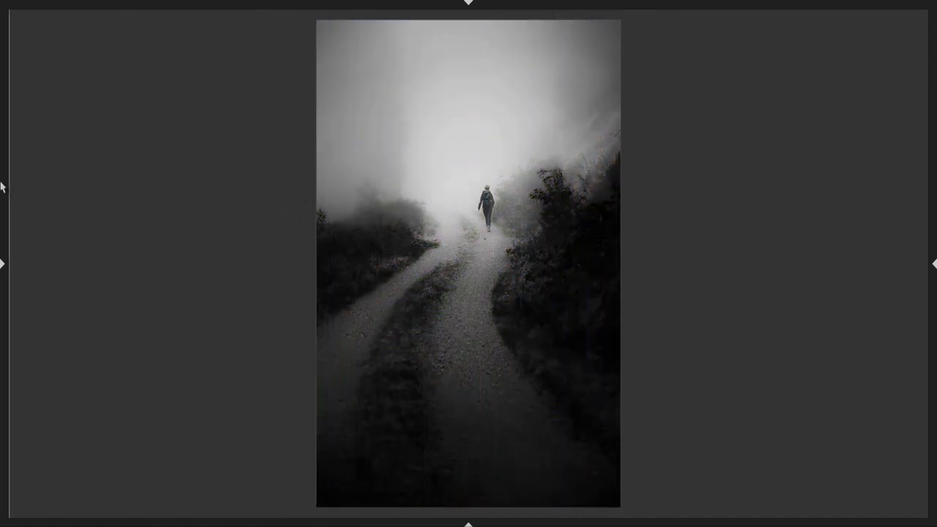